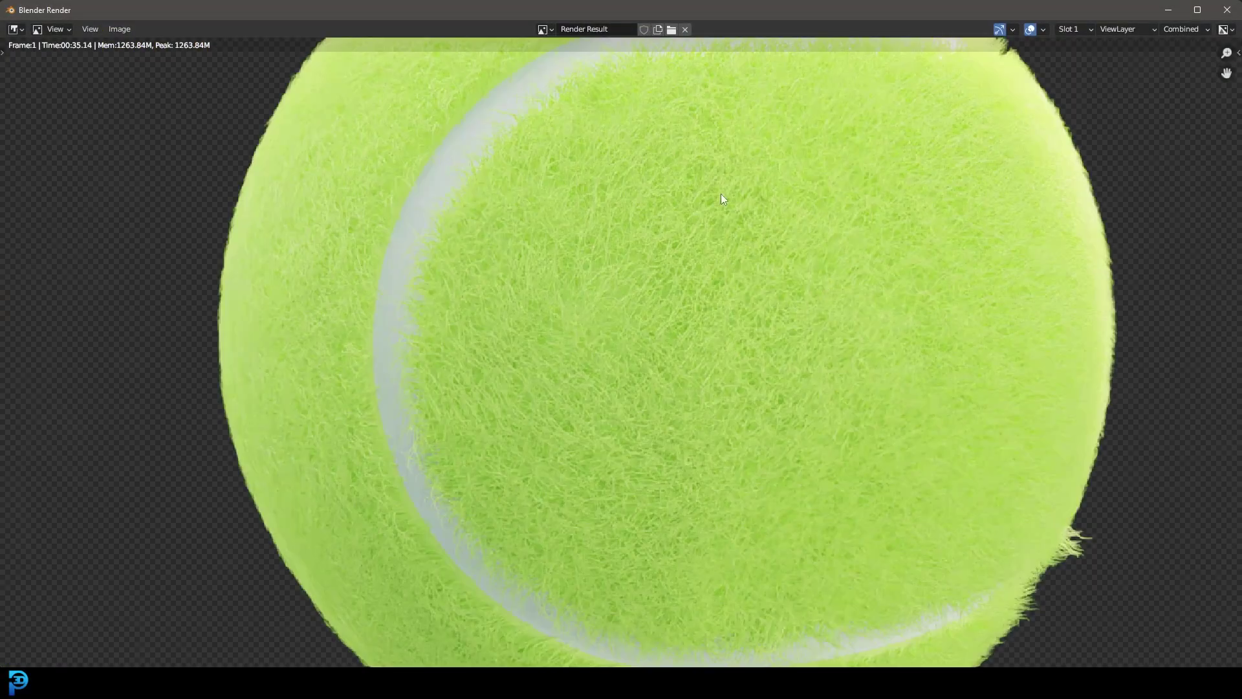
Pan and zoom across the finished tennis ball render to inspect the fuzz, then close the render window.
{"action": "scroll", "coordinate": [723, 198], "scroll_direction": "down", "scroll_amount": 3}
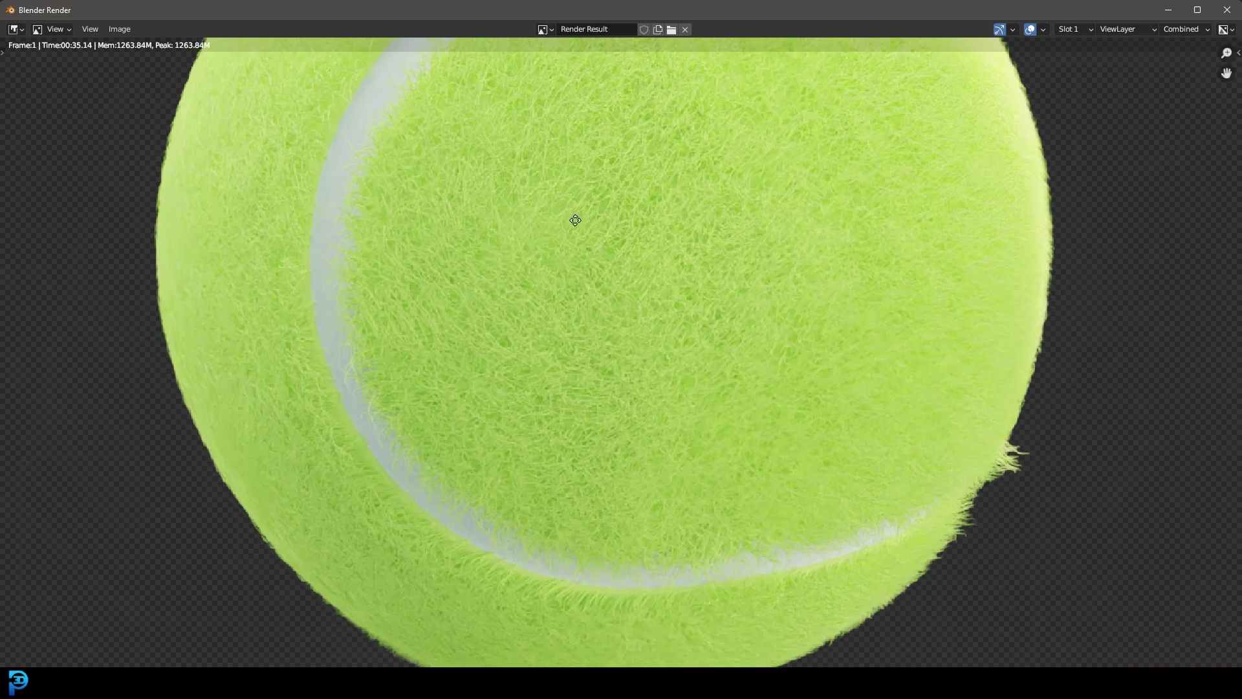
{"action": "middle_click_drag", "start_coordinate": [574, 216], "coordinate": [429, 243]}
{"action": "scroll", "coordinate": [627, 316], "scroll_direction": "down", "scroll_amount": 2}
{"action": "left_click", "coordinate": [1217, 9]}
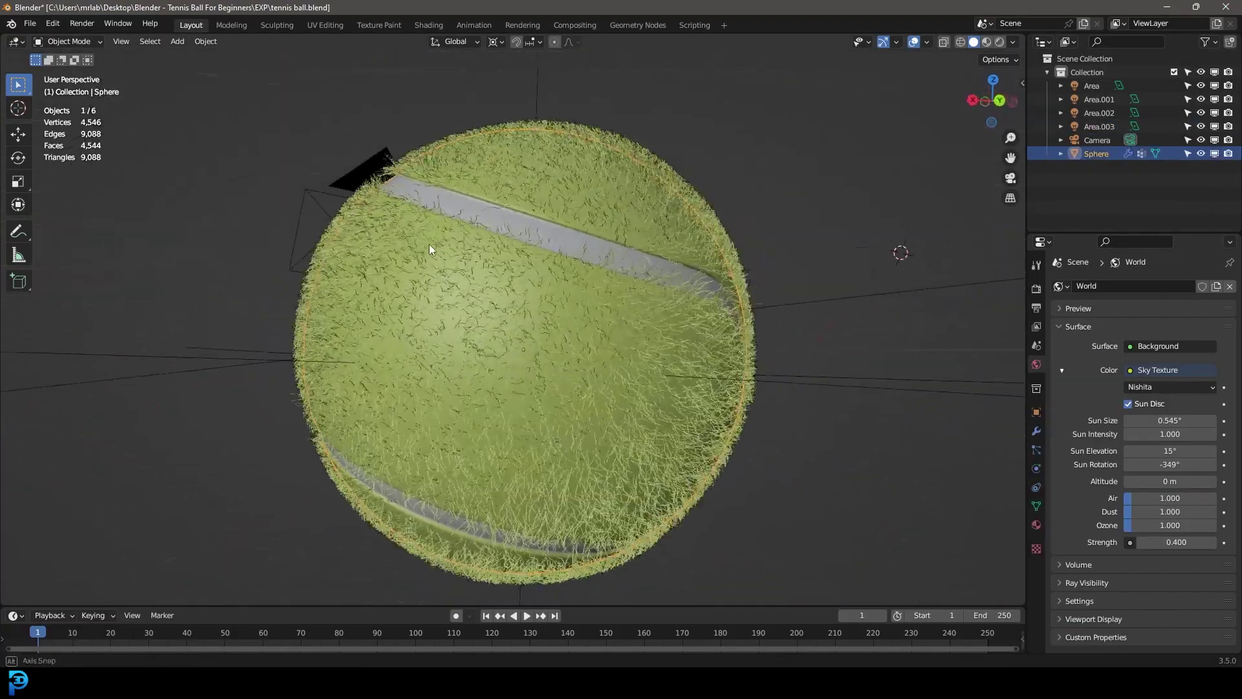
Inspect the tennis ball's seam mesh in Edit Mode from several angles, then view through the camera.
{"action": "key", "text": "Tab"}
{"action": "middle_click_drag", "start_coordinate": [526, 314], "coordinate": [744, 332]}
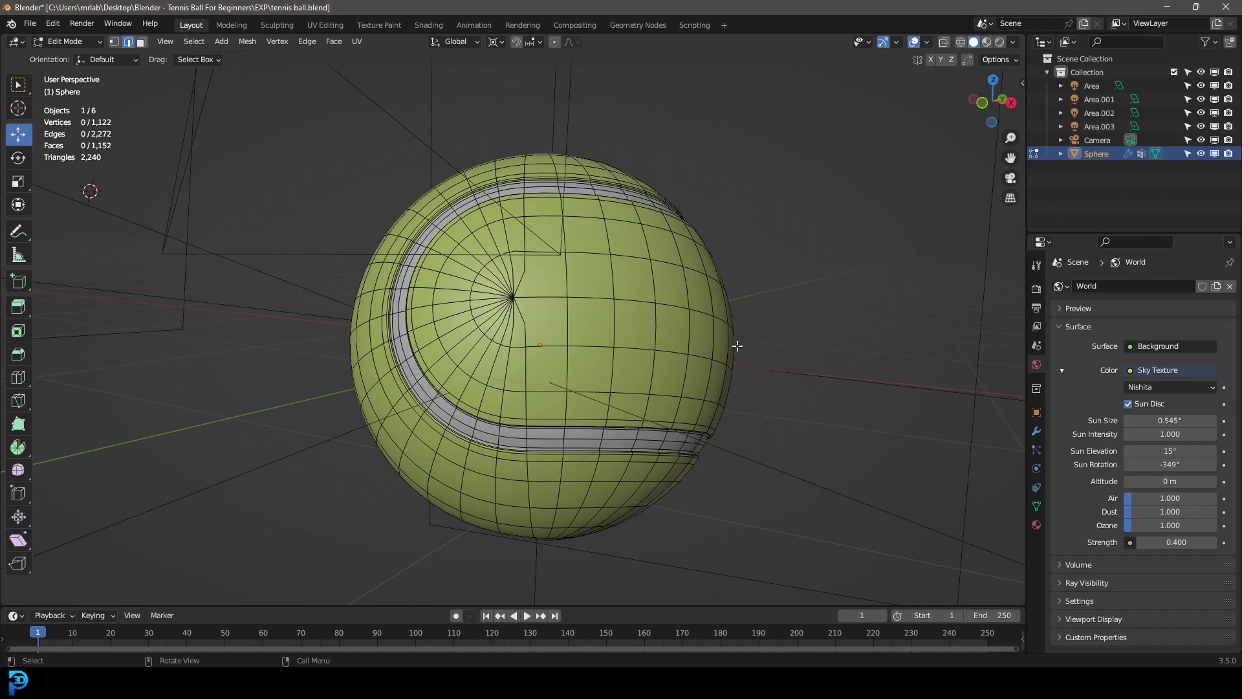
{"action": "middle_click_drag", "start_coordinate": [532, 184], "coordinate": [519, 254]}
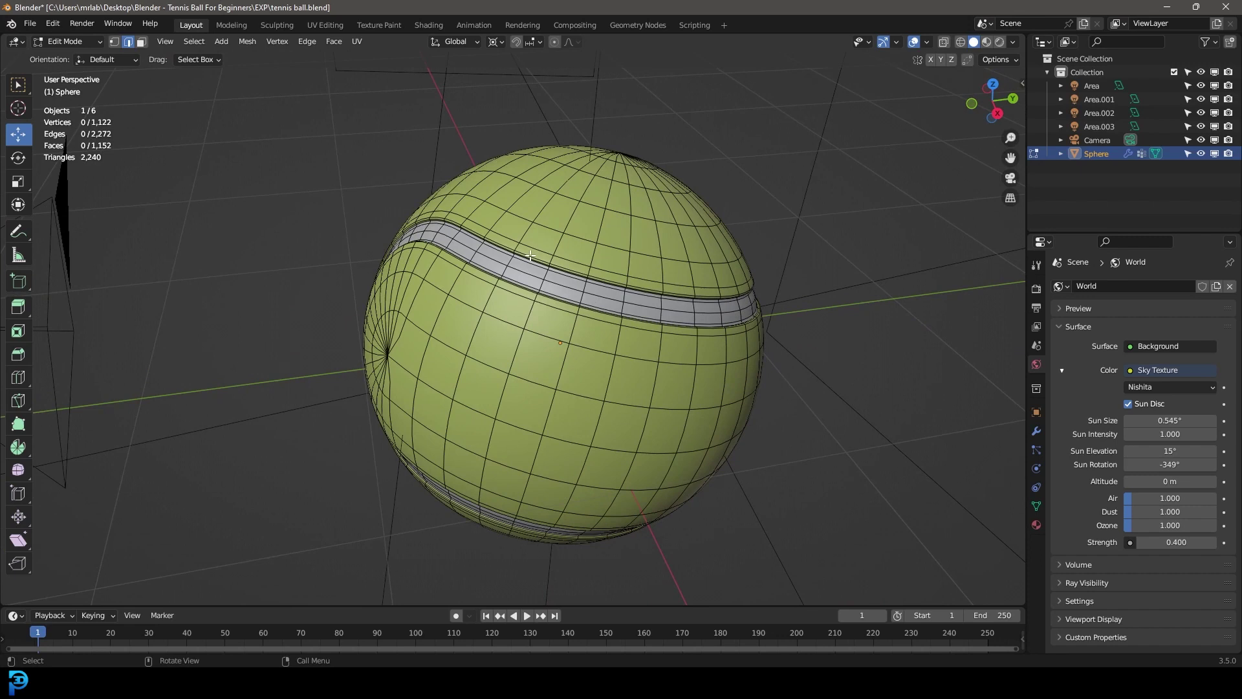
{"action": "middle_click_drag", "start_coordinate": [587, 283], "coordinate": [725, 343]}
{"action": "key", "text": "Tab"}
{"action": "key", "text": "KP_0"}
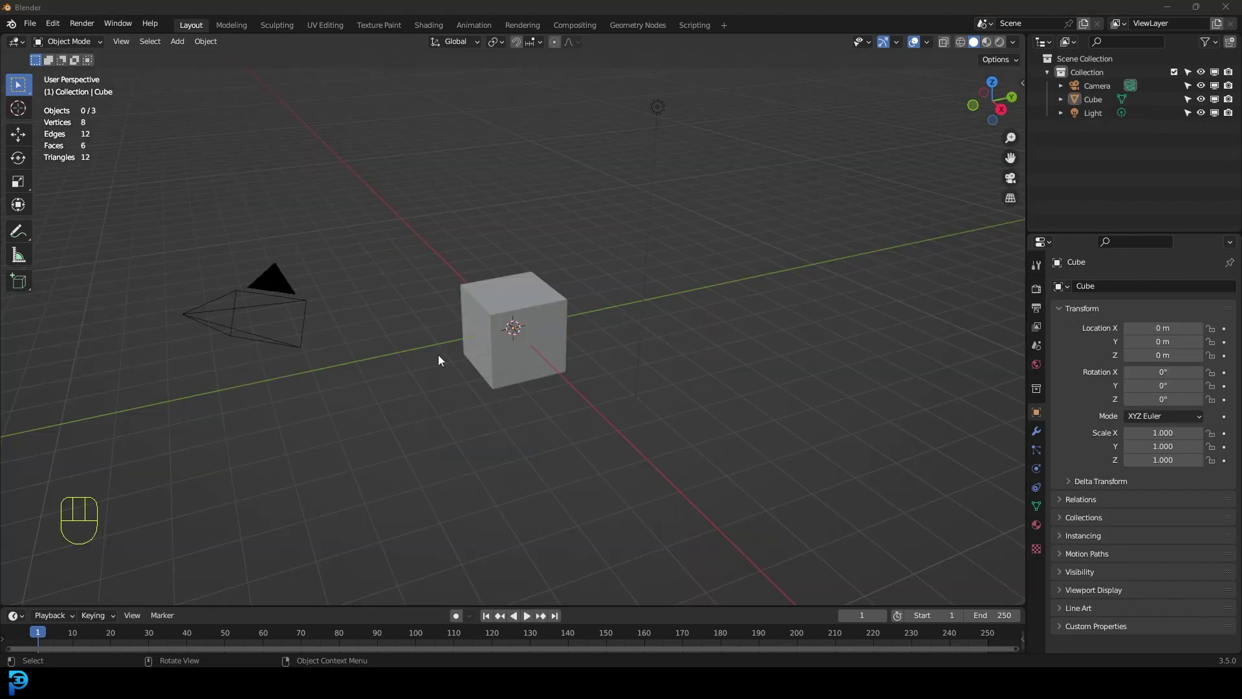
Delete the default cube, camera and light.
{"action": "middle_click_drag", "start_coordinate": [438, 360], "coordinate": [442, 351]}
{"action": "left_click_drag", "start_coordinate": [261, 447], "coordinate": [804, 56]}
{"action": "key", "text": "Delete"}
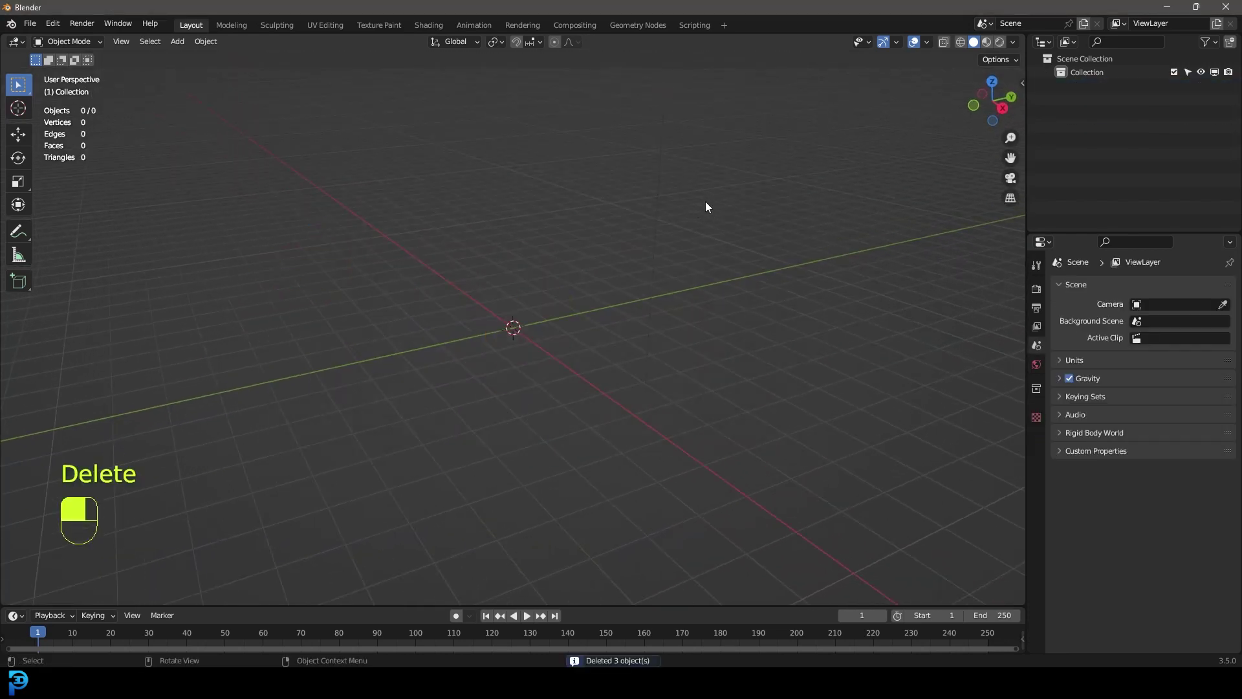
Add a UV sphere and enter Edit Mode on it.
{"action": "key", "text": "shift+a"}
{"action": "mouse_move", "coordinate": [596, 159]}
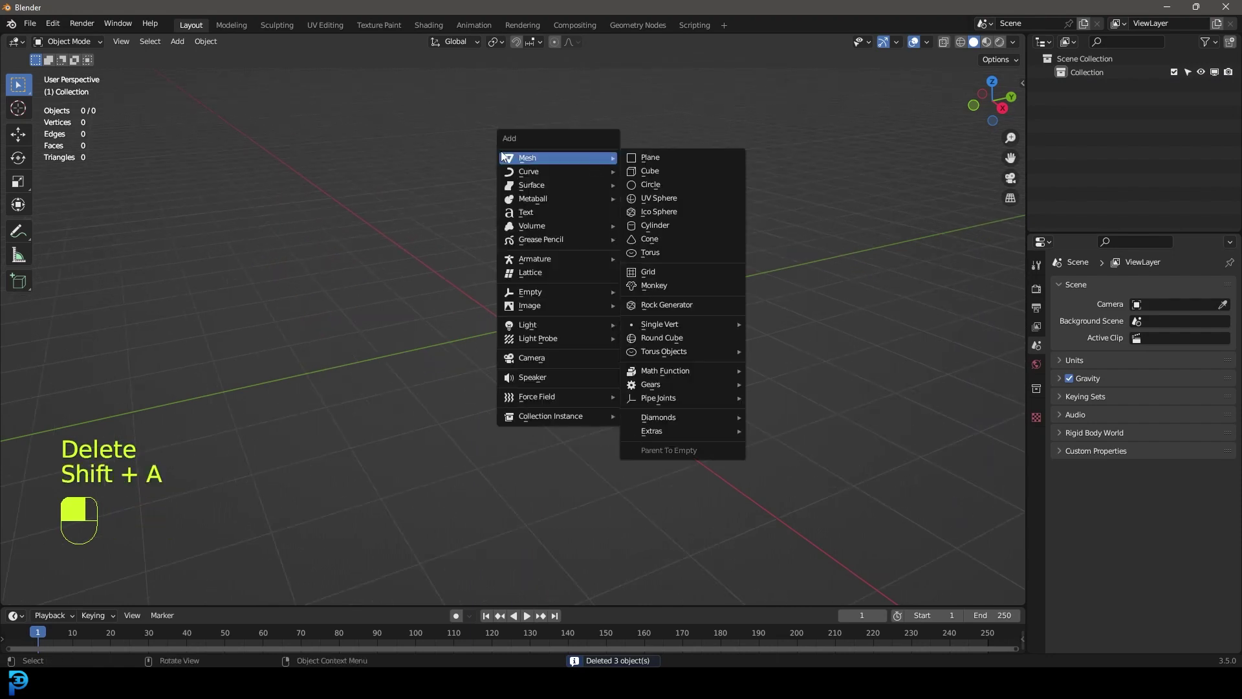
{"action": "left_click", "coordinate": [685, 198]}
{"action": "middle_click_drag", "start_coordinate": [554, 247], "coordinate": [550, 244]}
{"action": "scroll", "coordinate": [614, 281], "scroll_direction": "up", "scroll_amount": 3}
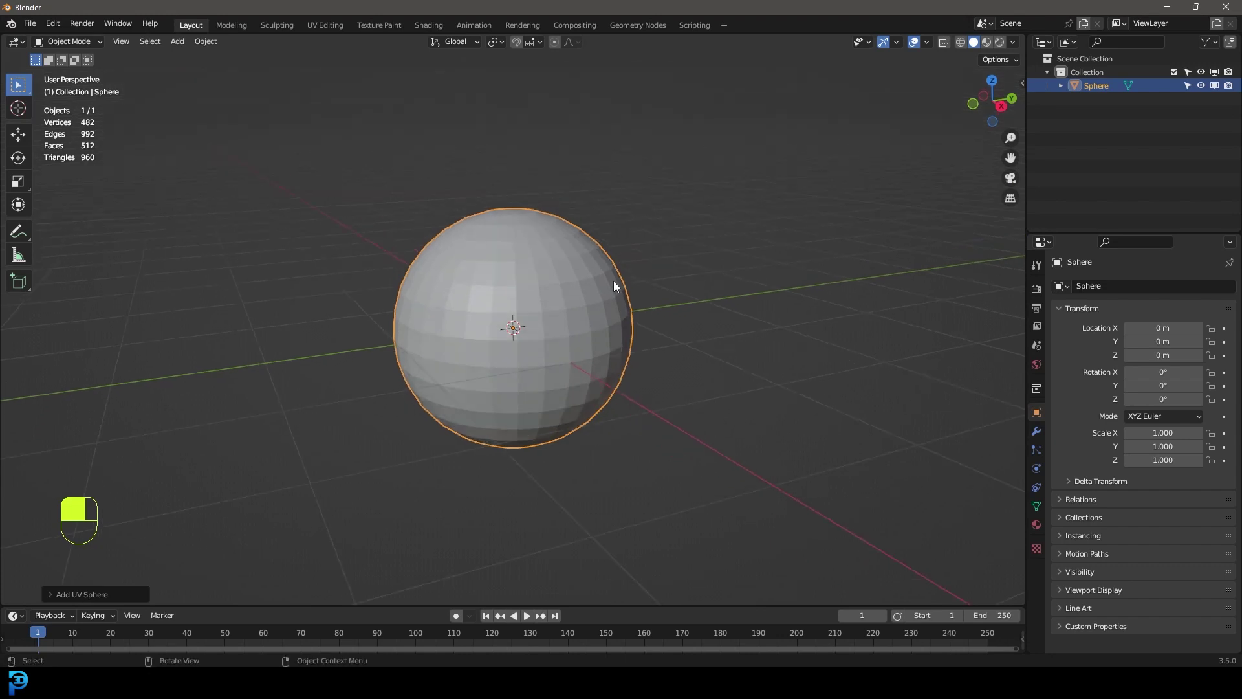
{"action": "key", "text": "Tab"}
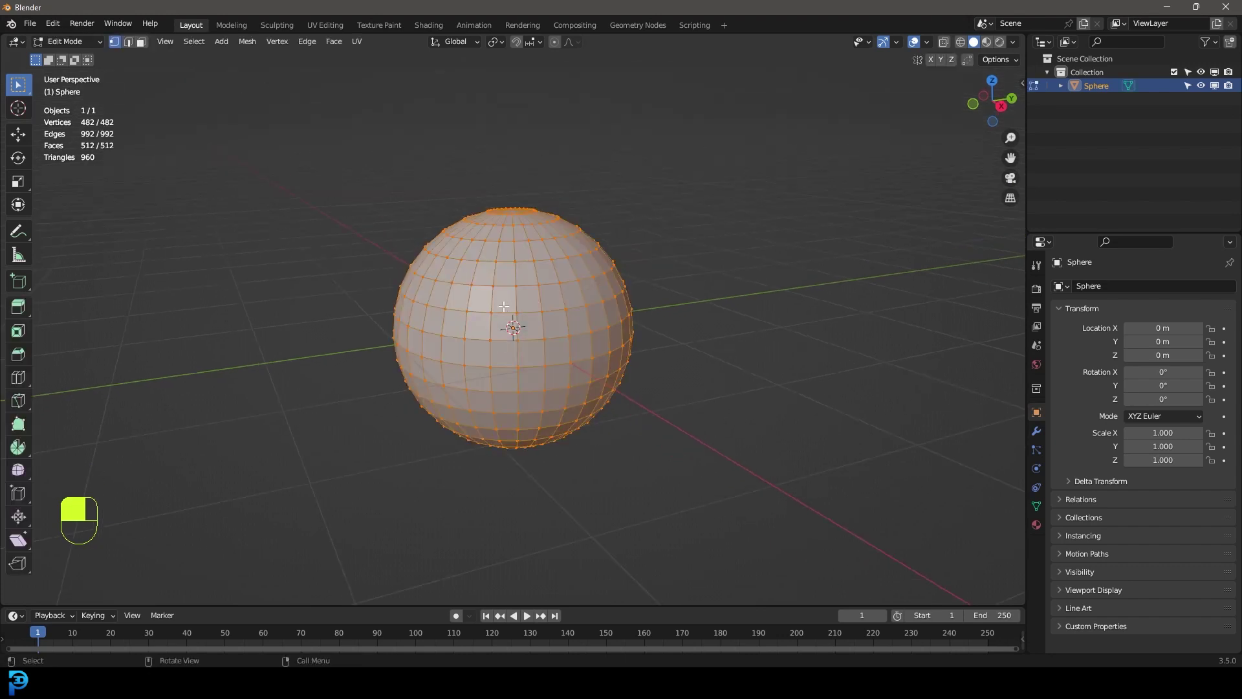
In front wireframe view with edge select, select only the front vertical meridian edge loop.
{"action": "key", "text": "KP_1"}
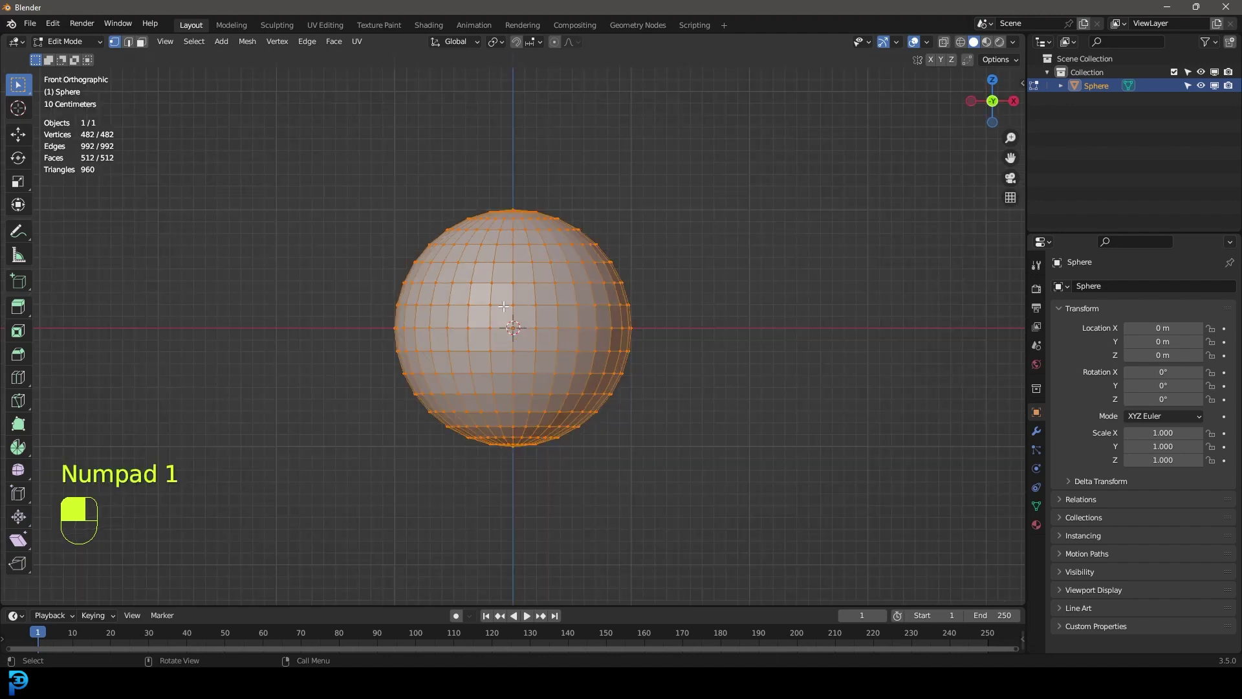
{"action": "middle_click_drag", "start_coordinate": [502, 302], "coordinate": [547, 266], "text": "shift"}
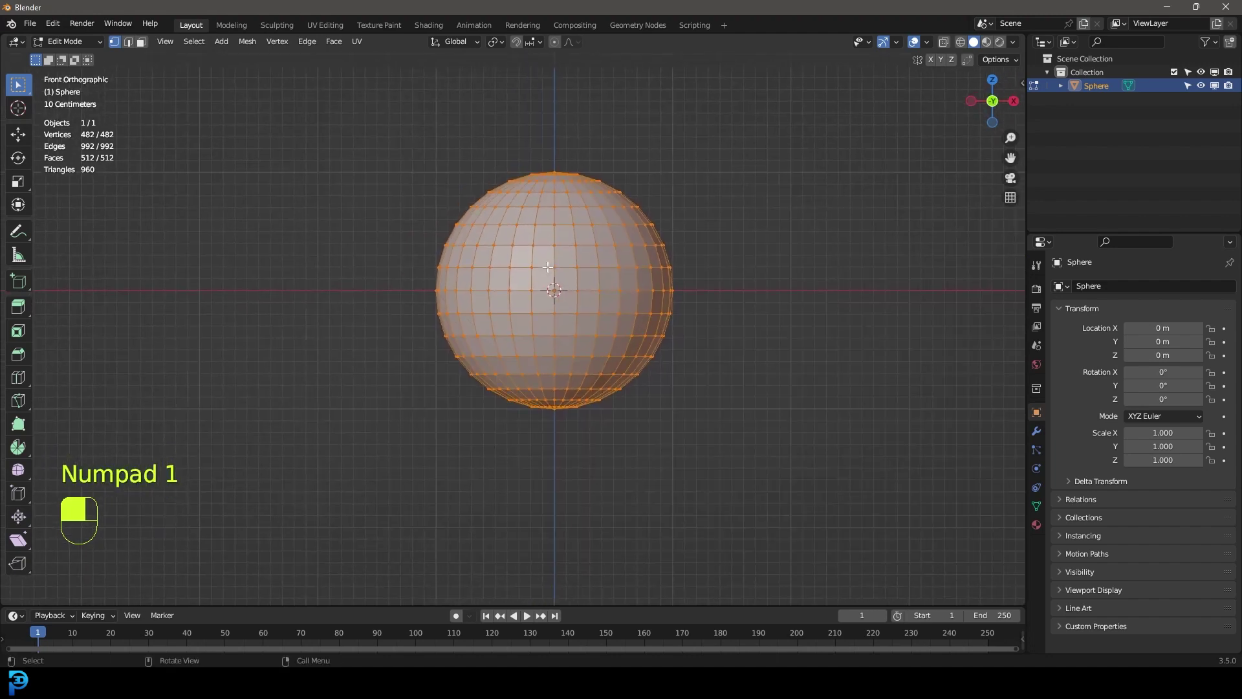
{"action": "left_click", "coordinate": [129, 41]}
{"action": "scroll", "coordinate": [612, 207], "scroll_direction": "up", "scroll_amount": 2}
{"action": "key", "text": "z"}
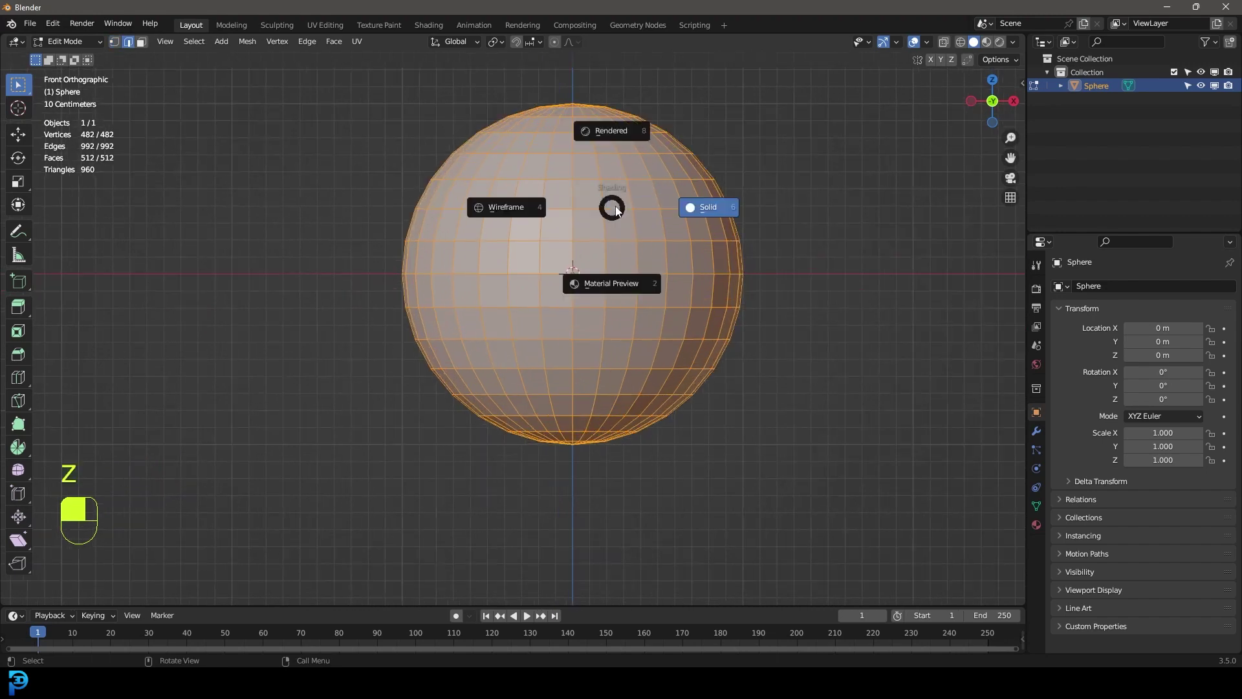
{"action": "left_click", "coordinate": [512, 207]}
{"action": "middle_click_drag", "start_coordinate": [599, 205], "coordinate": [594, 259], "text": "shift"}
{"action": "scroll", "coordinate": [600, 246], "scroll_direction": "up", "scroll_amount": 2}
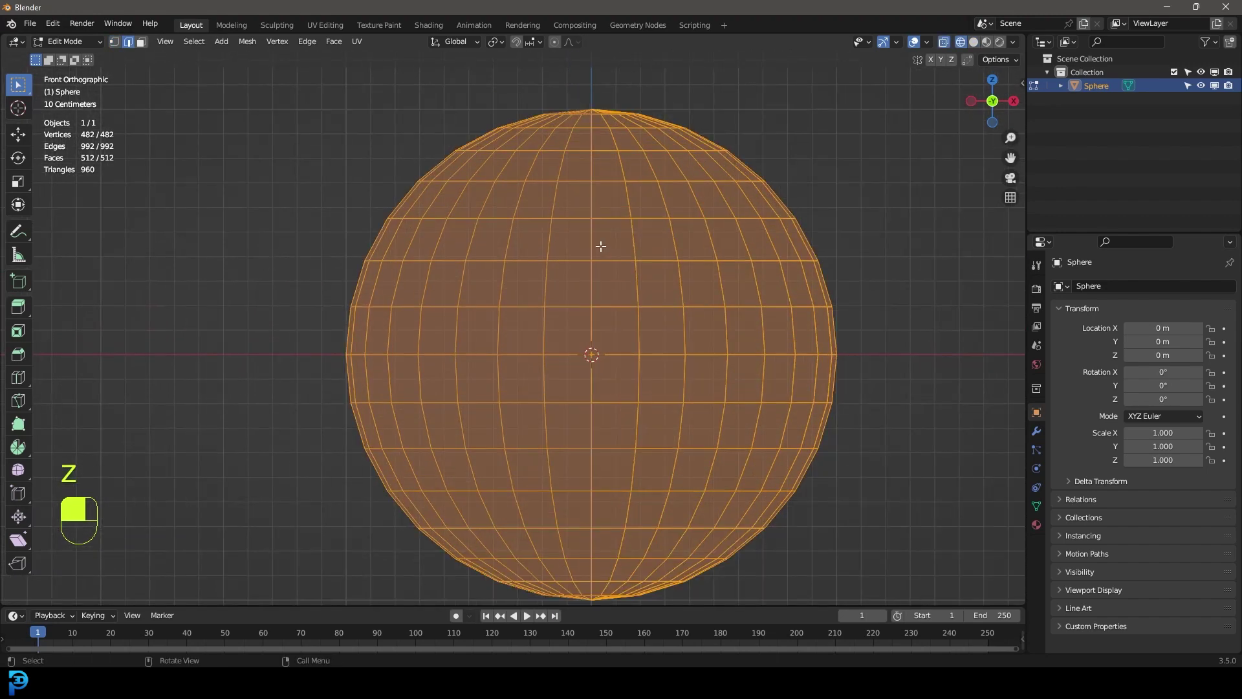
{"action": "key", "text": "alt+a"}
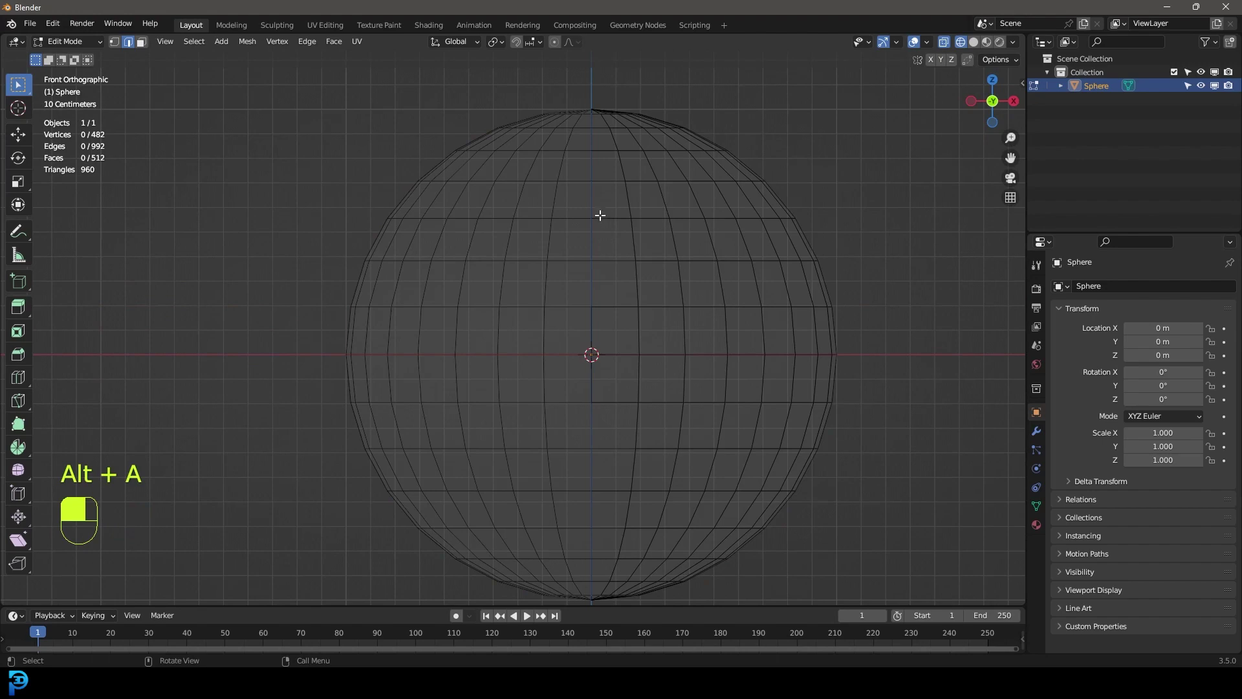
{"action": "left_click", "coordinate": [591, 195], "text": "alt+shift"}
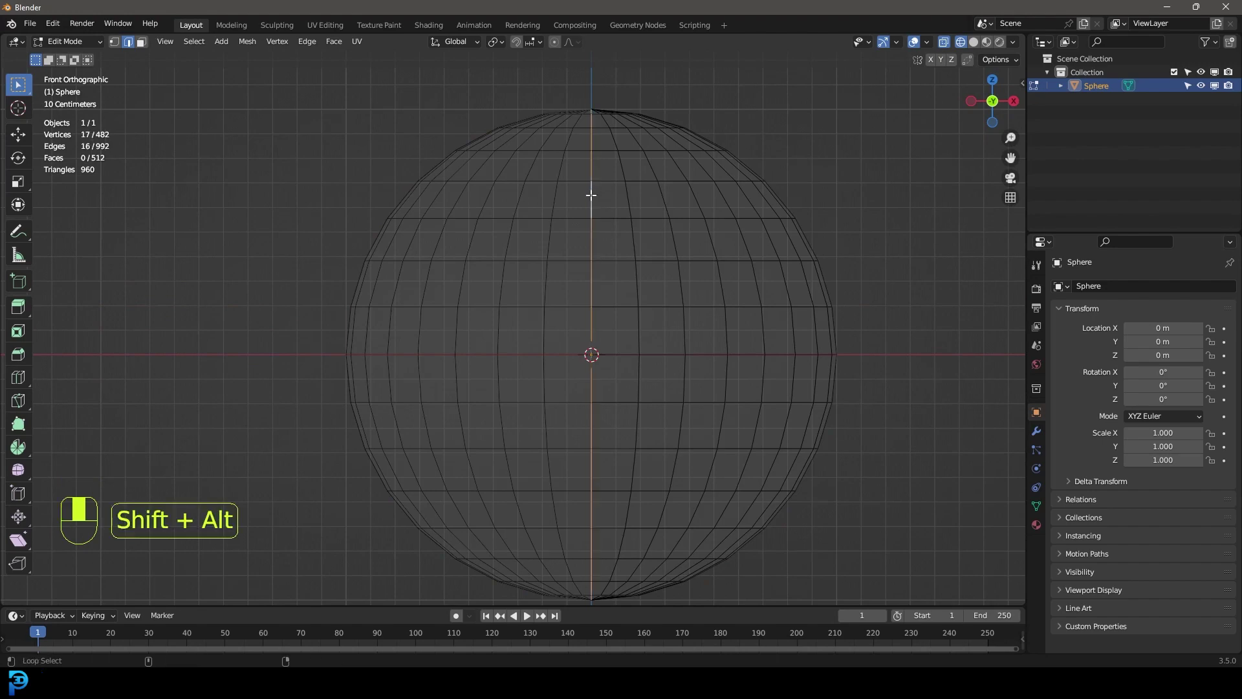
{"action": "middle_click_drag", "start_coordinate": [596, 500], "coordinate": [590, 332]}
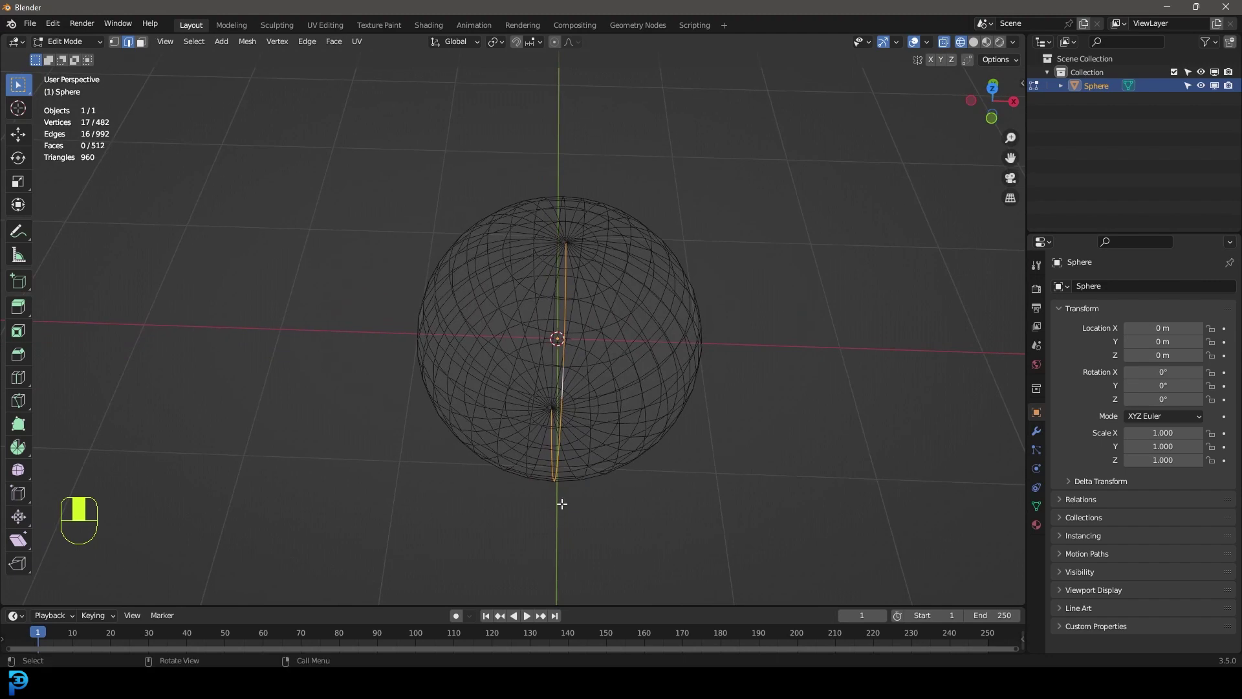
{"action": "middle_click_drag", "start_coordinate": [579, 195], "coordinate": [472, 244]}
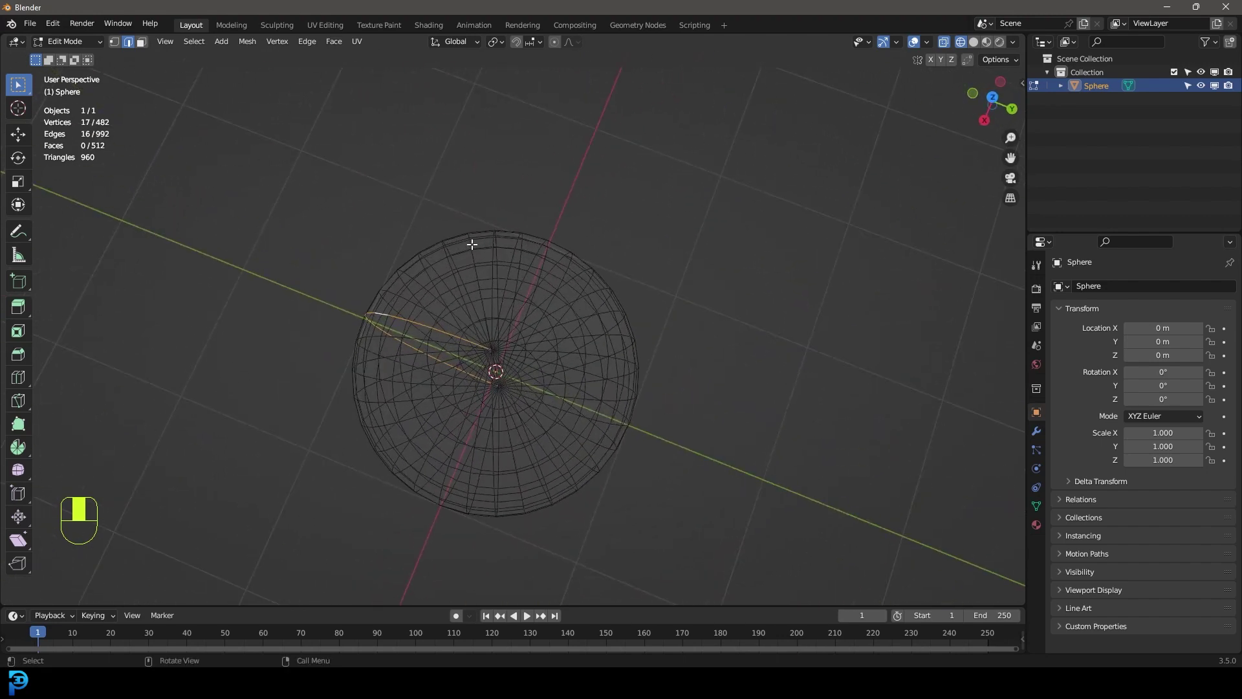
From the back view in solid shading, add the back meridian loop to complete the pole-to-pole ring.
{"action": "key", "text": "ctrl"}
{"action": "key", "text": "ctrl+KP_1"}
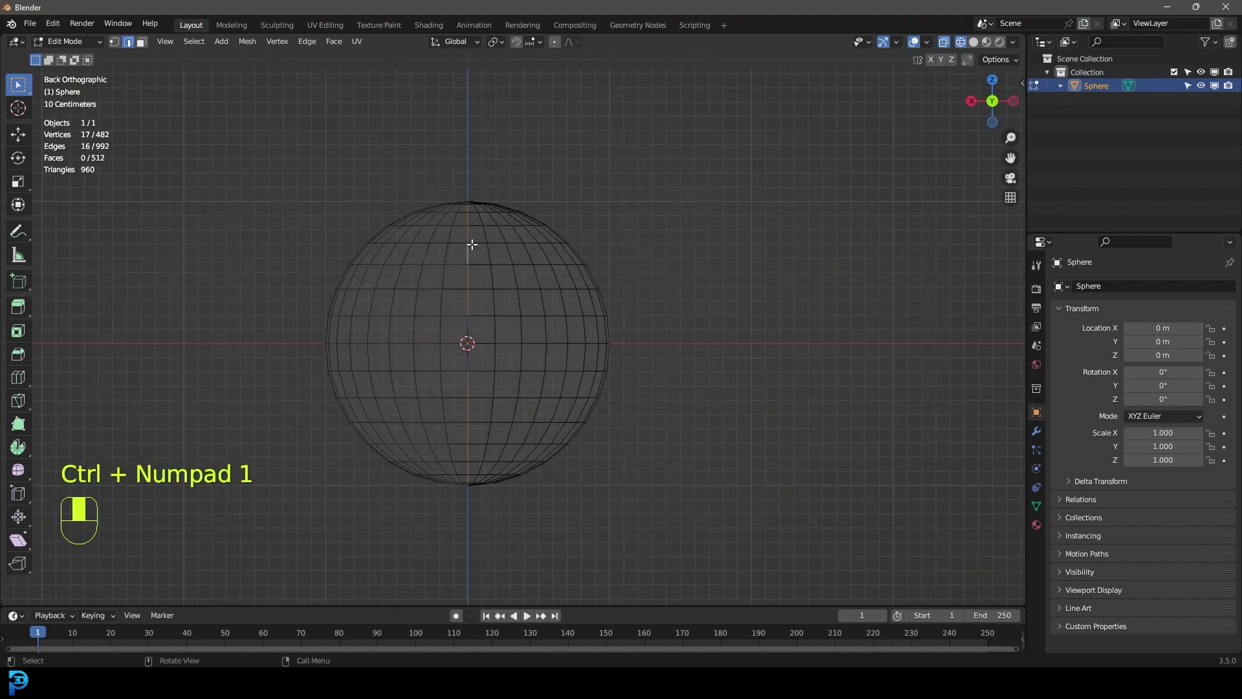
{"action": "key", "text": "z"}
{"action": "scroll", "coordinate": [476, 176], "scroll_direction": "up", "scroll_amount": 2}
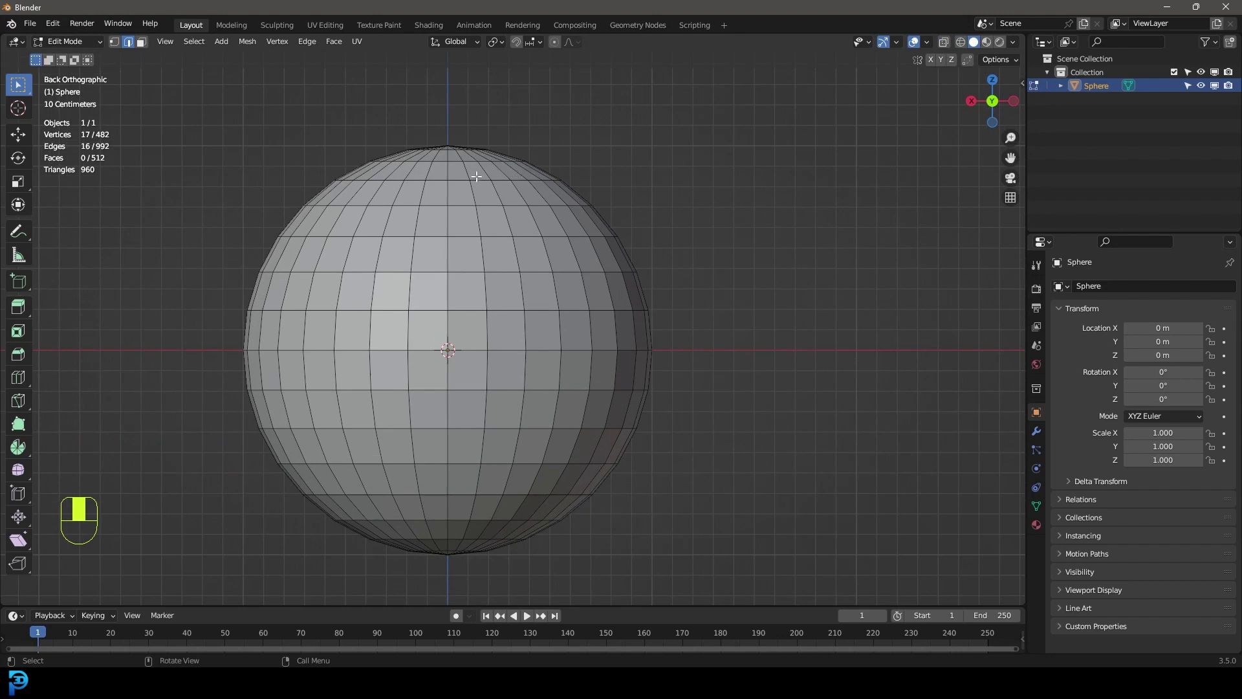
{"action": "key", "text": "shift+alt"}
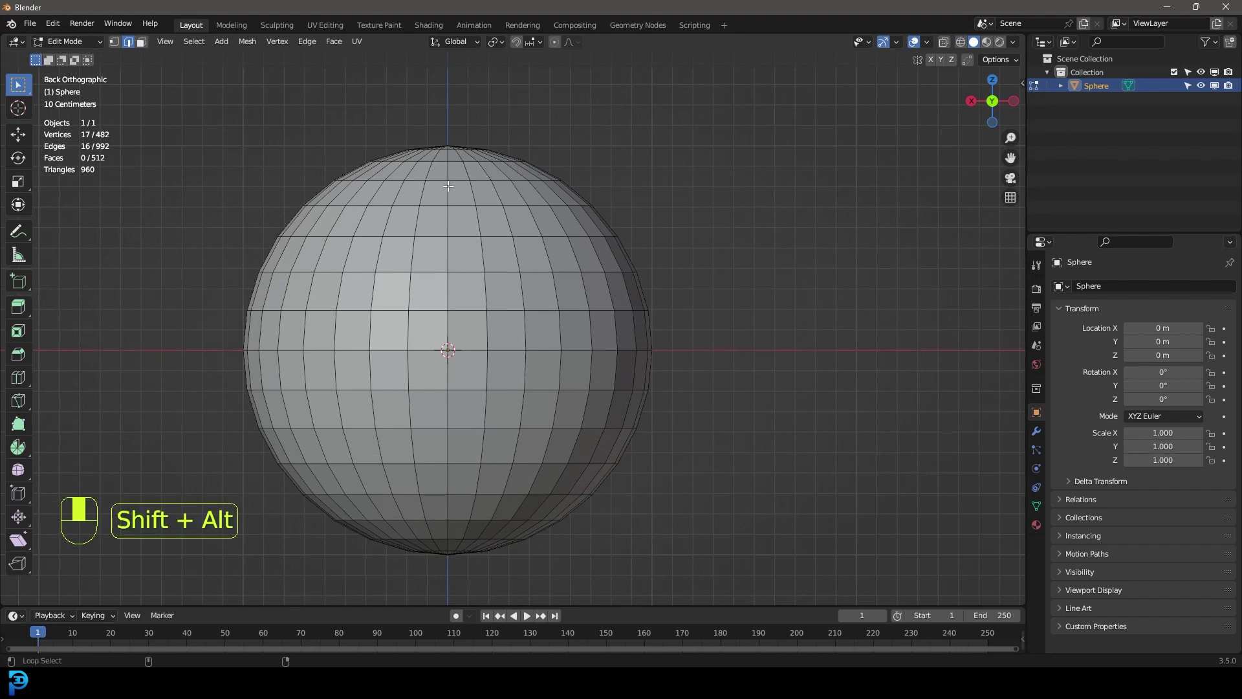
{"action": "left_click", "coordinate": [448, 186], "text": "alt+shift"}
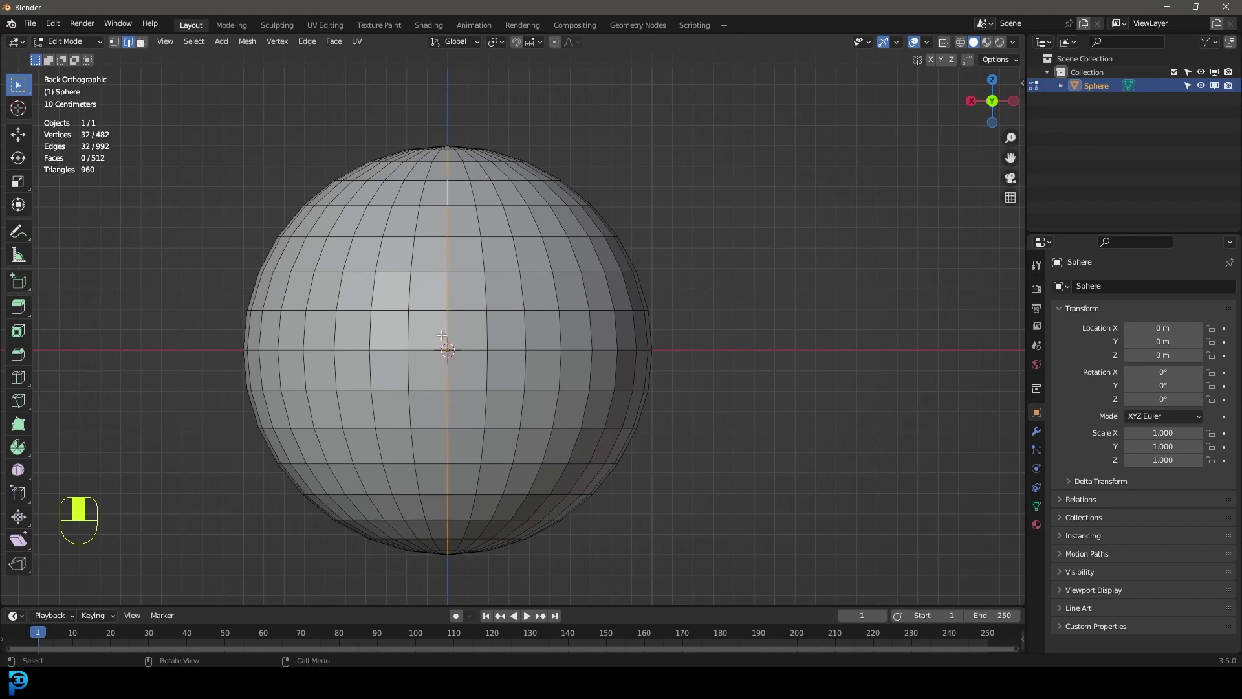
{"action": "middle_click_drag", "start_coordinate": [455, 335], "coordinate": [741, 265]}
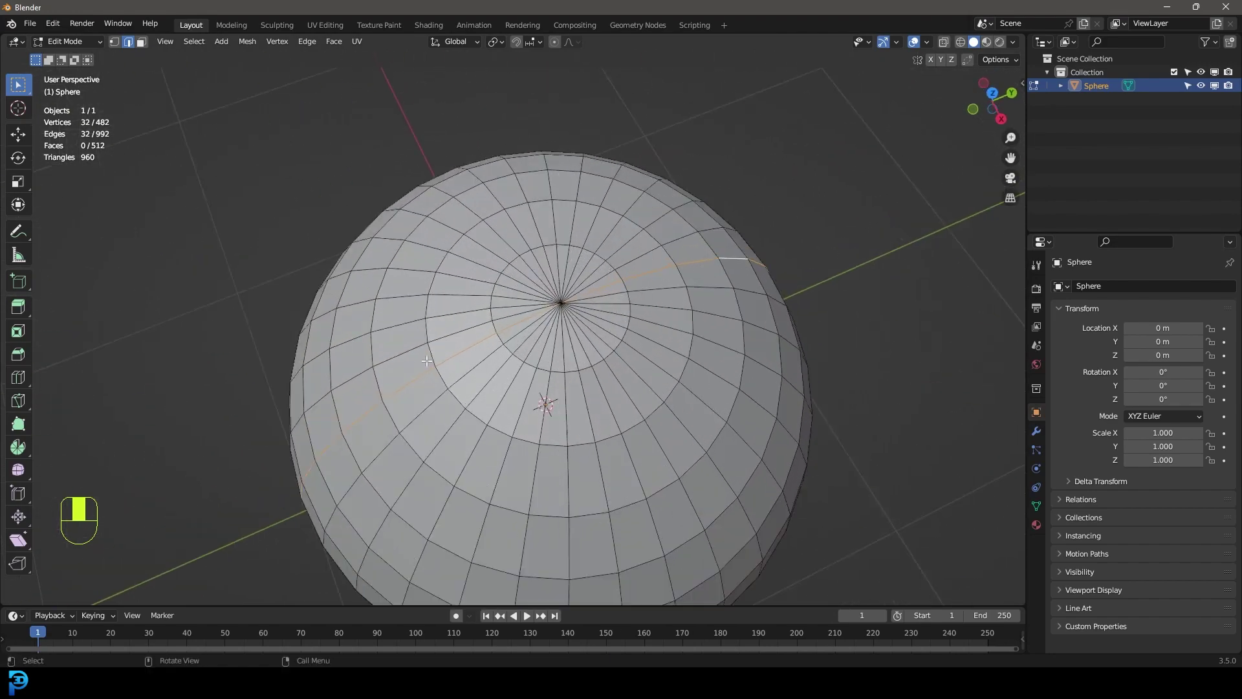
{"action": "middle_click_drag", "start_coordinate": [433, 367], "coordinate": [707, 237]}
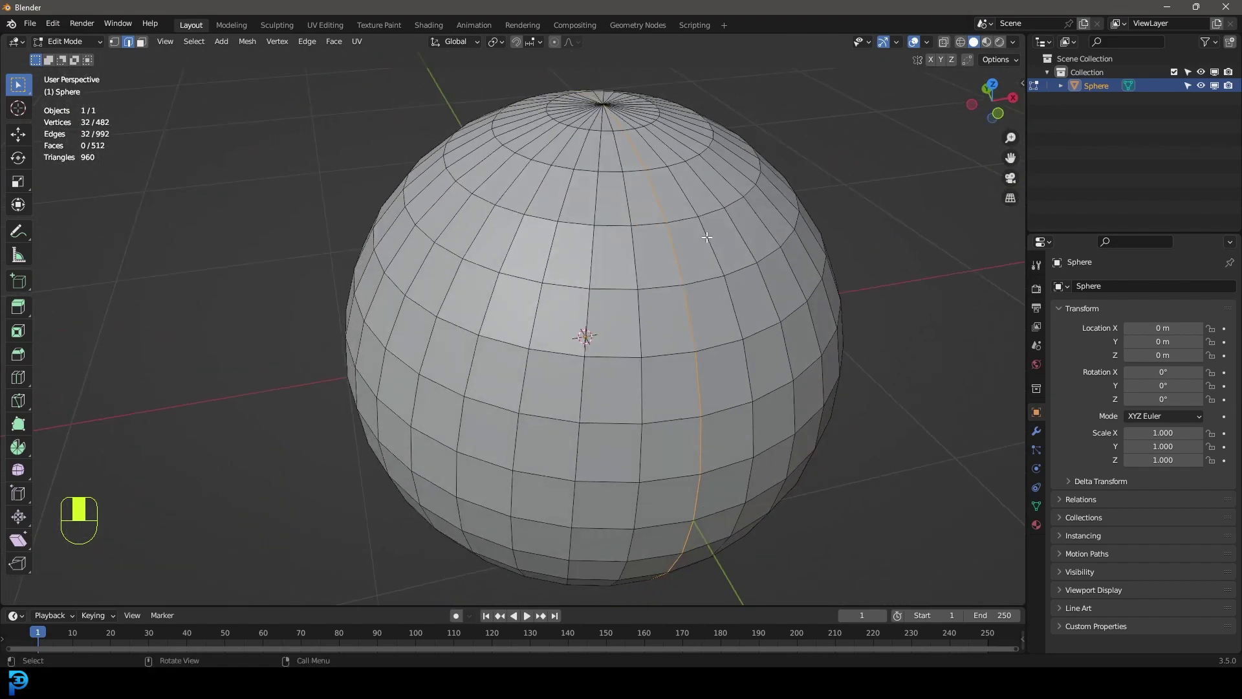
{"action": "middle_click_drag", "start_coordinate": [753, 186], "coordinate": [726, 203]}
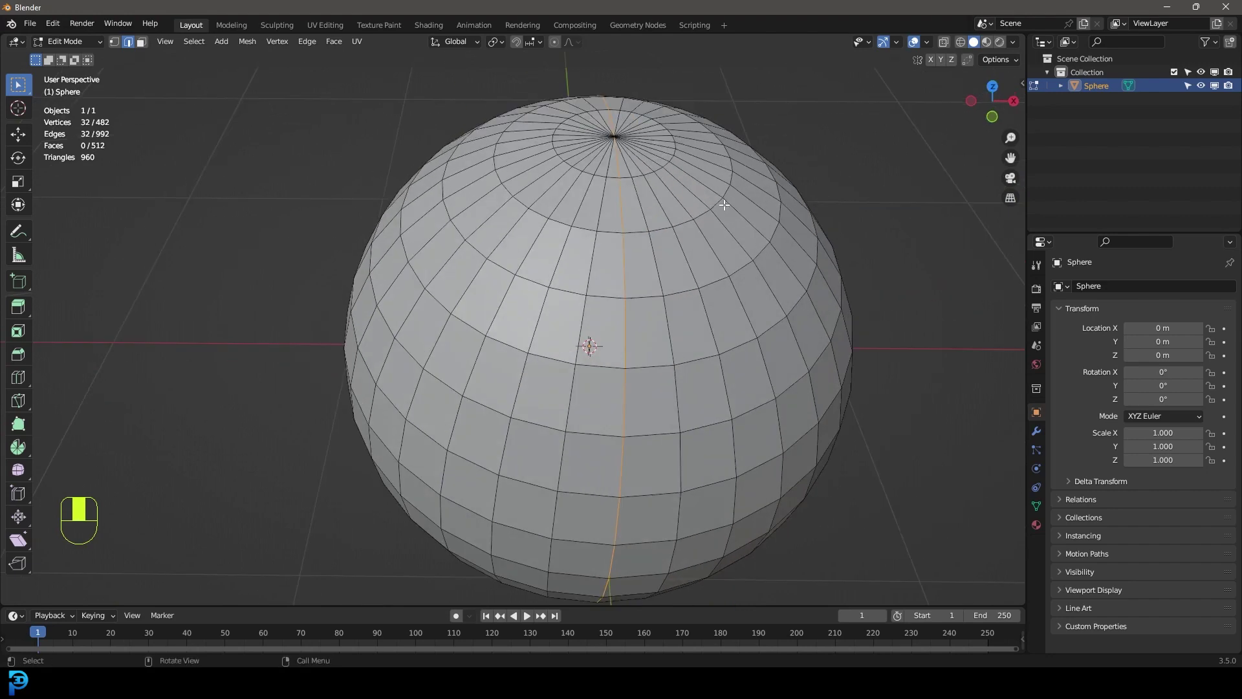
Rip the mesh along the selected ring, cancelling the edge moves.
{"action": "scroll", "coordinate": [687, 209], "scroll_direction": "up", "scroll_amount": 1}
{"action": "middle_click_drag", "start_coordinate": [691, 214], "coordinate": [676, 218]}
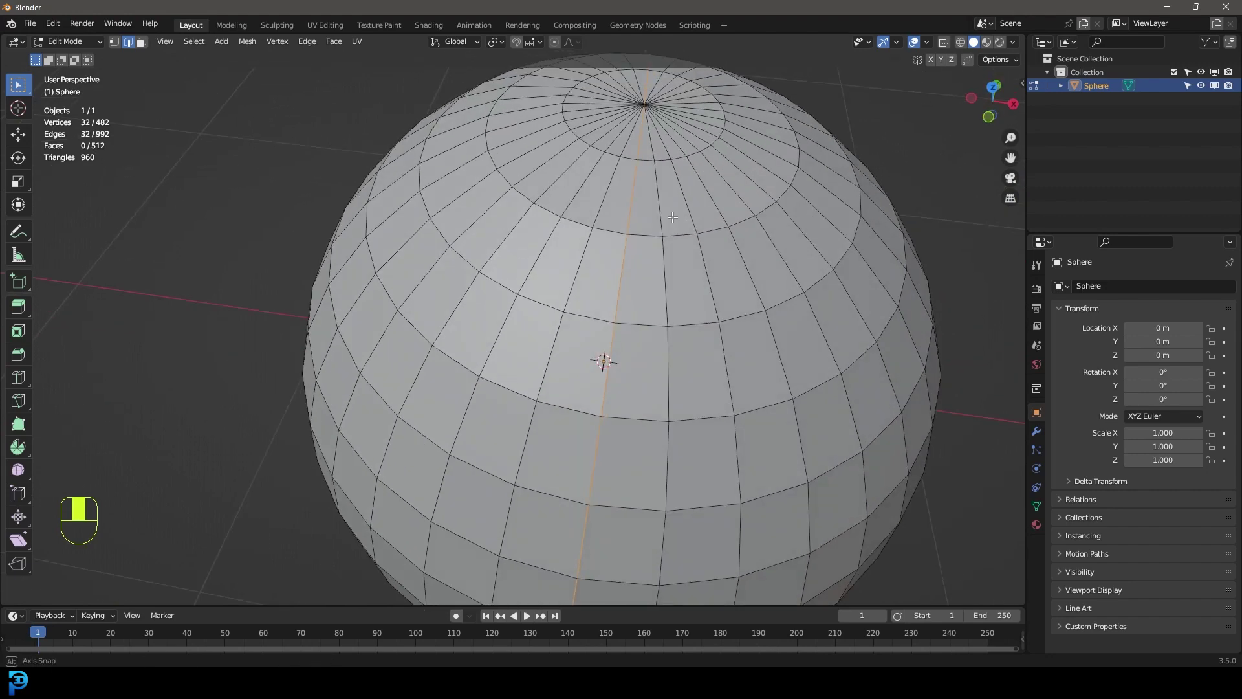
{"action": "key", "text": "v"}
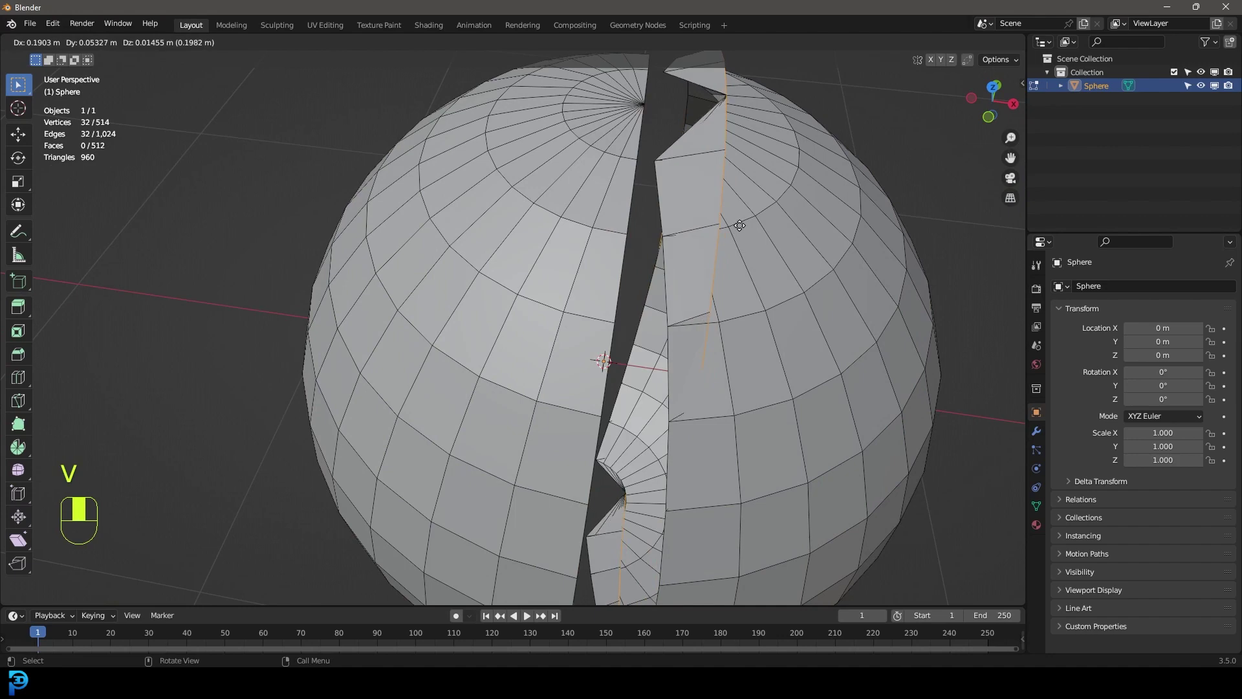
{"action": "right_click", "coordinate": [736, 217]}
{"action": "scroll", "coordinate": [608, 247], "scroll_direction": "down", "scroll_amount": 3}
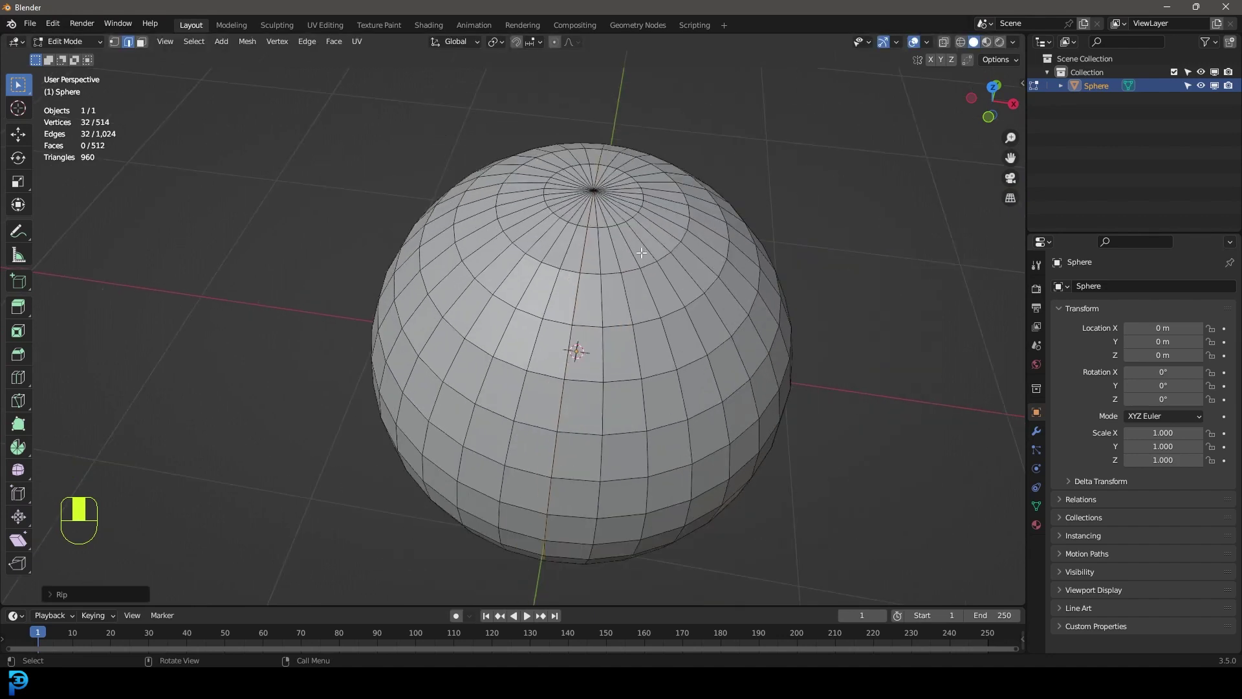
{"action": "key", "text": "g"}
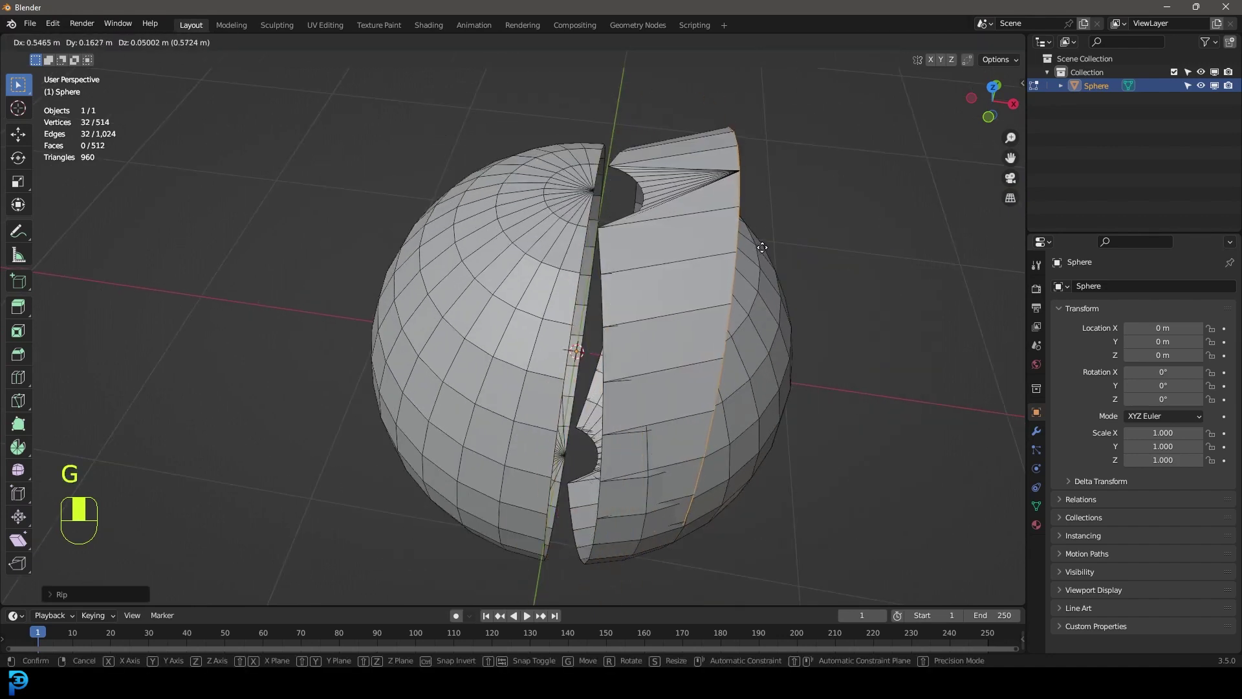
{"action": "right_click", "coordinate": [775, 233]}
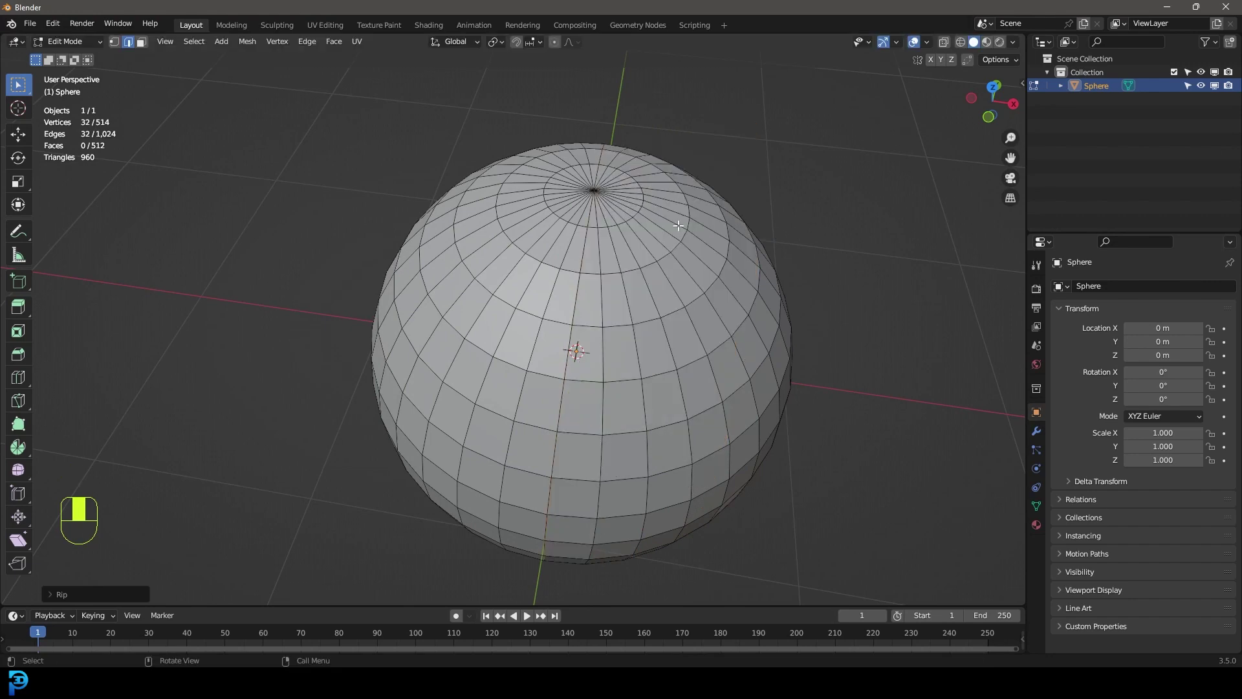
In front wireframe view, box-select the left faces and extend the selection to the whole left half.
{"action": "key", "text": "KP_1"}
{"action": "key", "text": "z"}
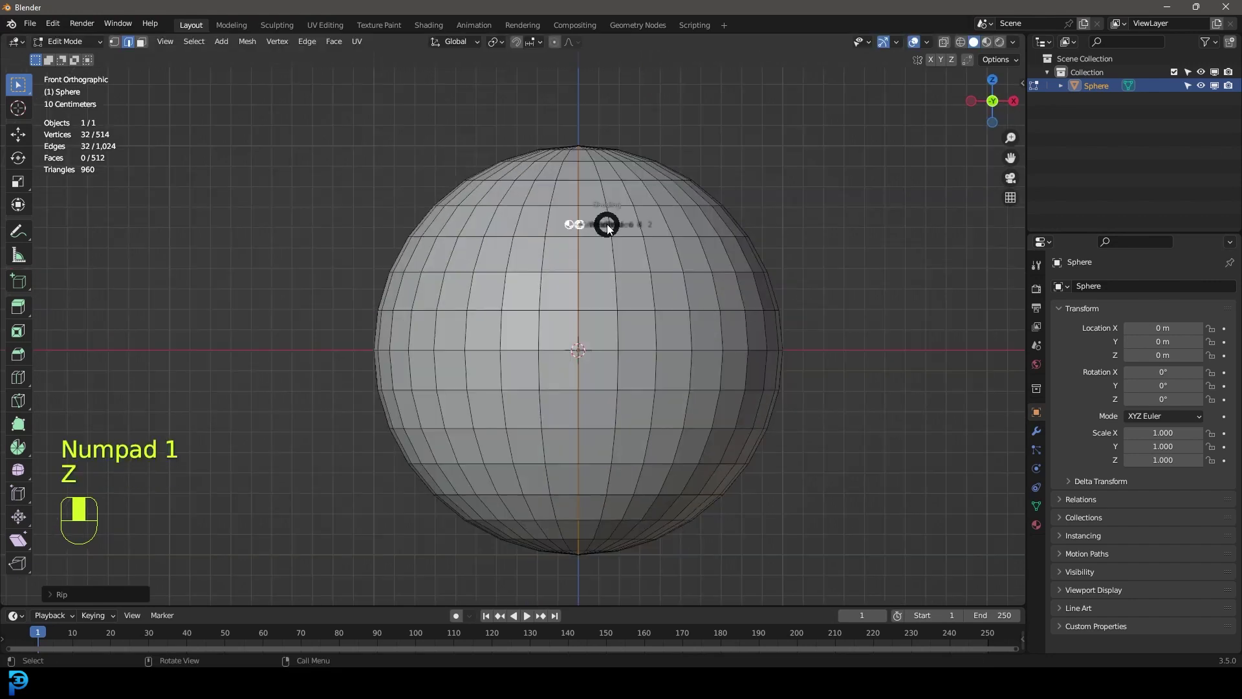
{"action": "left_click", "coordinate": [562, 207]}
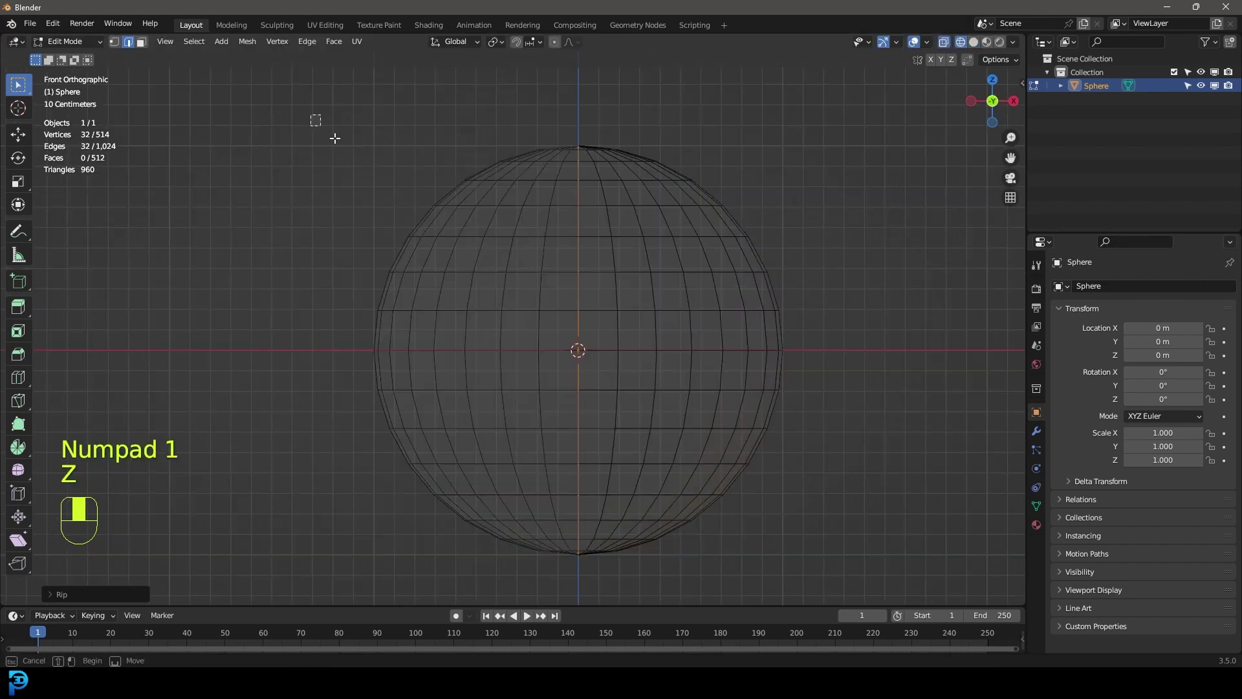
{"action": "left_click_drag", "start_coordinate": [311, 115], "coordinate": [499, 393]}
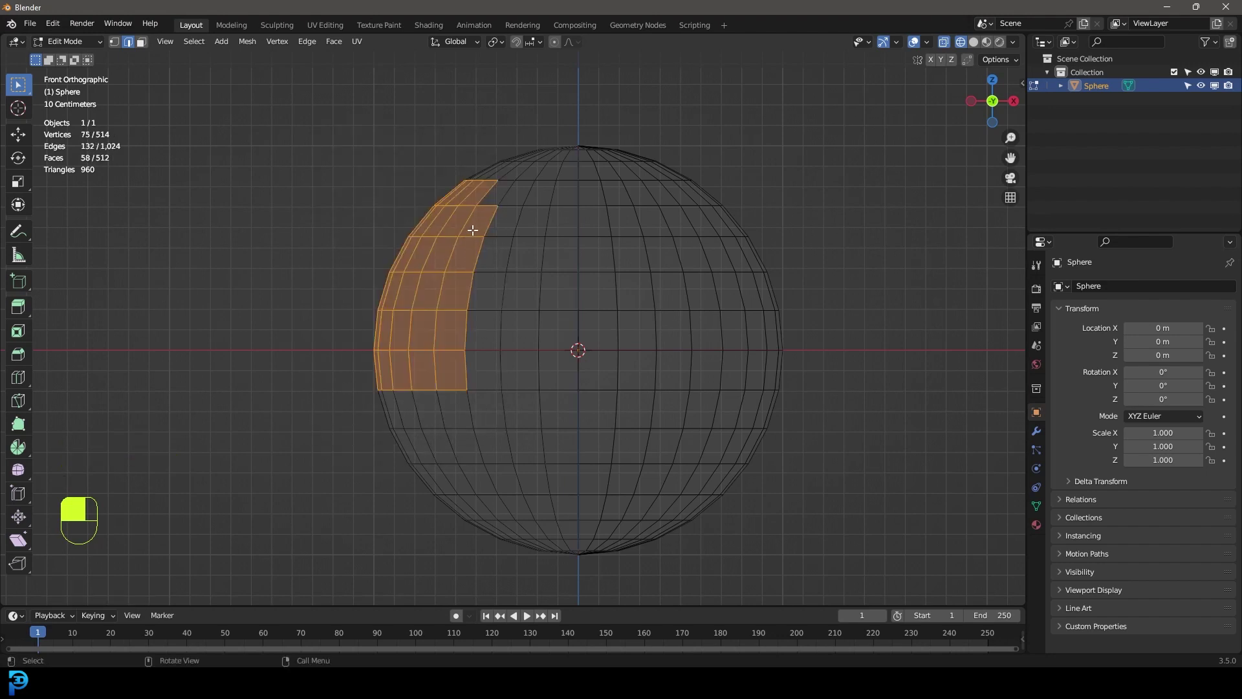
{"action": "key", "text": "ctrl+l"}
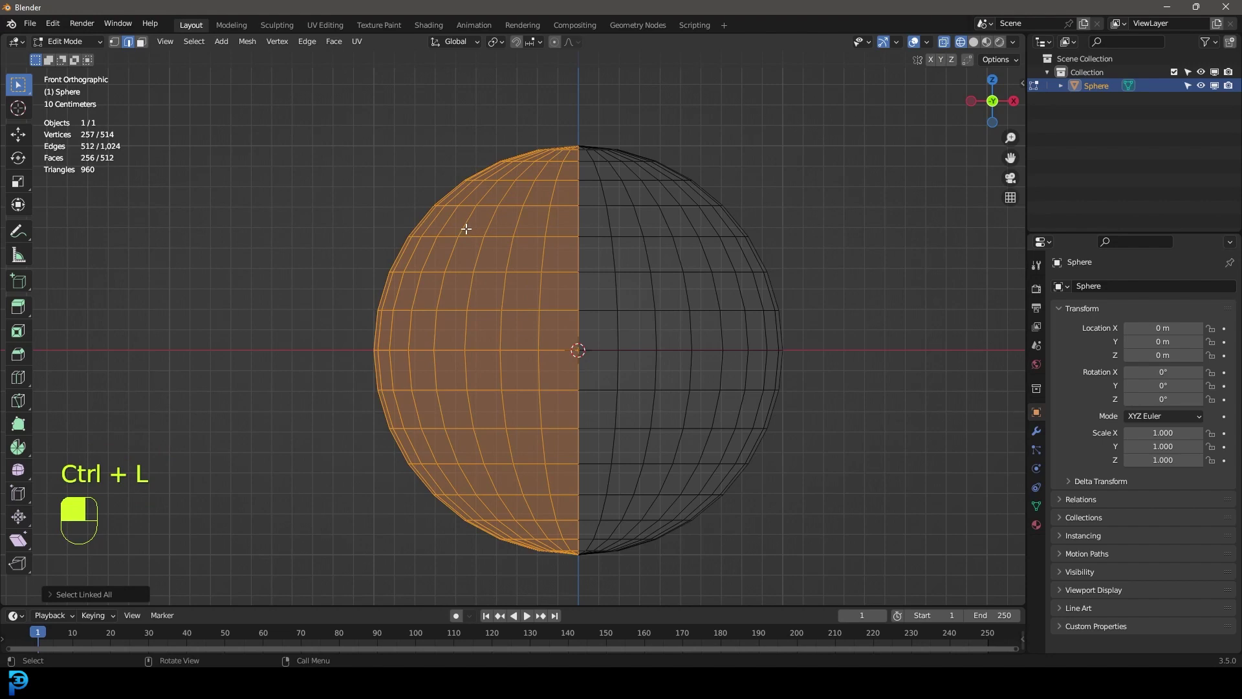
Rotate the left half 90° around X, then return to solid shading.
{"action": "key", "text": "g"}
{"action": "right_click", "coordinate": [478, 117]}
{"action": "scroll", "coordinate": [559, 236], "scroll_direction": "down", "scroll_amount": 2}
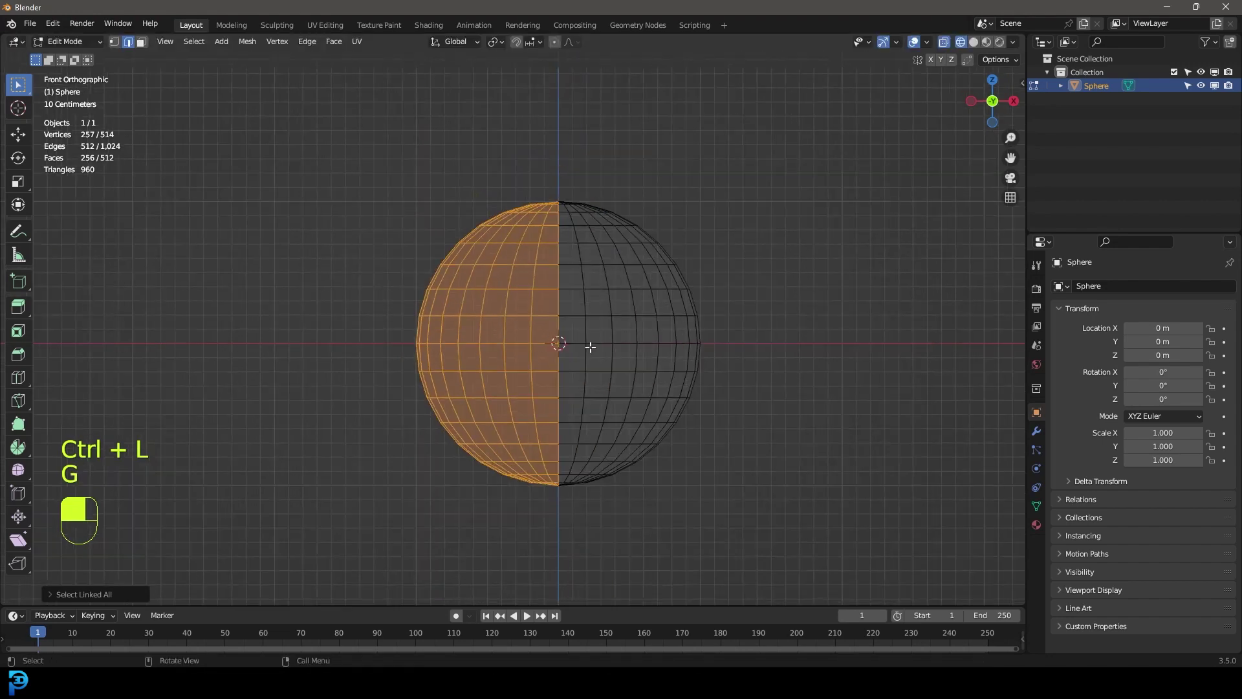
{"action": "middle_click_drag", "start_coordinate": [590, 347], "coordinate": [597, 338], "text": "shift"}
{"action": "scroll", "coordinate": [596, 337], "scroll_direction": "up", "scroll_amount": 1}
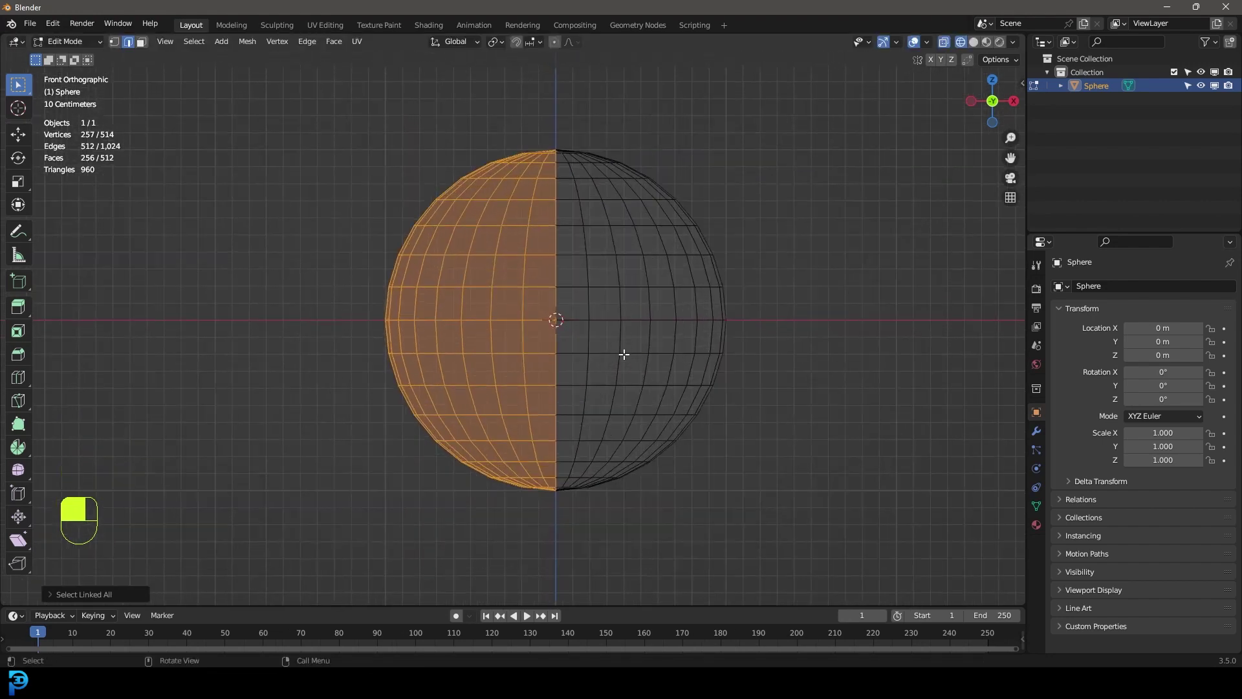
{"action": "key", "text": "r"}
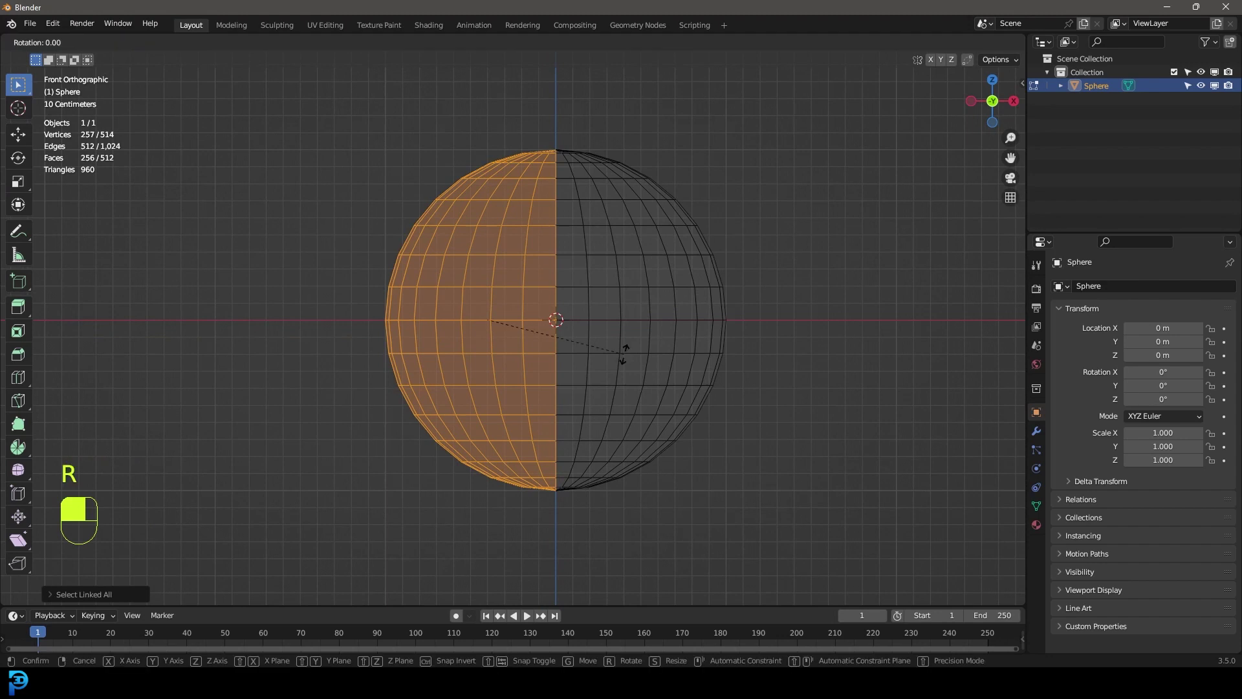
{"action": "type", "text": "x"}
{"action": "type", "text": "90"}
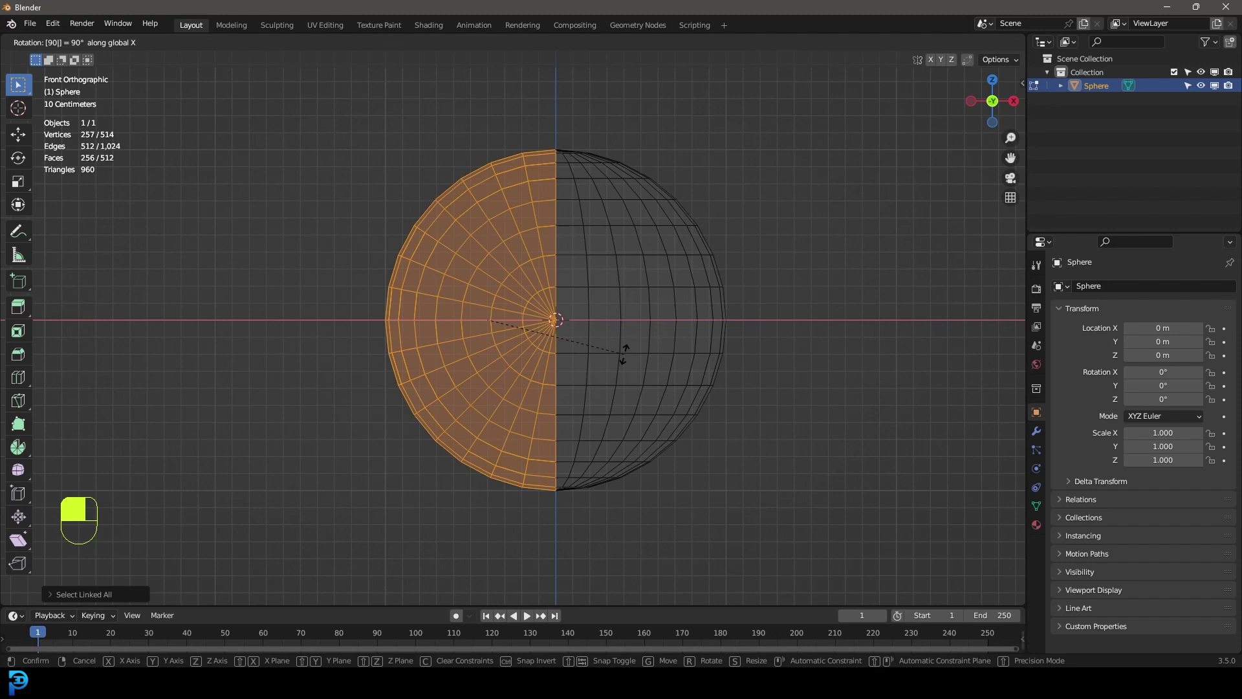
{"action": "left_click", "coordinate": [624, 354]}
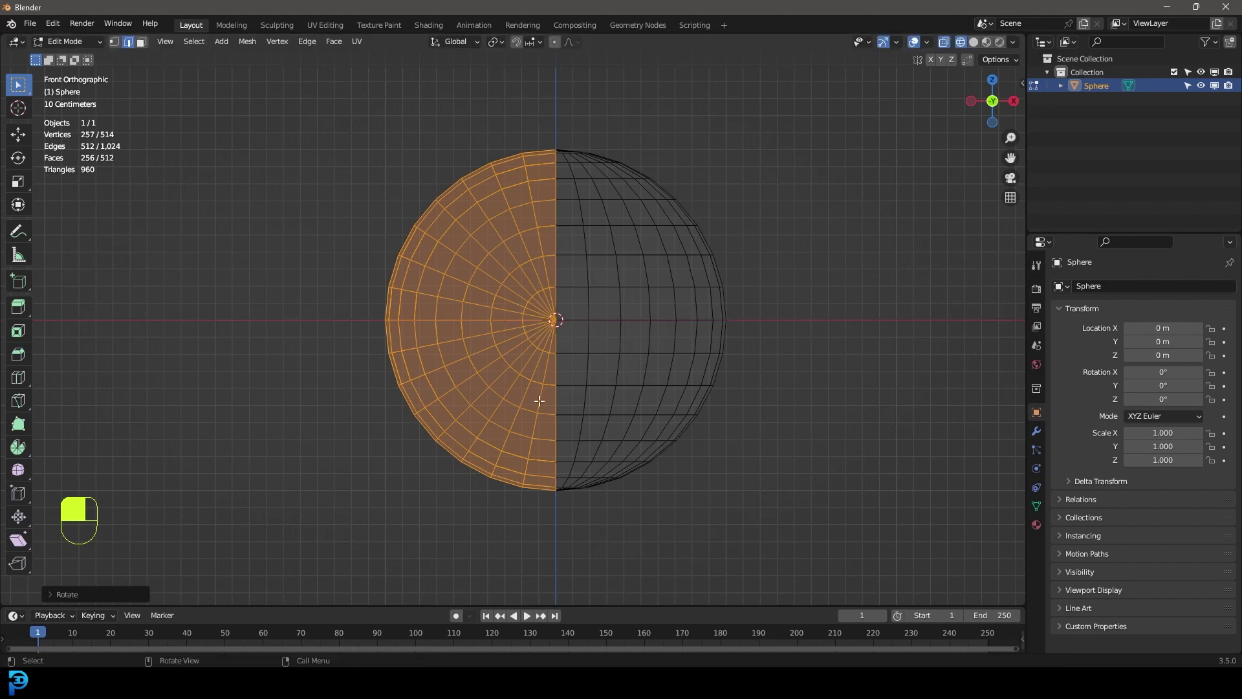
{"action": "key", "text": "z"}
{"action": "left_click", "coordinate": [662, 176]}
{"action": "mouse_move", "coordinate": [661, 177]}
{"action": "middle_mouse_down"}
{"action": "mouse_move", "coordinate": [640, 194]}
{"action": "mouse_move", "coordinate": [645, 214]}
{"action": "middle_mouse_up"}
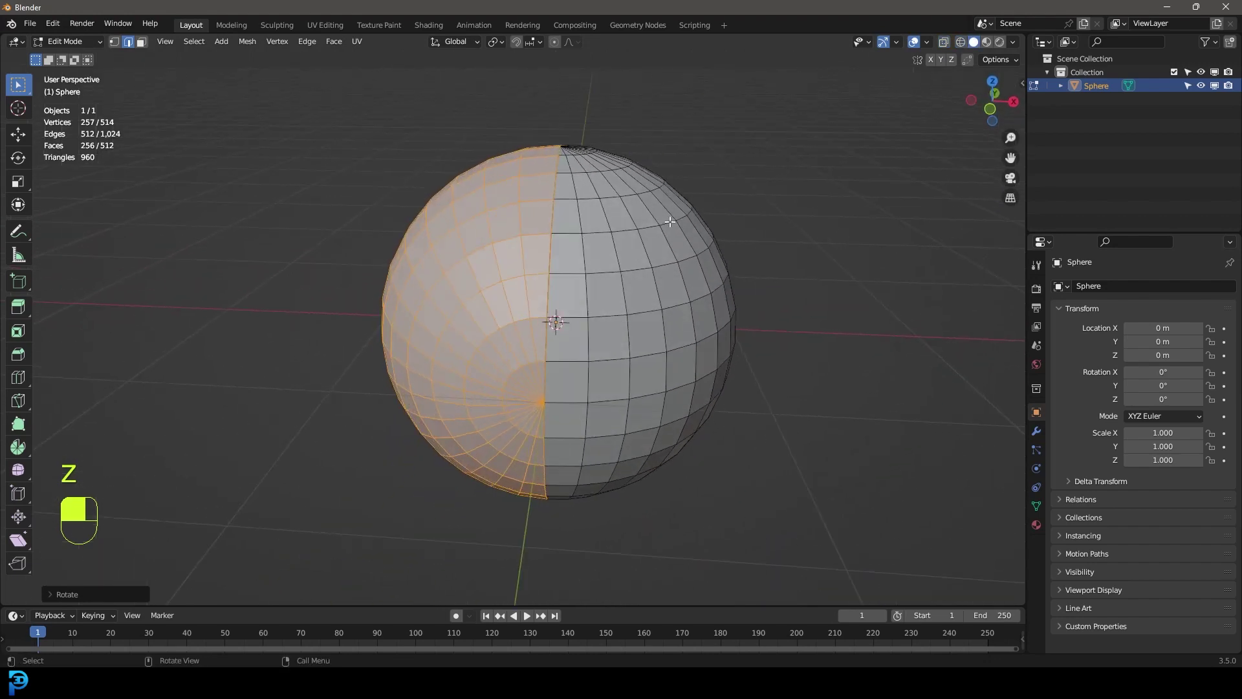
Select the whole mesh and run Merge By Distance, removing 32 duplicate vertices.
{"action": "key", "text": "a"}
{"action": "scroll", "coordinate": [668, 225], "scroll_direction": "up", "scroll_amount": 2}
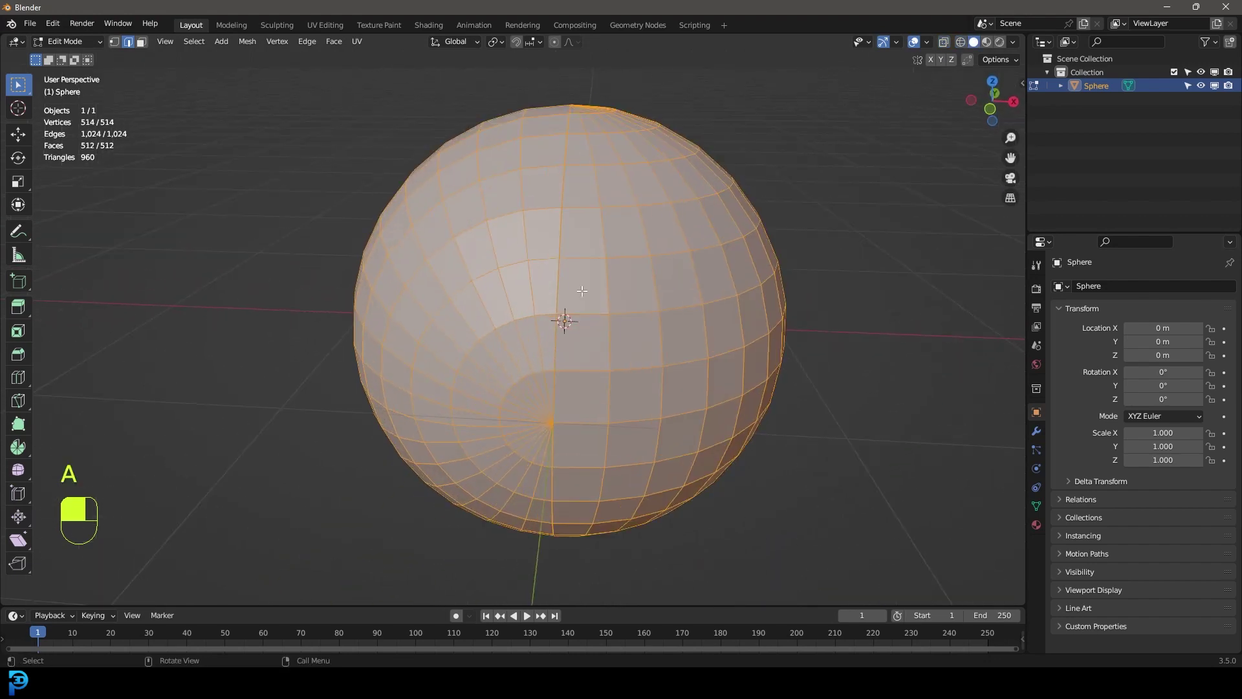
{"action": "key", "text": "F3"}
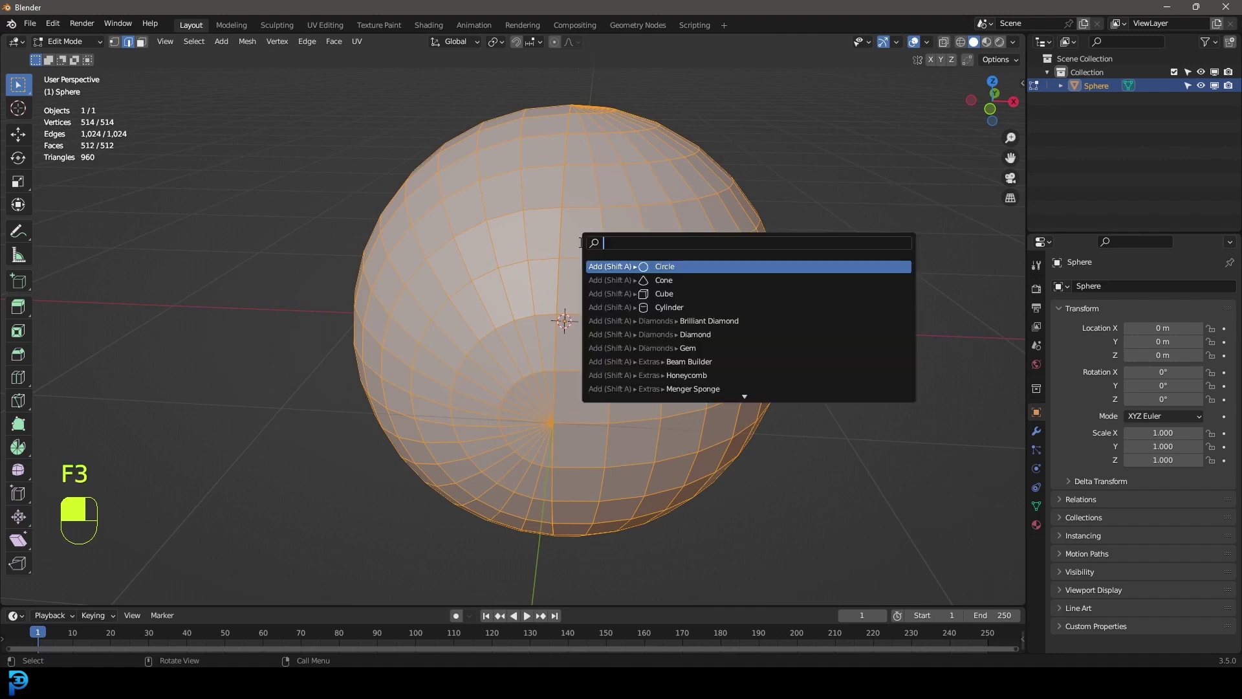
{"action": "type", "text": "merge"}
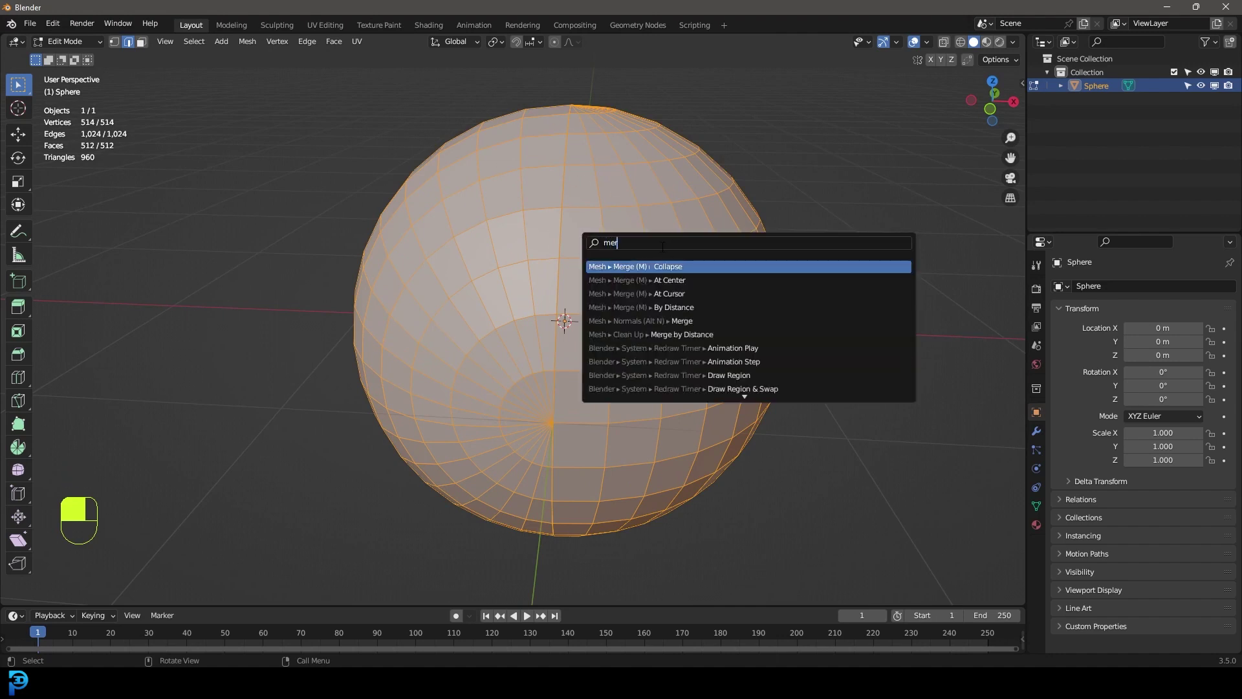
{"action": "left_click", "coordinate": [685, 307]}
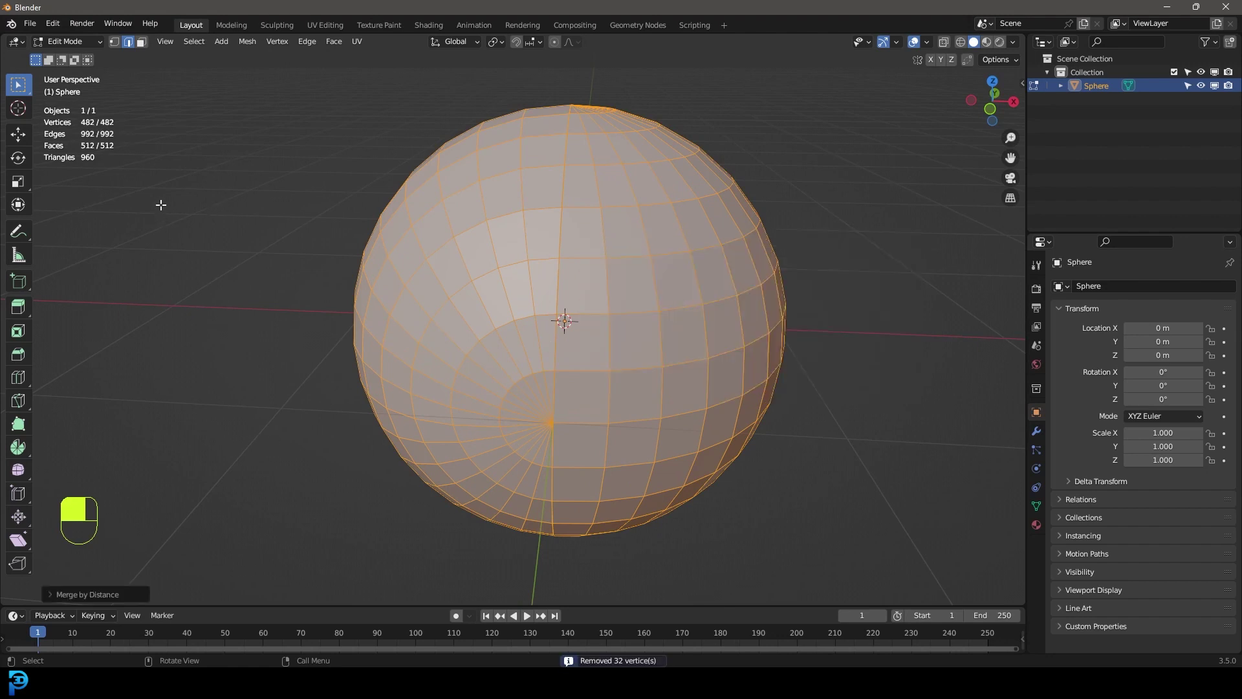
{"action": "scroll", "coordinate": [593, 163], "scroll_direction": "up", "scroll_amount": 1}
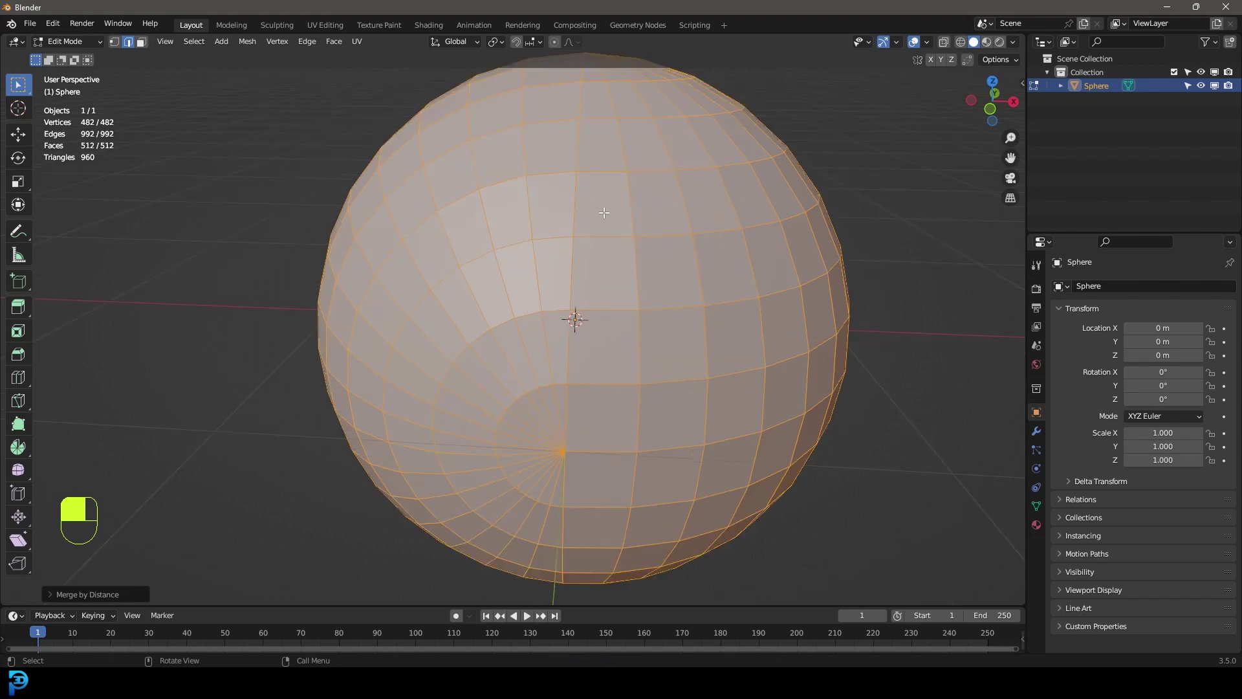
{"action": "left_click", "coordinate": [753, 250]}
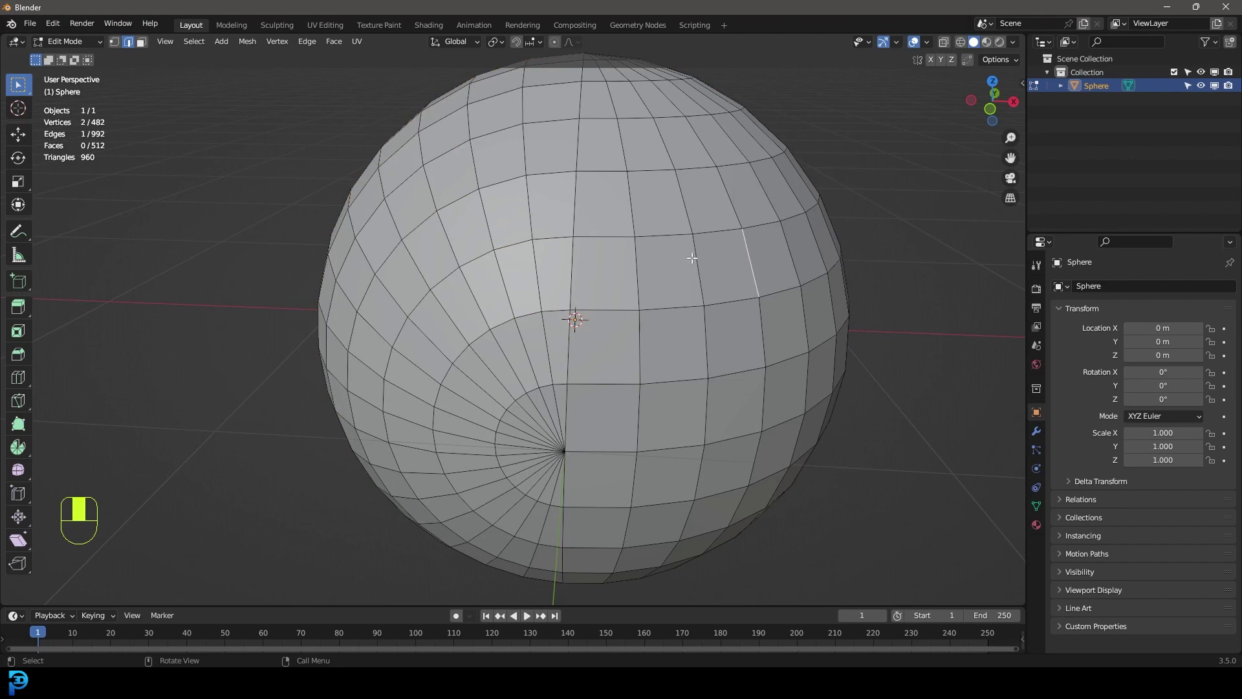
{"action": "key", "text": "ctrl+KP_Add"}
{"action": "key", "text": "ctrl+KP_Add"}
{"action": "key", "text": "ctrl+KP_Add"}
{"action": "key", "text": "ctrl+KP_Add"}
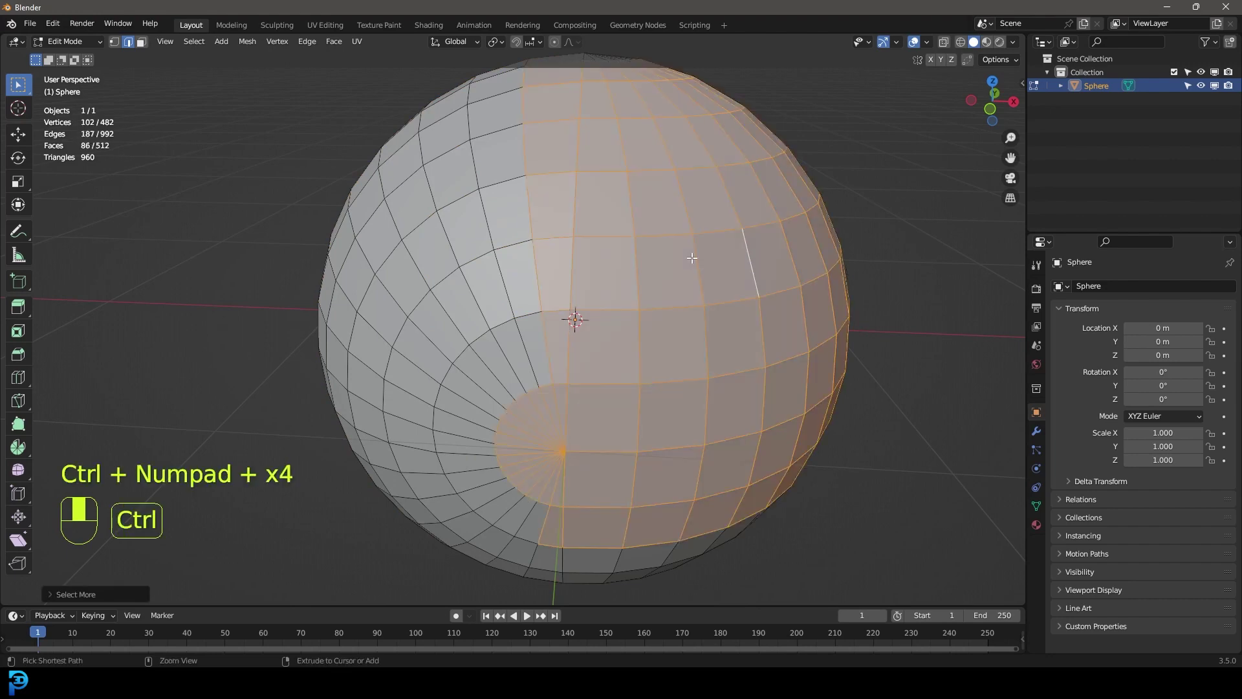
{"action": "key", "text": "ctrl+KP_Add"}
{"action": "key", "text": "ctrl+KP_Add"}
{"action": "key", "text": "ctrl+KP_Add"}
{"action": "scroll", "coordinate": [692, 257], "scroll_direction": "down", "scroll_amount": 4}
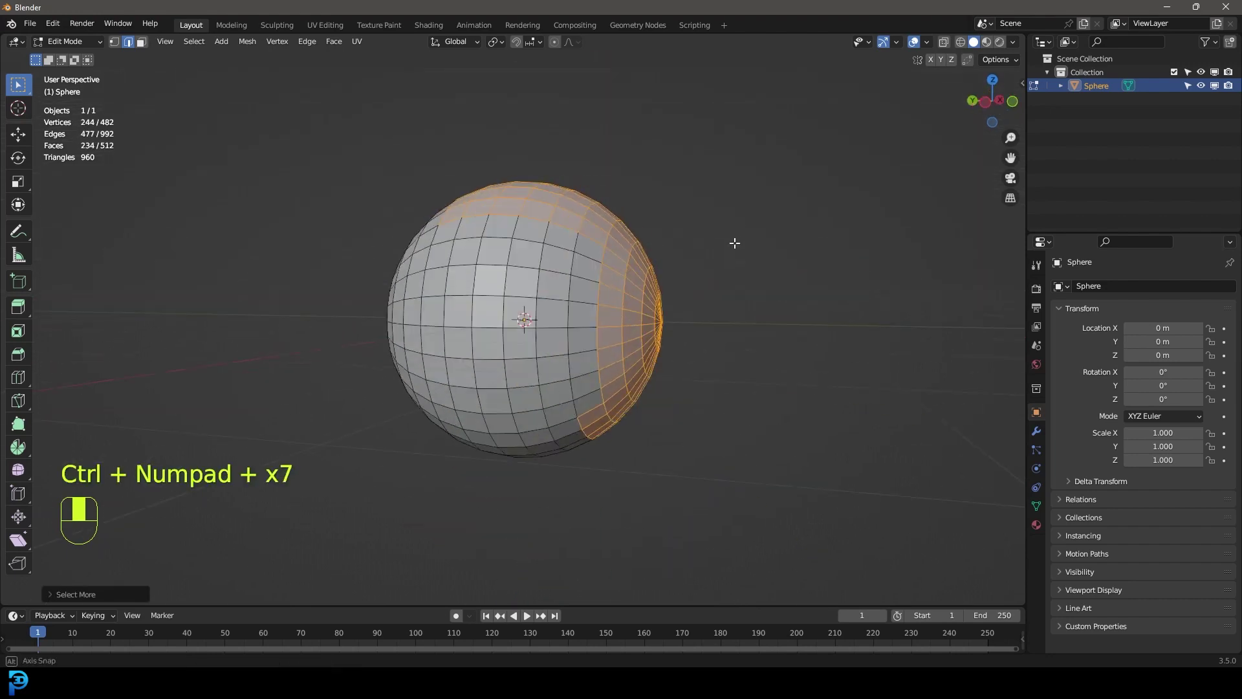
{"action": "middle_click_drag", "start_coordinate": [735, 244], "coordinate": [699, 347]}
{"action": "key", "text": "z"}
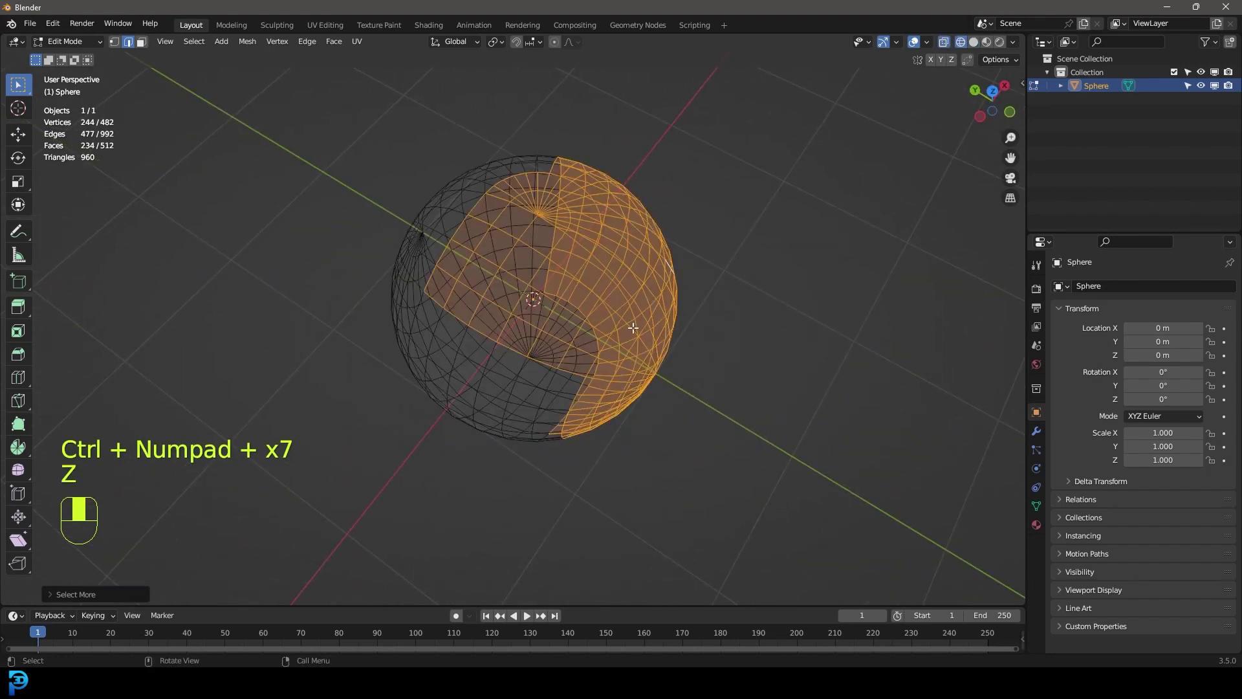
{"action": "key", "text": "a"}
{"action": "key", "text": "KP_1"}
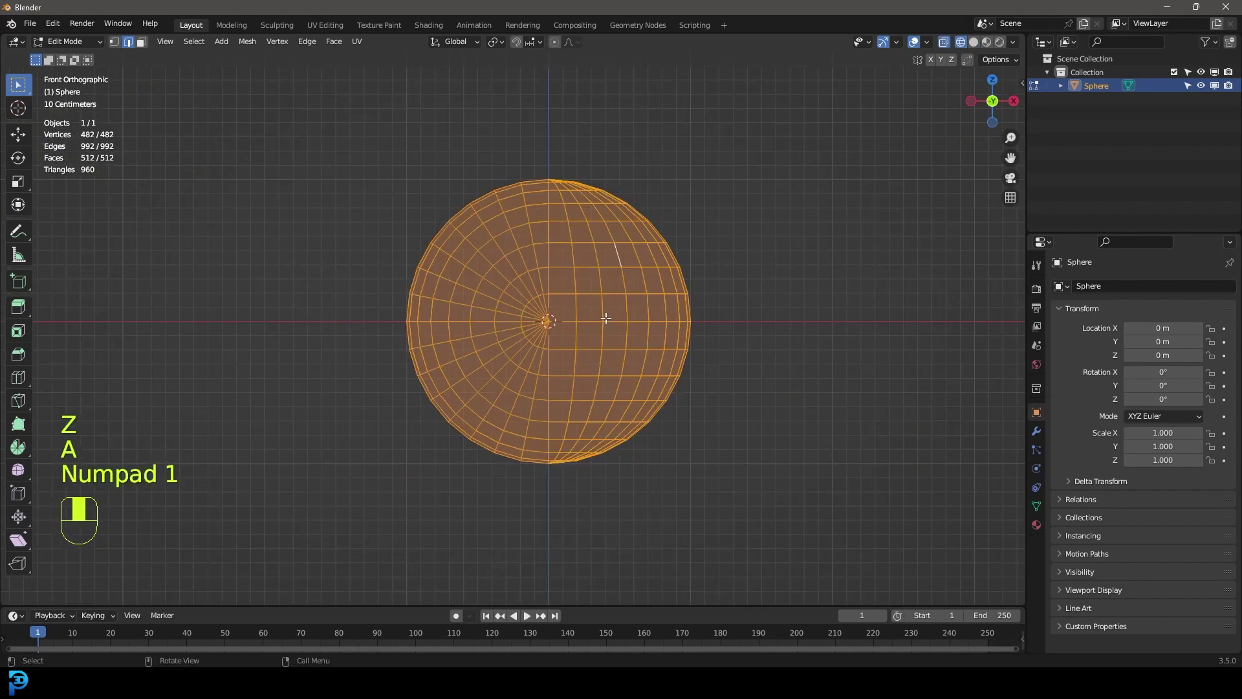
In solid shading, pick edges up the rotated half to select the full twisted seam edge loop.
{"action": "key", "text": "z"}
{"action": "middle_click_drag", "start_coordinate": [668, 282], "coordinate": [625, 388], "text": "shift"}
{"action": "scroll", "coordinate": [625, 388], "scroll_direction": "up", "scroll_amount": 2}
{"action": "key", "text": "alt+a"}
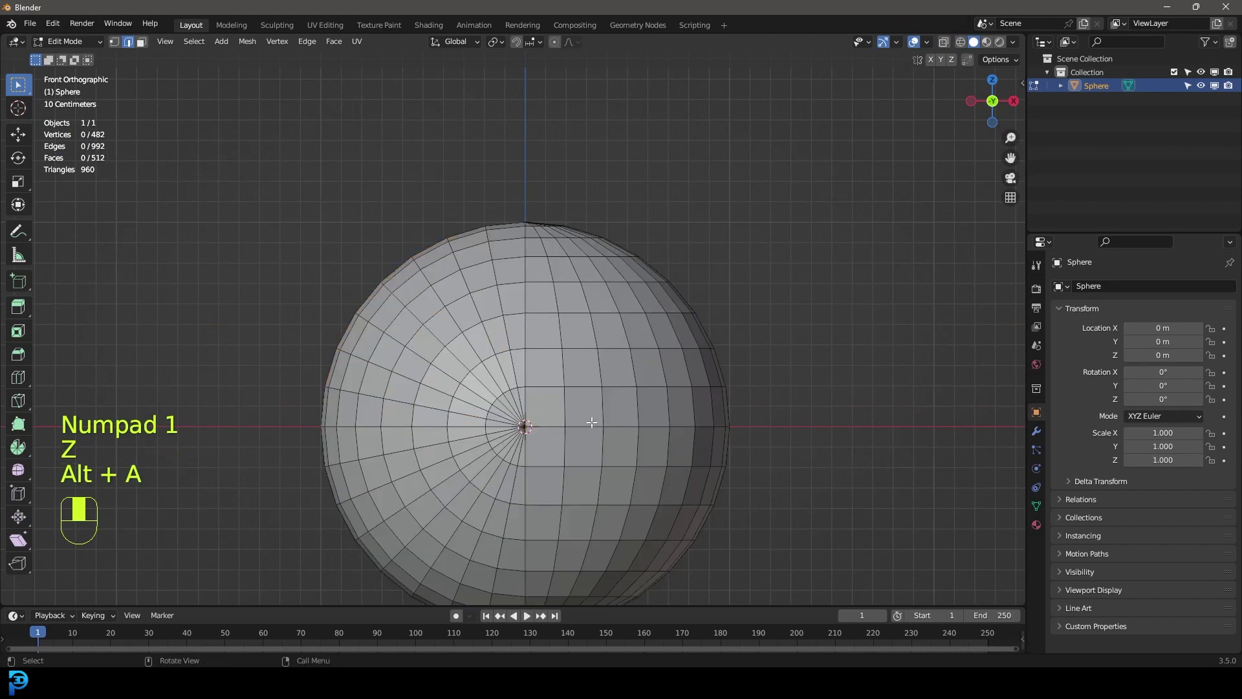
{"action": "scroll", "coordinate": [594, 373], "scroll_direction": "up", "scroll_amount": 2}
{"action": "scroll", "coordinate": [581, 383], "scroll_direction": "up", "scroll_amount": 2}
{"action": "left_click", "coordinate": [608, 407]}
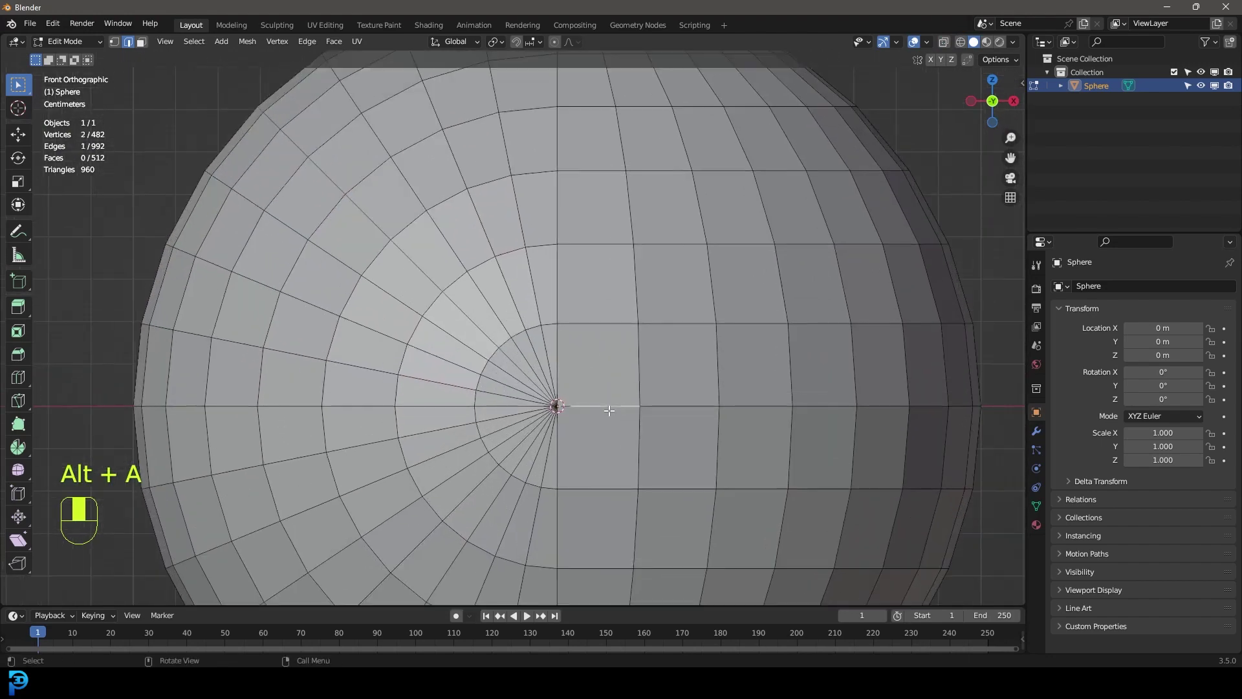
{"action": "left_click", "coordinate": [597, 323]}
{"action": "left_click", "coordinate": [589, 244]}
{"action": "left_click", "coordinate": [589, 170]}
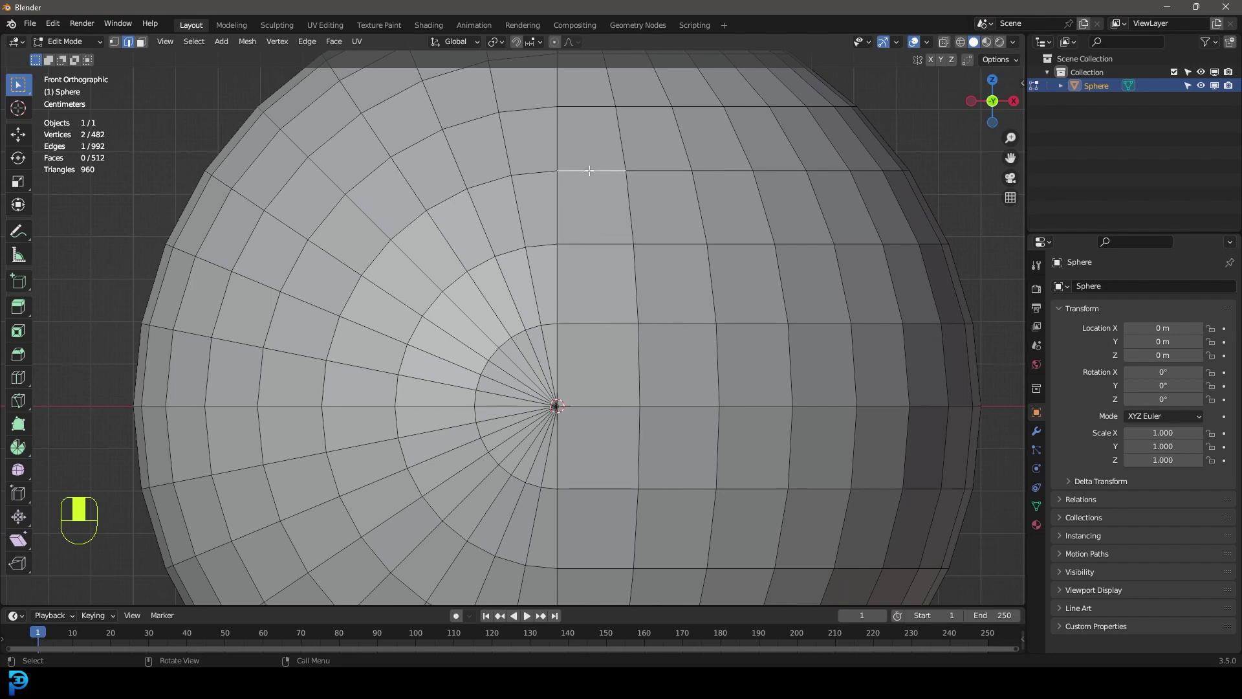
{"action": "scroll", "coordinate": [588, 171], "scroll_direction": "down", "scroll_amount": 2}
{"action": "left_click", "coordinate": [562, 176]}
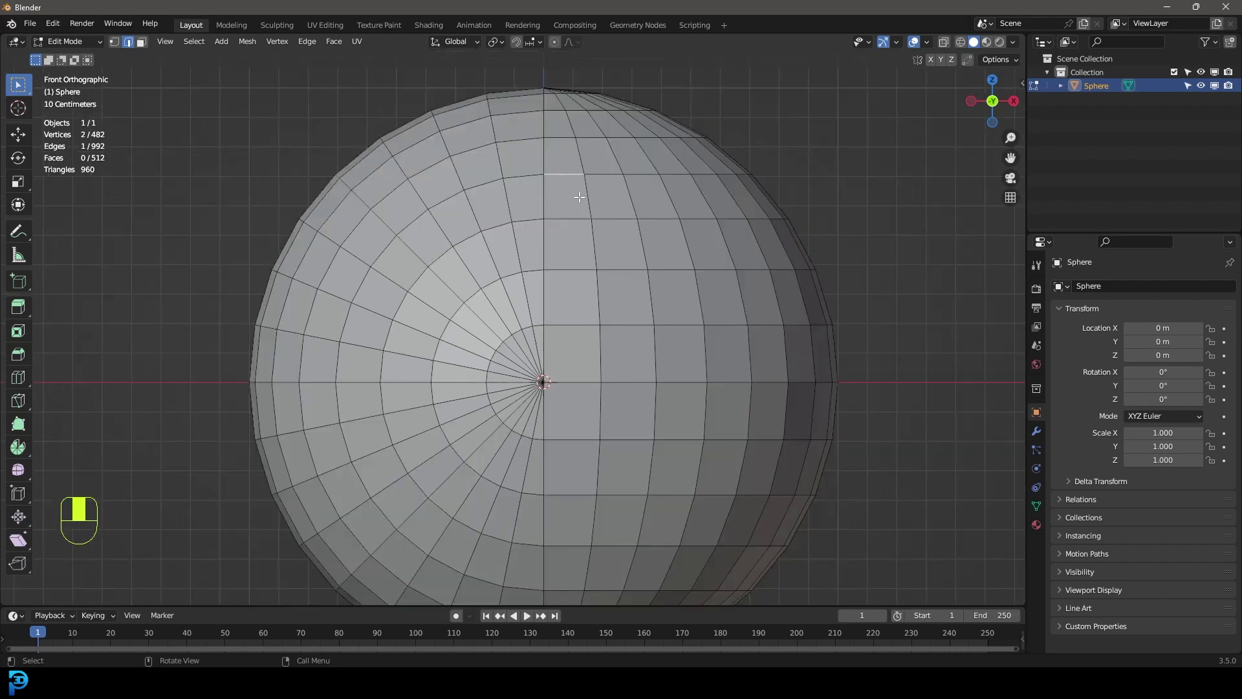
{"action": "scroll", "coordinate": [562, 177], "scroll_direction": "down", "scroll_amount": 4}
{"action": "scroll", "coordinate": [563, 194], "scroll_direction": "up", "scroll_amount": 3}
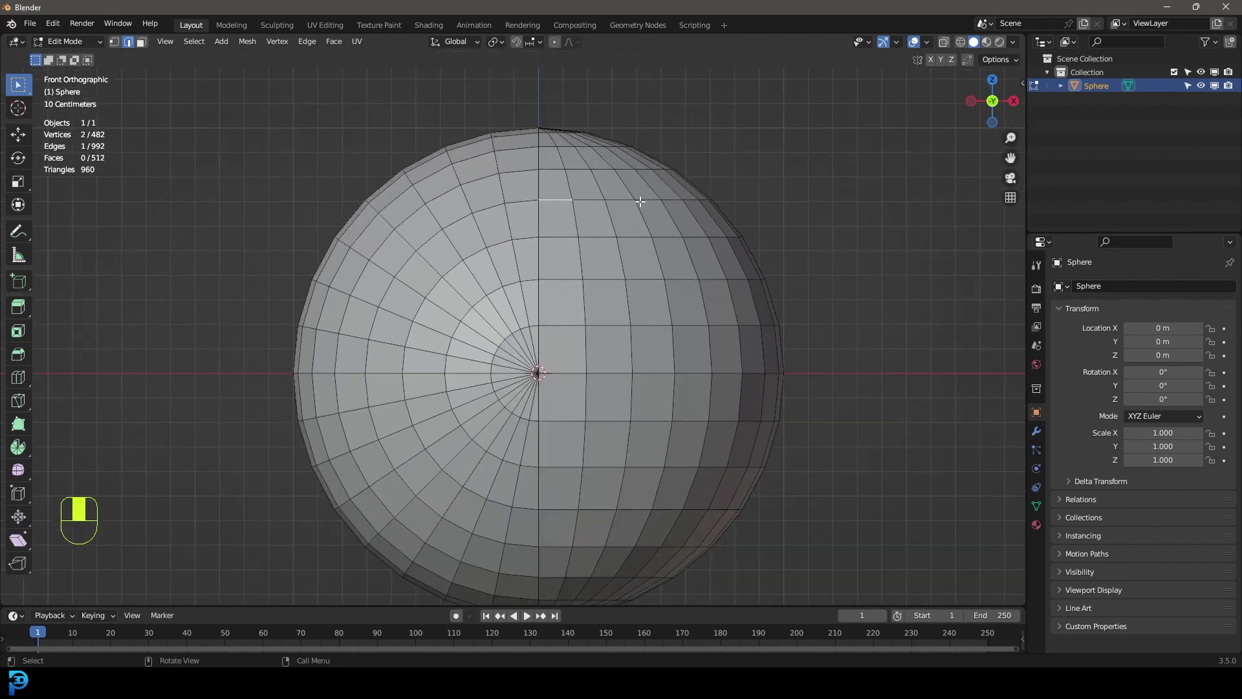
{"action": "scroll", "coordinate": [556, 220], "scroll_direction": "up", "scroll_amount": 2}
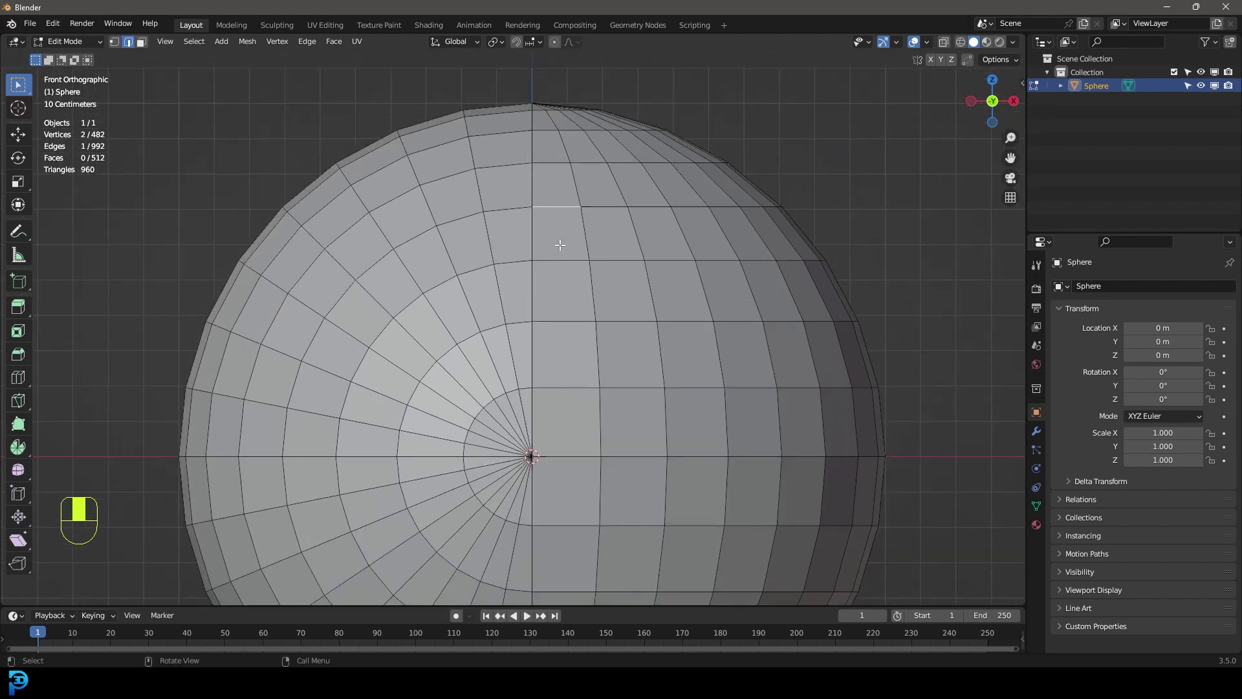
{"action": "left_click", "coordinate": [603, 207], "text": "alt+shift"}
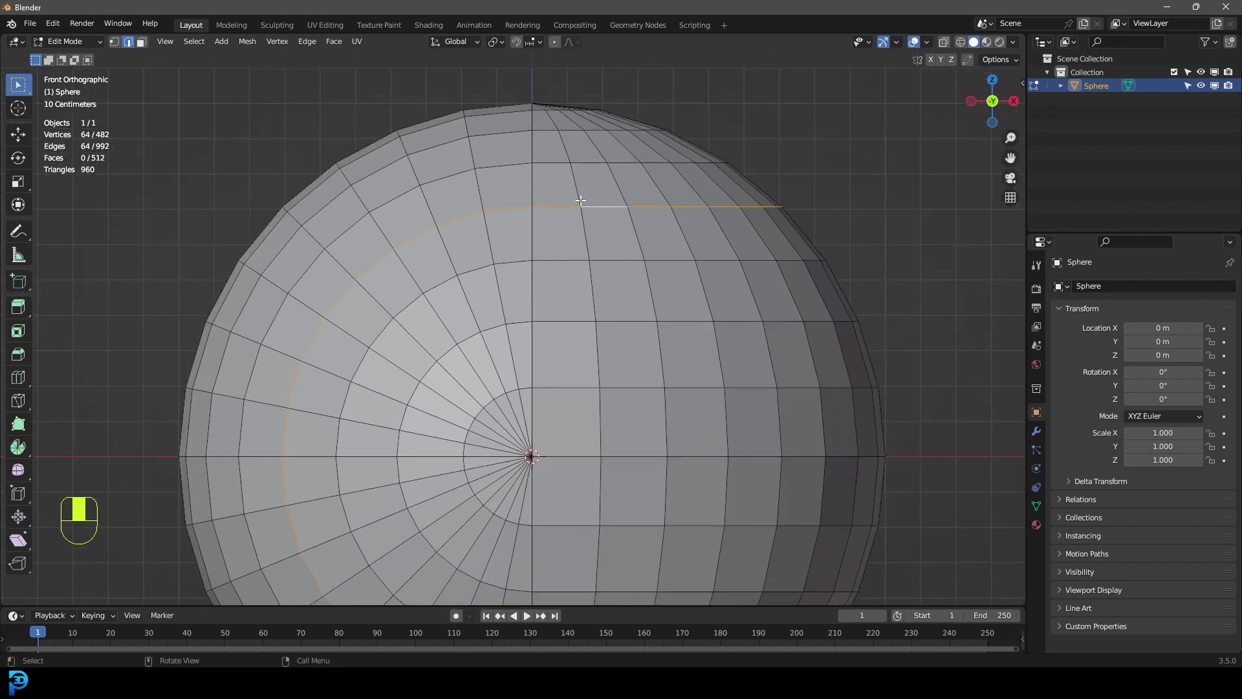
Check the seam loop in wireframe, return to solid shading, and start bevelling it with Ctrl+B.
{"action": "key", "text": "z"}
{"action": "left_click", "coordinate": [325, 250]}
{"action": "scroll", "coordinate": [480, 242], "scroll_direction": "down", "scroll_amount": 2}
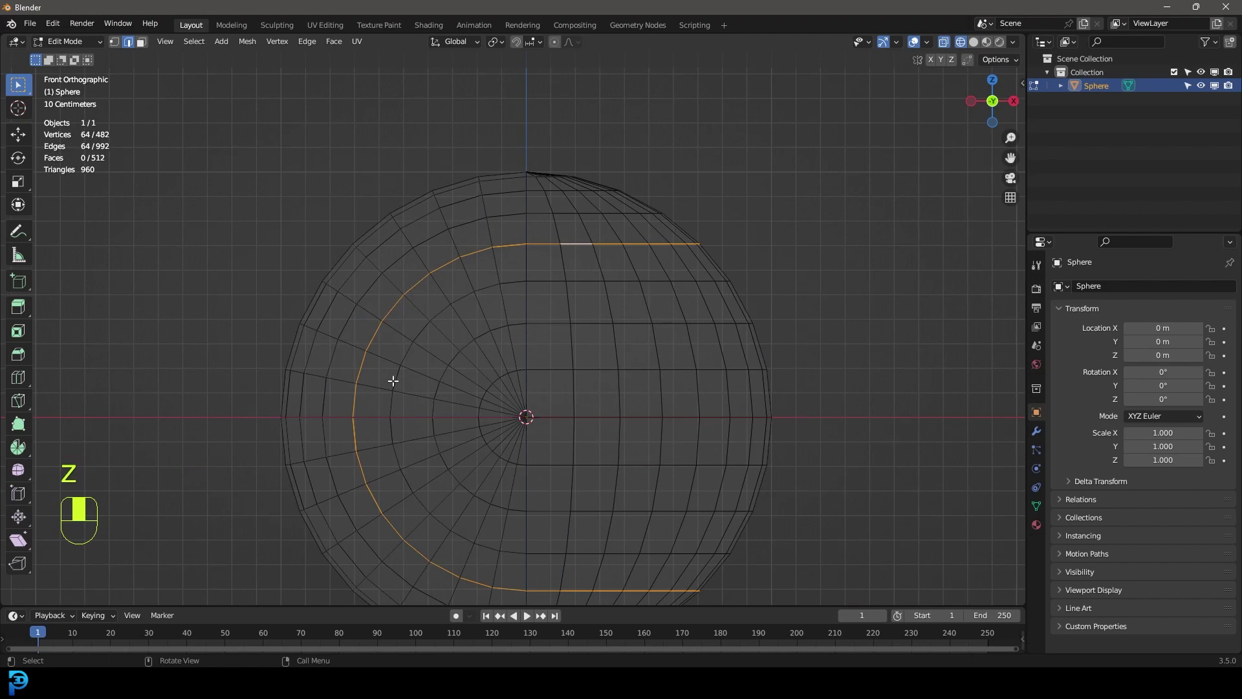
{"action": "middle_click_drag", "start_coordinate": [393, 381], "coordinate": [552, 338]}
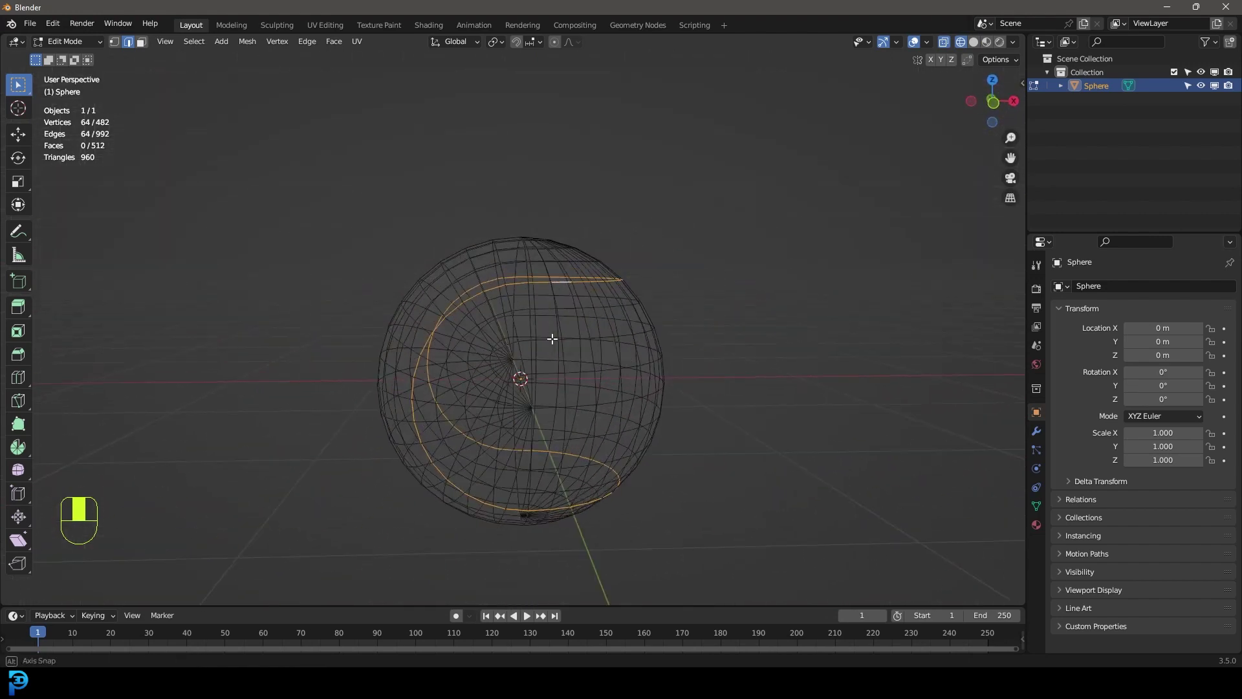
{"action": "key", "text": "z"}
{"action": "left_click", "coordinate": [641, 337]}
{"action": "scroll", "coordinate": [634, 301], "scroll_direction": "up", "scroll_amount": 4}
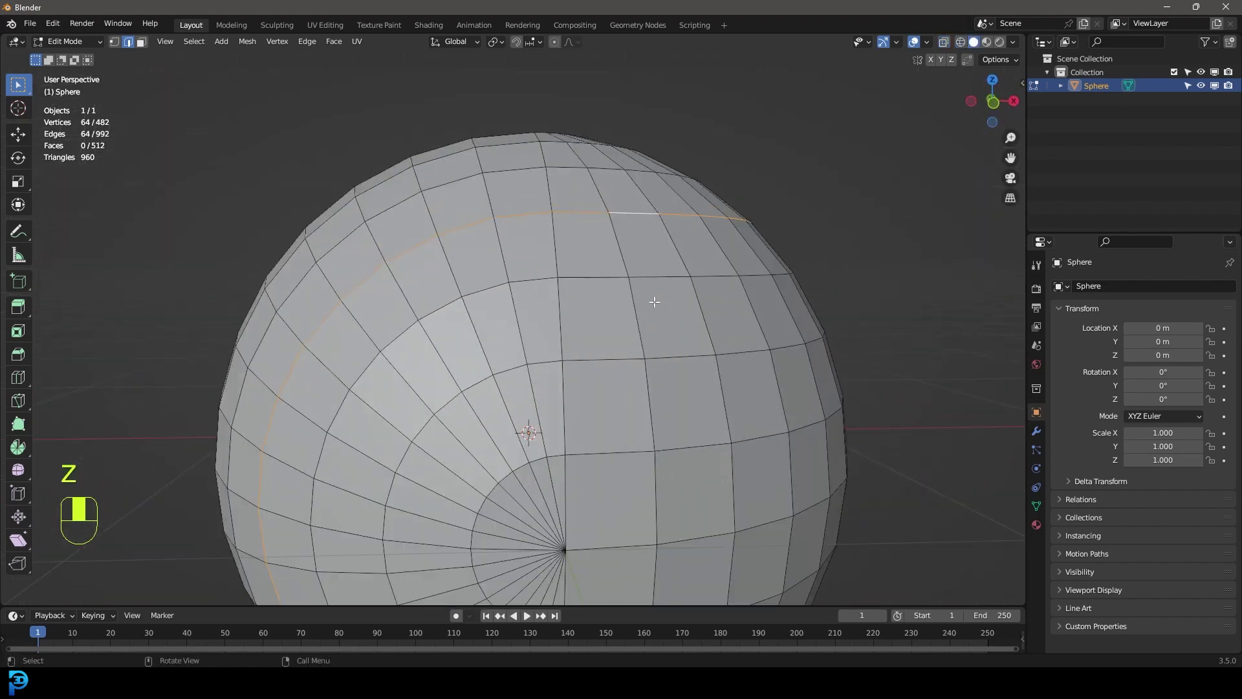
{"action": "key", "text": "ctrl+b"}
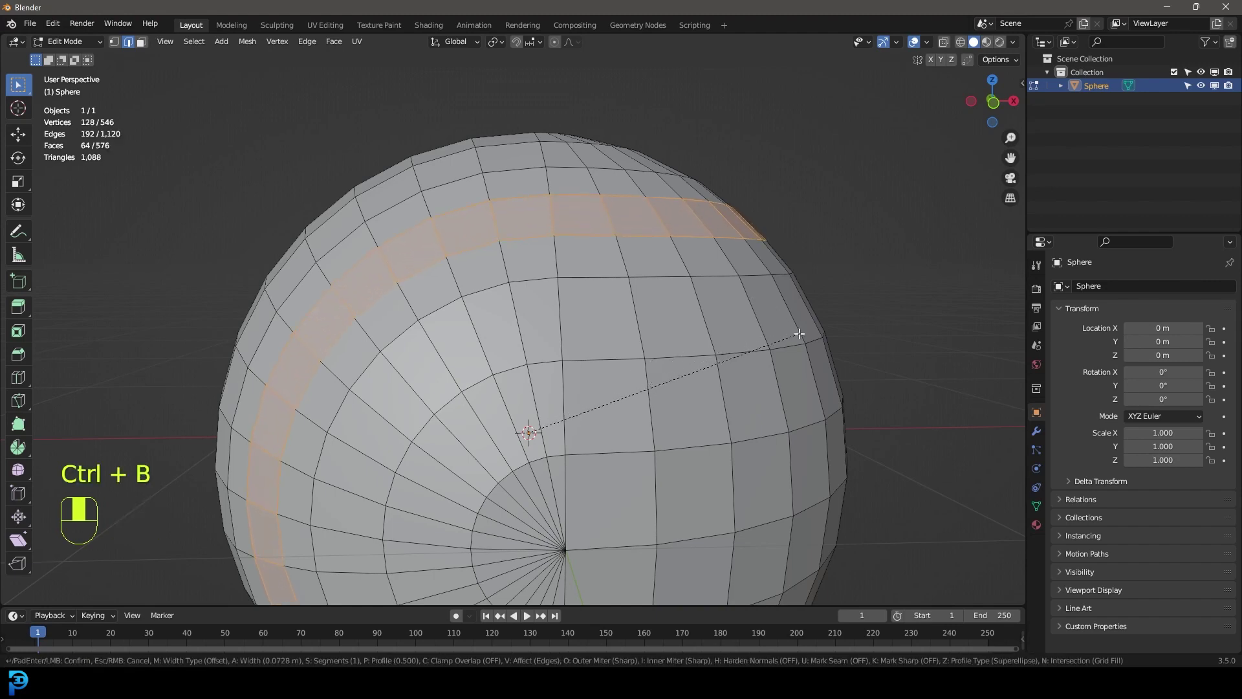
Confirm the bevel width of the seam band.
{"action": "left_click", "coordinate": [796, 331]}
{"action": "scroll", "coordinate": [795, 331], "scroll_direction": "down", "scroll_amount": 5}
{"action": "middle_click_drag", "start_coordinate": [707, 324], "coordinate": [670, 340]}
{"action": "scroll", "coordinate": [669, 340], "scroll_direction": "up", "scroll_amount": 3}
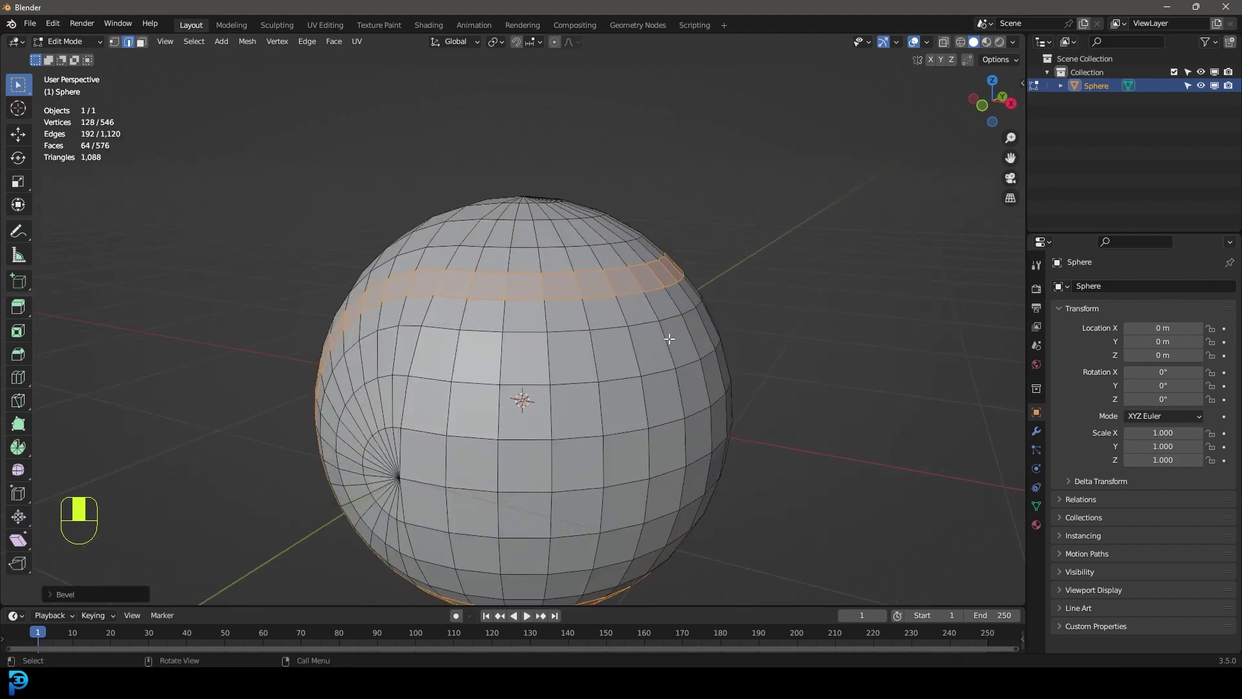
Extrude the seam band in place and shrink it inward to carve the groove.
{"action": "key", "text": "e"}
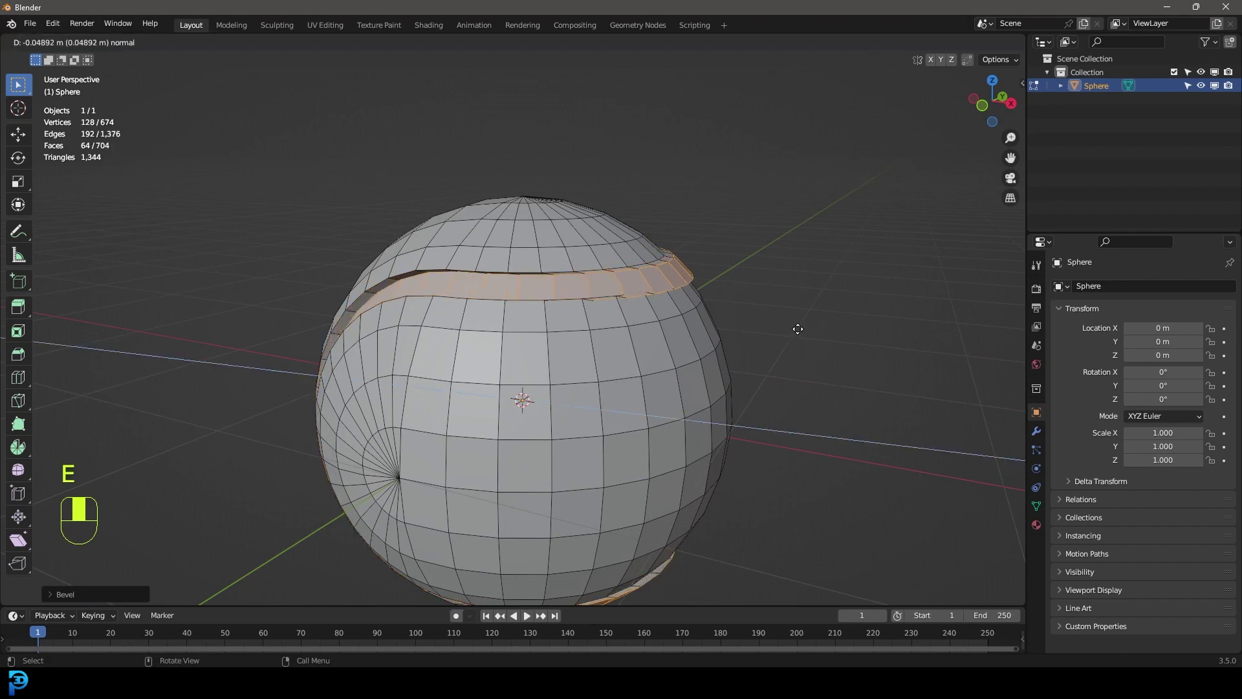
{"action": "left_click", "coordinate": [799, 333]}
{"action": "scroll", "coordinate": [841, 349], "scroll_direction": "up", "scroll_amount": 2}
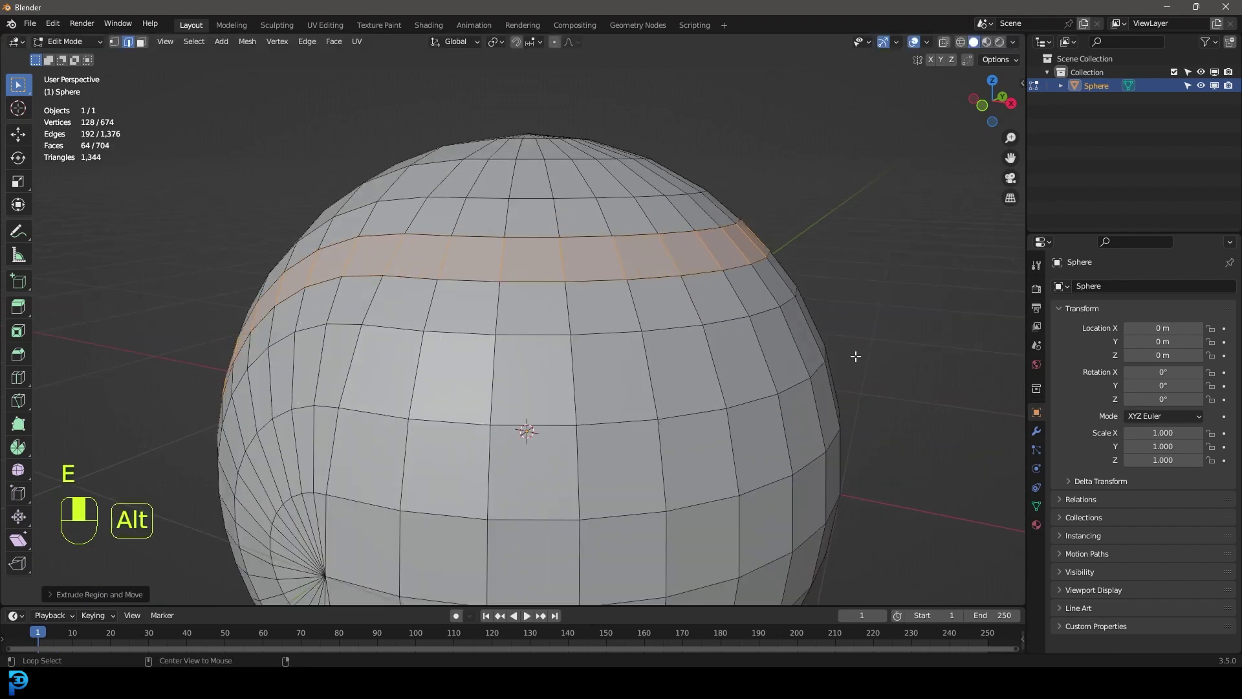
{"action": "key", "text": "alt+s"}
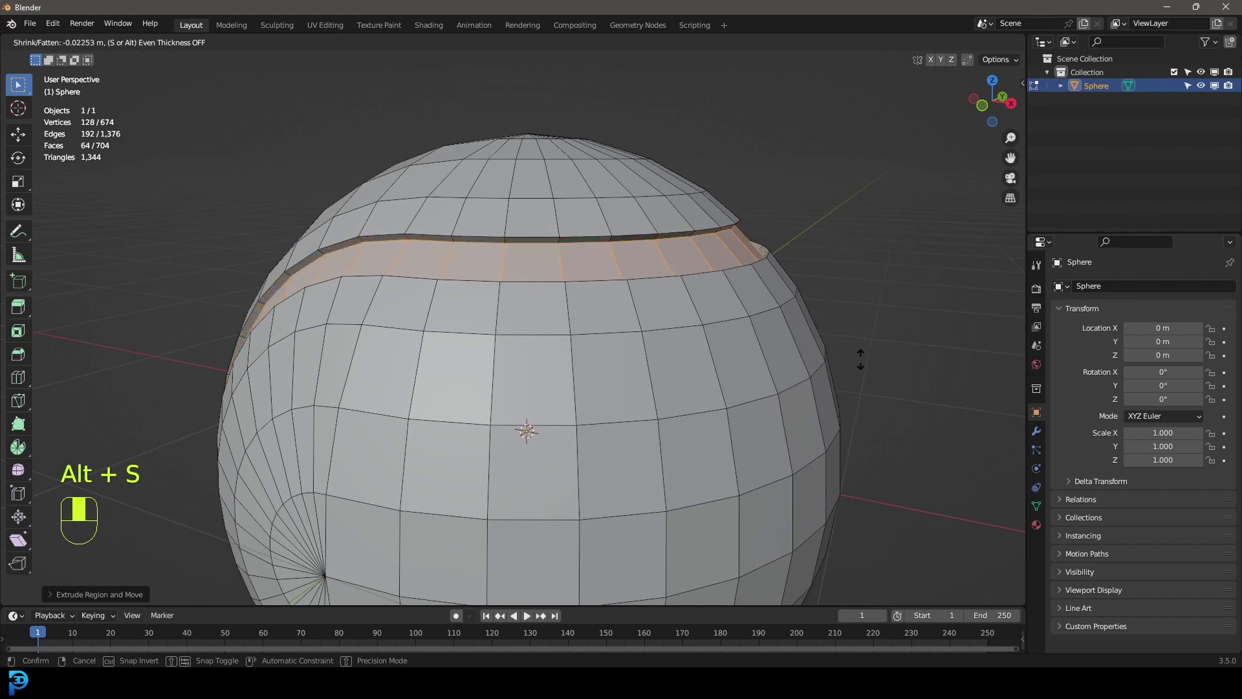
{"action": "key", "text": "shift"}
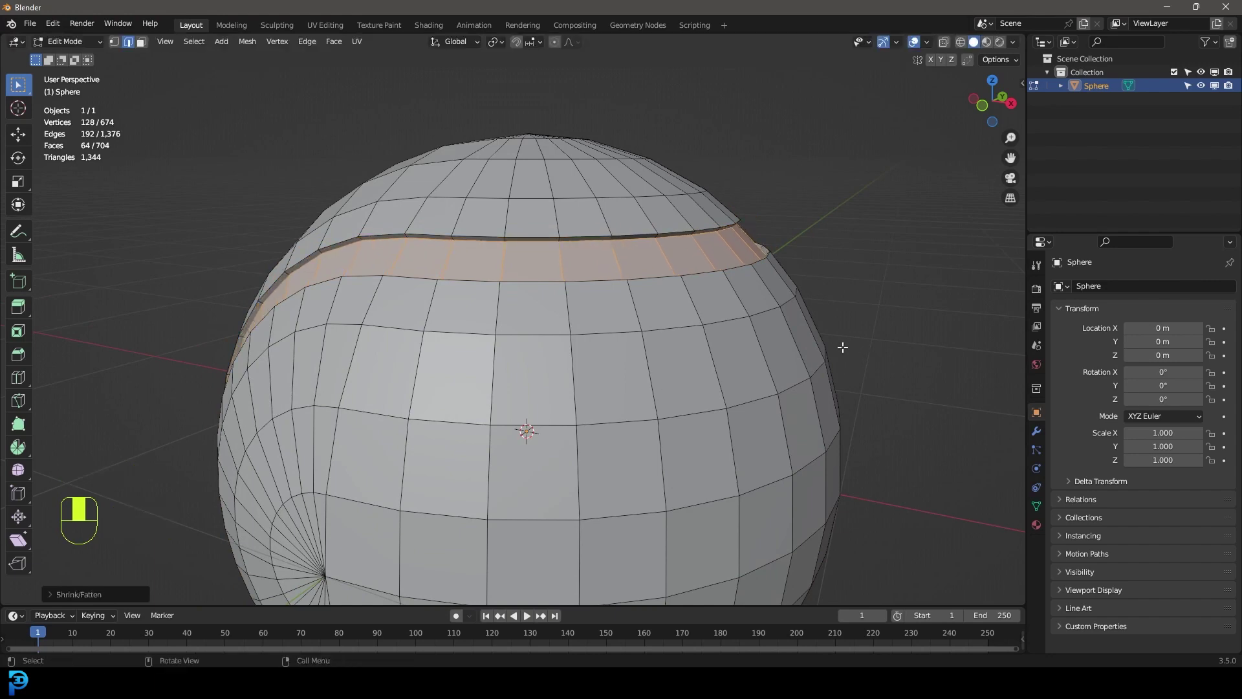
{"action": "middle_click_drag", "start_coordinate": [842, 347], "coordinate": [647, 310]}
{"action": "scroll", "coordinate": [464, 278], "scroll_direction": "up", "scroll_amount": 5}
Select the four edge loops bordering the groove, checking them in wireframe.
{"action": "key", "text": "alt+a"}
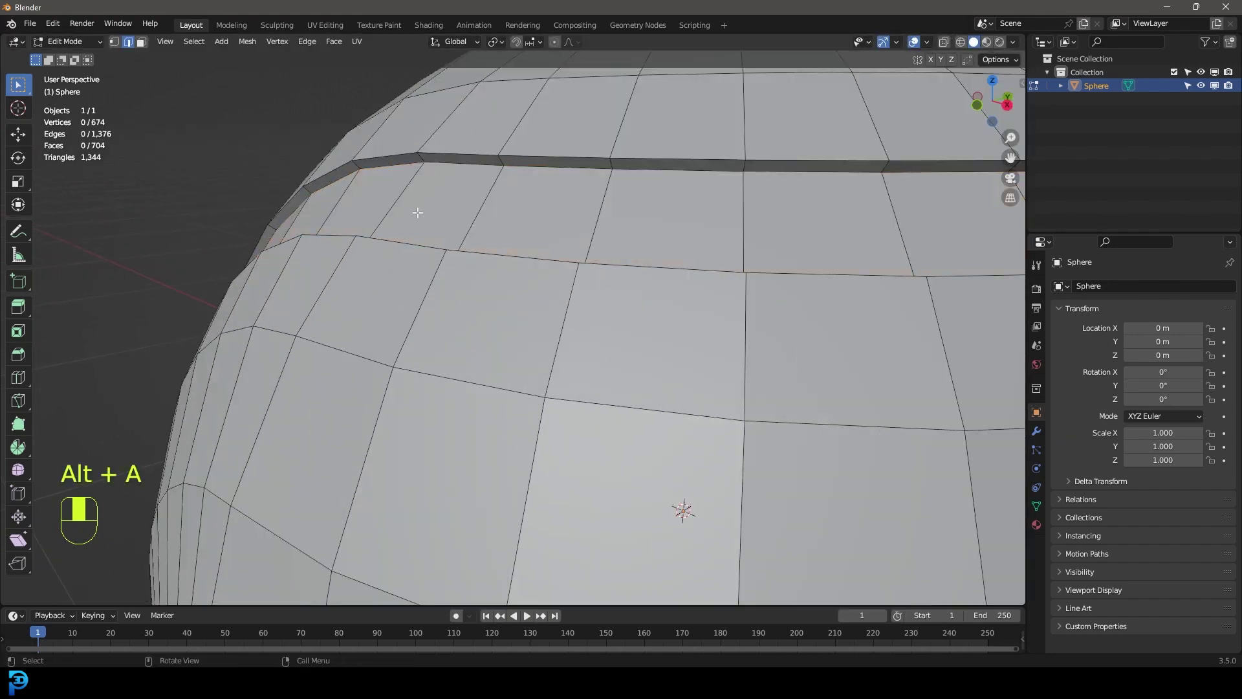
{"action": "middle_click_drag", "start_coordinate": [417, 214], "coordinate": [417, 241]}
{"action": "left_click", "coordinate": [275, 341], "text": "alt+shift"}
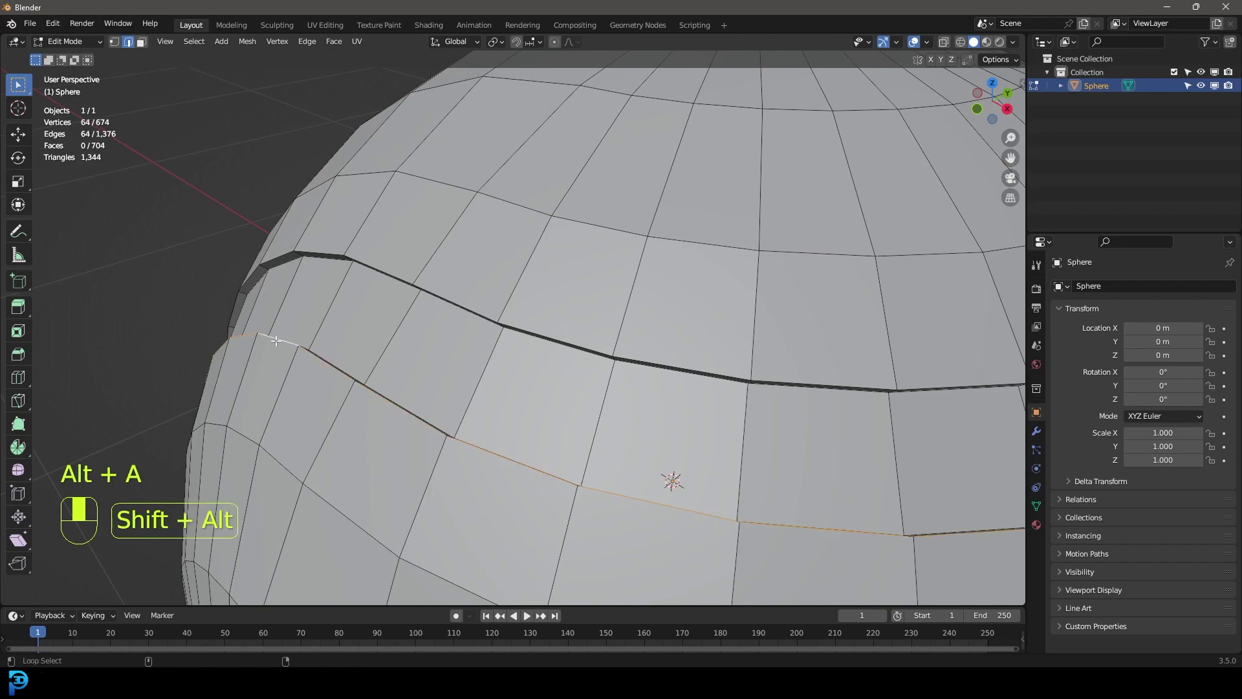
{"action": "left_click", "coordinate": [388, 262], "text": "alt+shift"}
{"action": "middle_click_drag", "start_coordinate": [388, 262], "coordinate": [445, 101]}
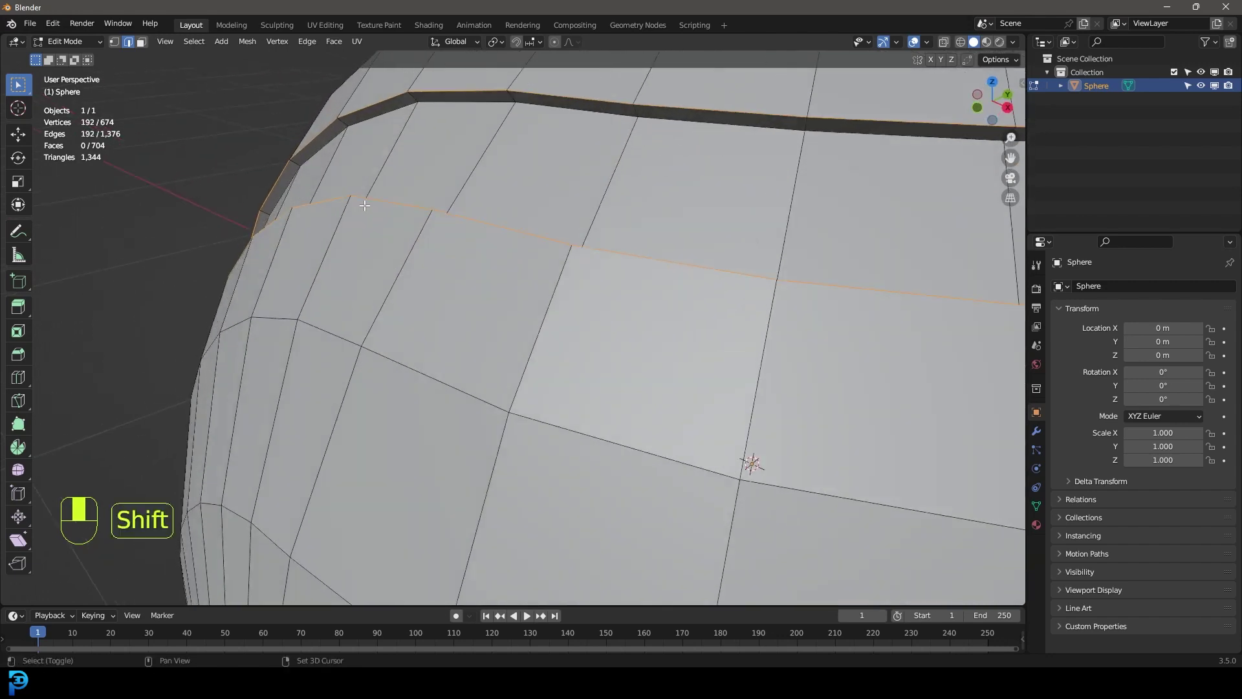
{"action": "left_click", "coordinate": [445, 101], "text": "alt+shift"}
{"action": "left_click", "coordinate": [445, 101], "text": "alt+shift"}
{"action": "key", "text": "z"}
{"action": "left_click", "coordinate": [306, 132]}
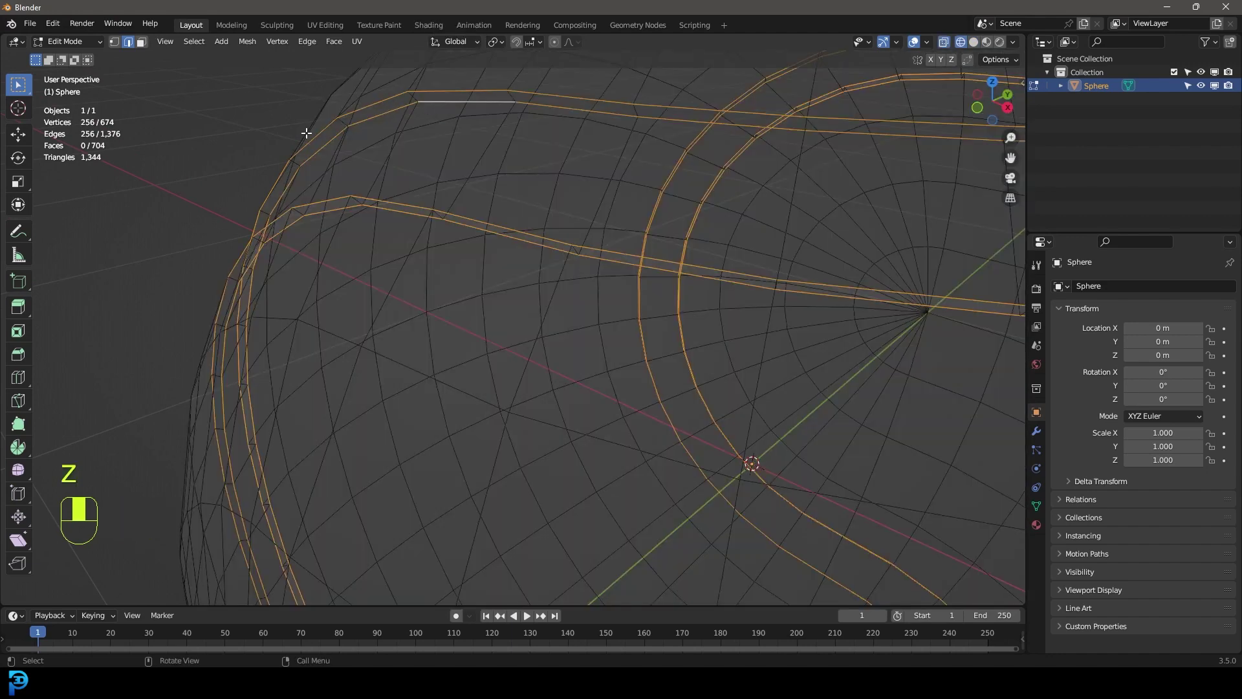
{"action": "mouse_move", "coordinate": [745, 165]}
{"action": "middle_mouse_down"}
{"action": "mouse_move", "coordinate": [487, 186]}
{"action": "mouse_move", "coordinate": [511, 244]}
{"action": "middle_mouse_up"}
{"action": "key", "text": "z"}
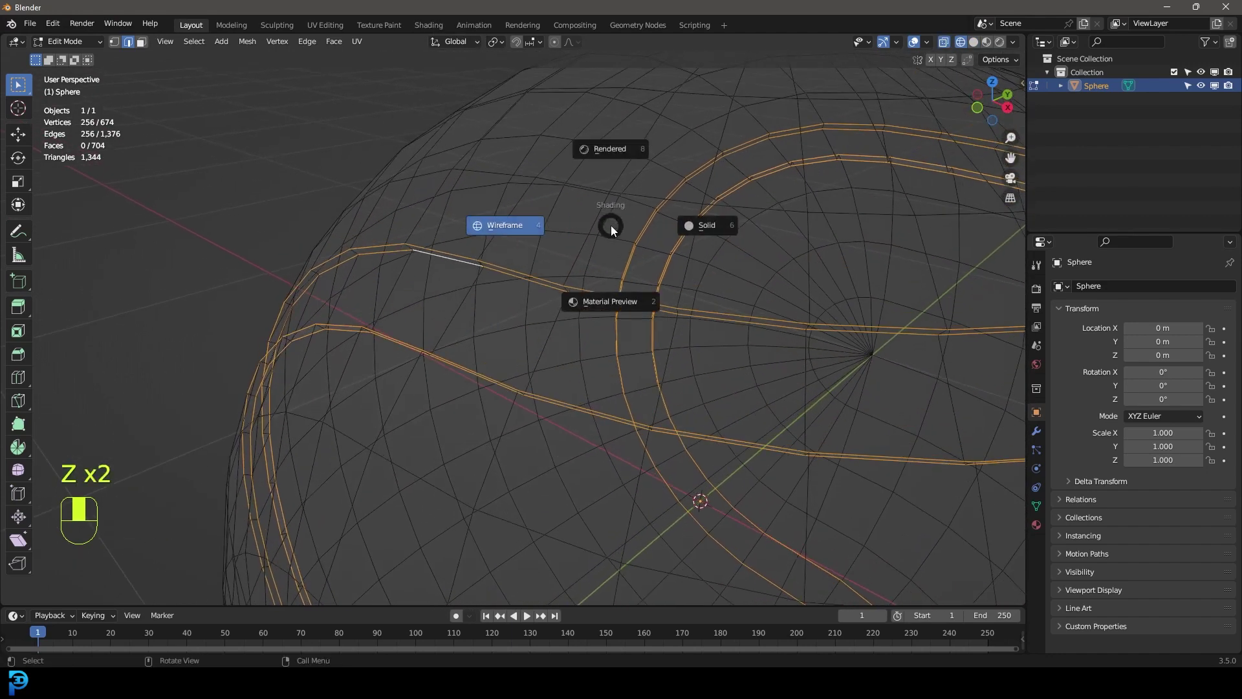
{"action": "left_click", "coordinate": [652, 226]}
{"action": "scroll", "coordinate": [652, 225], "scroll_direction": "down", "scroll_amount": 2}
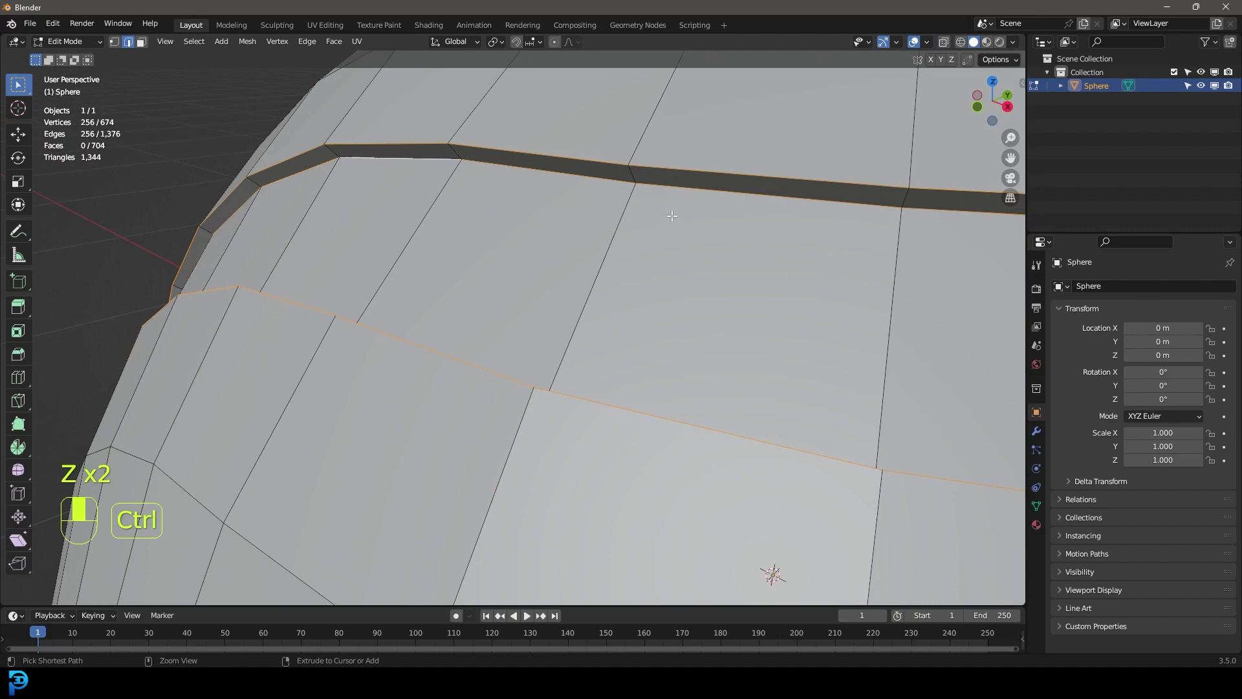
Bevel the four groove border loops narrowly, raising the mesh to 930 vertices.
{"action": "key", "text": "ctrl+b"}
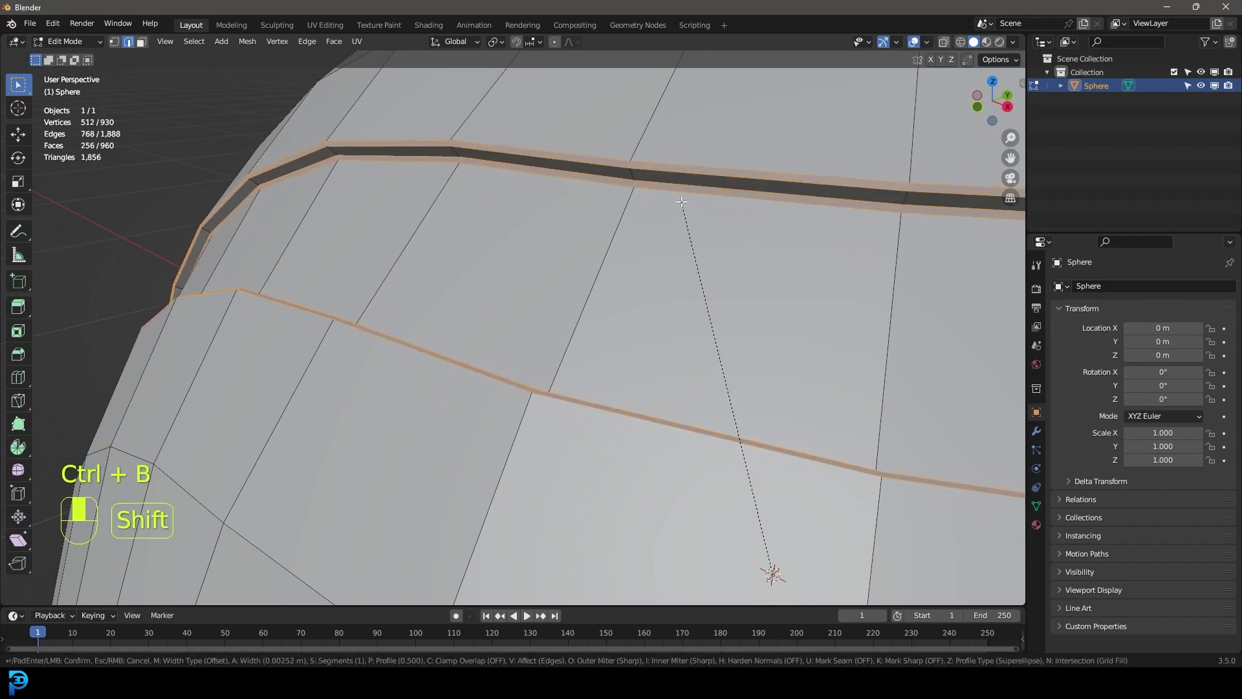
{"action": "left_click", "coordinate": [681, 196]}
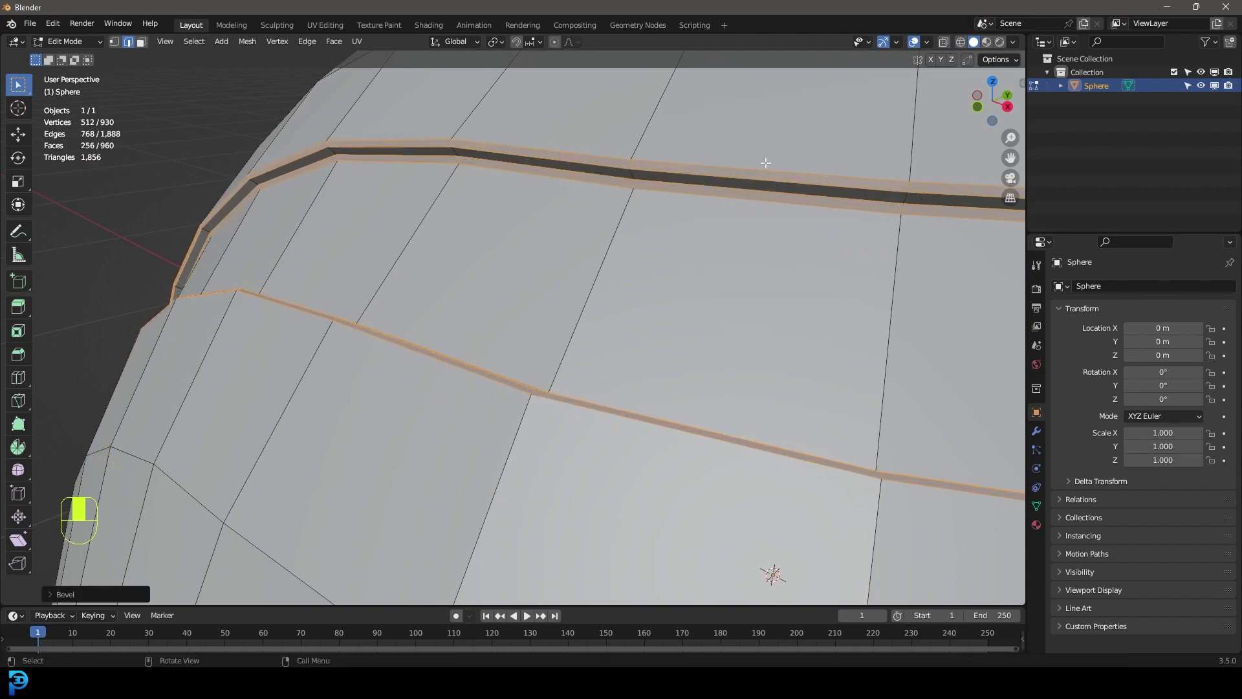
{"action": "scroll", "coordinate": [646, 452], "scroll_direction": "down", "scroll_amount": 5}
{"action": "middle_click_drag", "start_coordinate": [646, 452], "coordinate": [639, 242]}
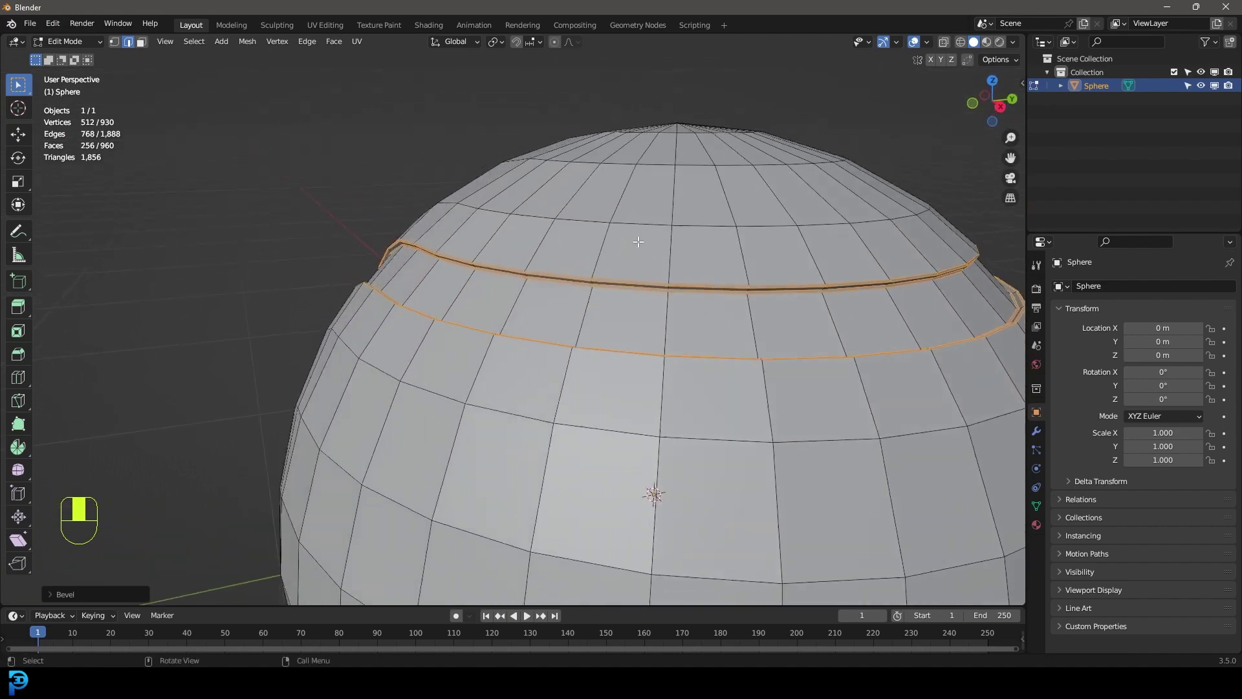
{"action": "scroll", "coordinate": [638, 242], "scroll_direction": "down", "scroll_amount": 3}
Shade the sphere smooth in Object Mode.
{"action": "key", "text": "Tab"}
{"action": "right_click", "coordinate": [636, 236]}
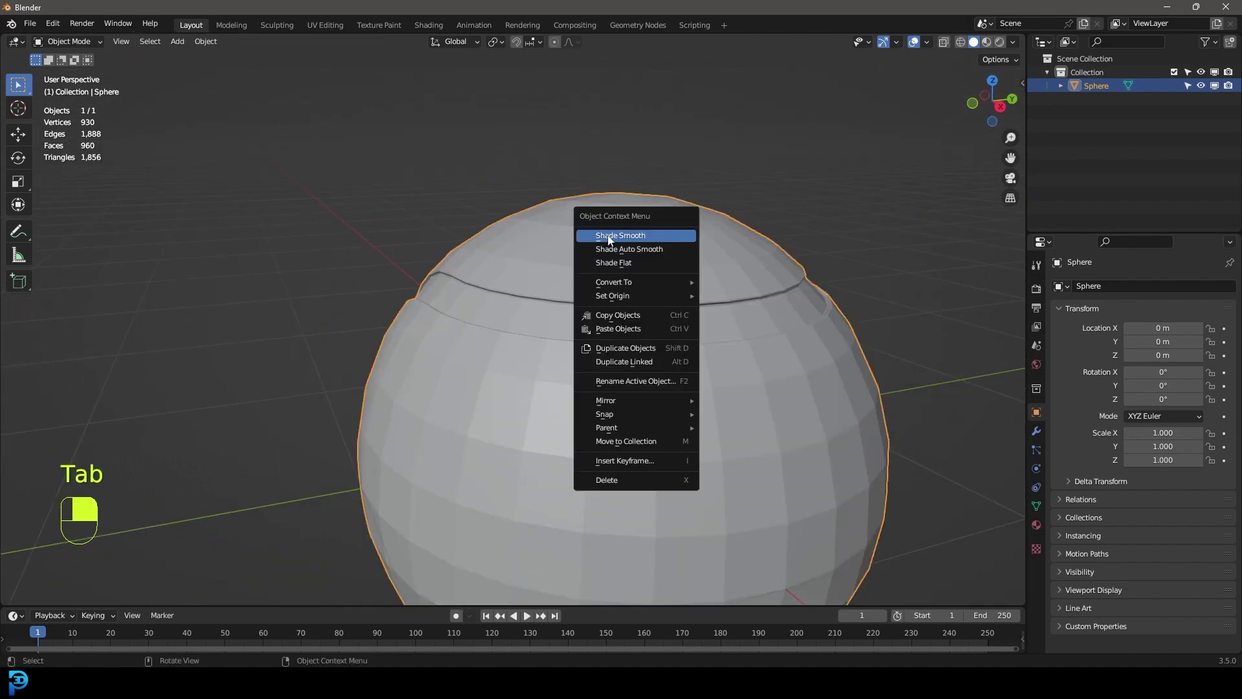
{"action": "left_click", "coordinate": [609, 237]}
Add a Subdivision Surface modifier (viewport 1, render 2) and return to Edit Mode.
{"action": "left_click", "coordinate": [1036, 430]}
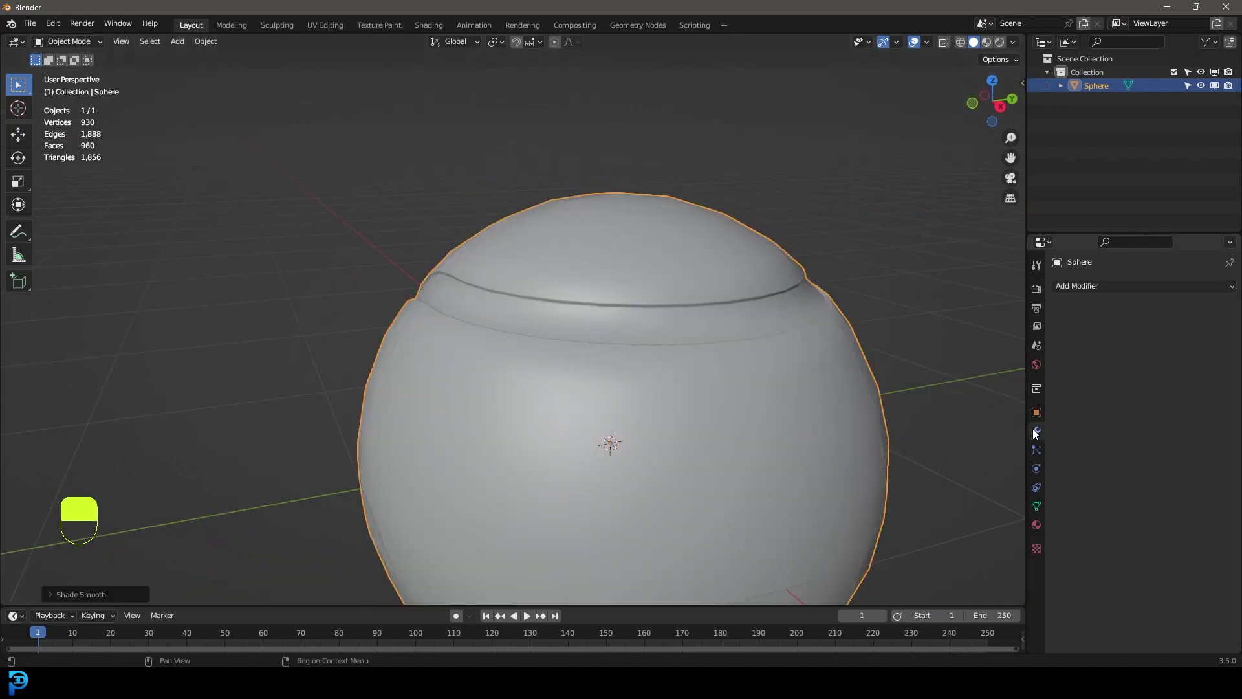
{"action": "left_click", "coordinate": [1078, 287]}
{"action": "left_click", "coordinate": [978, 532]}
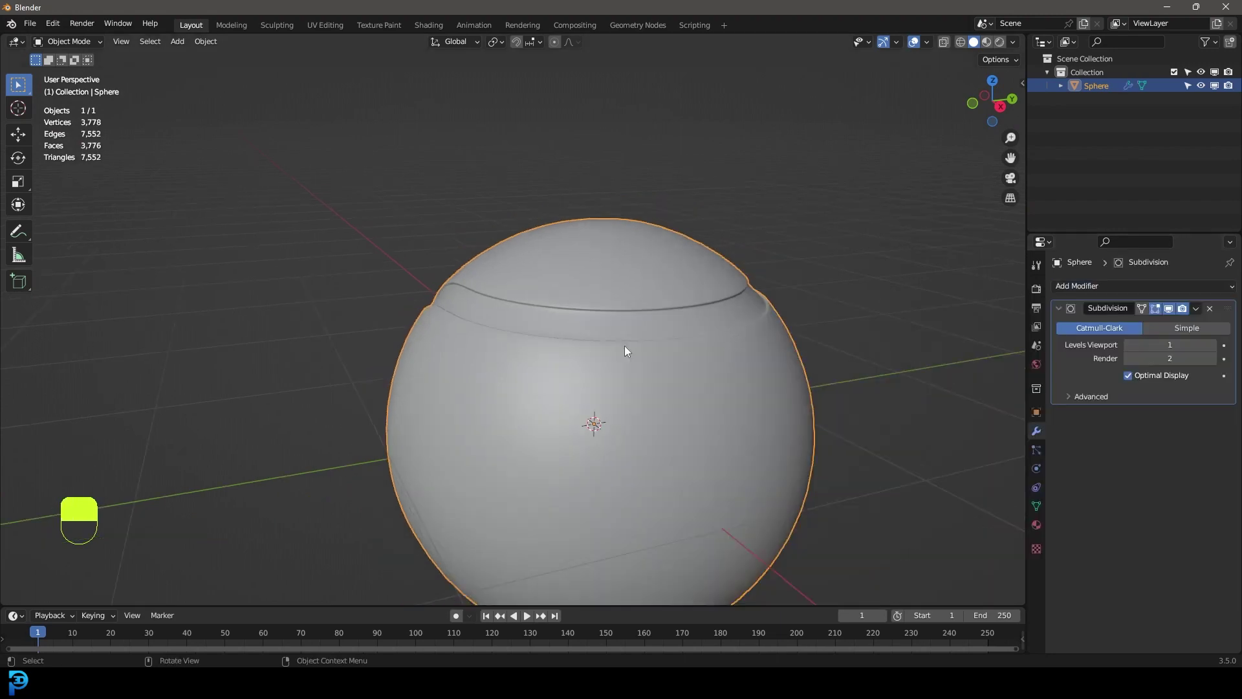
{"action": "scroll", "coordinate": [623, 345], "scroll_direction": "down", "scroll_amount": 5}
{"action": "middle_click_drag", "start_coordinate": [647, 327], "coordinate": [680, 307]}
{"action": "scroll", "coordinate": [679, 307], "scroll_direction": "up", "scroll_amount": 3}
{"action": "key", "text": "Tab"}
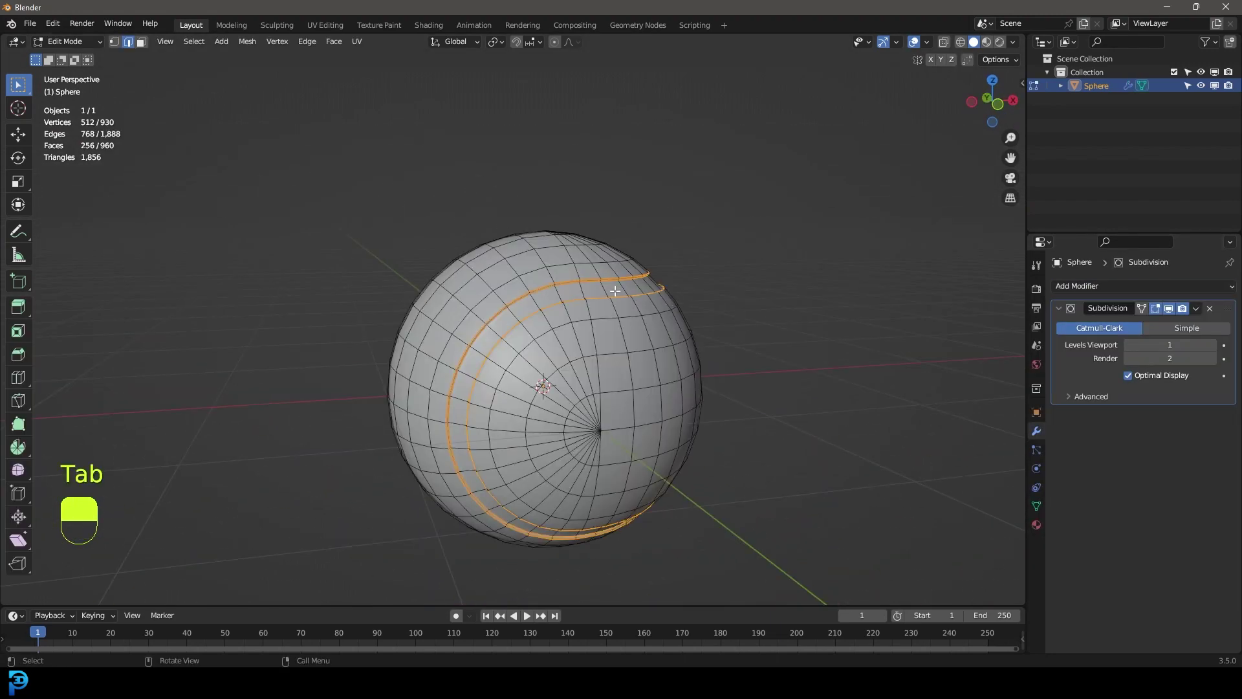
{"action": "scroll", "coordinate": [615, 291], "scroll_direction": "up", "scroll_amount": 5}
{"action": "scroll", "coordinate": [511, 278], "scroll_direction": "up", "scroll_amount": 3}
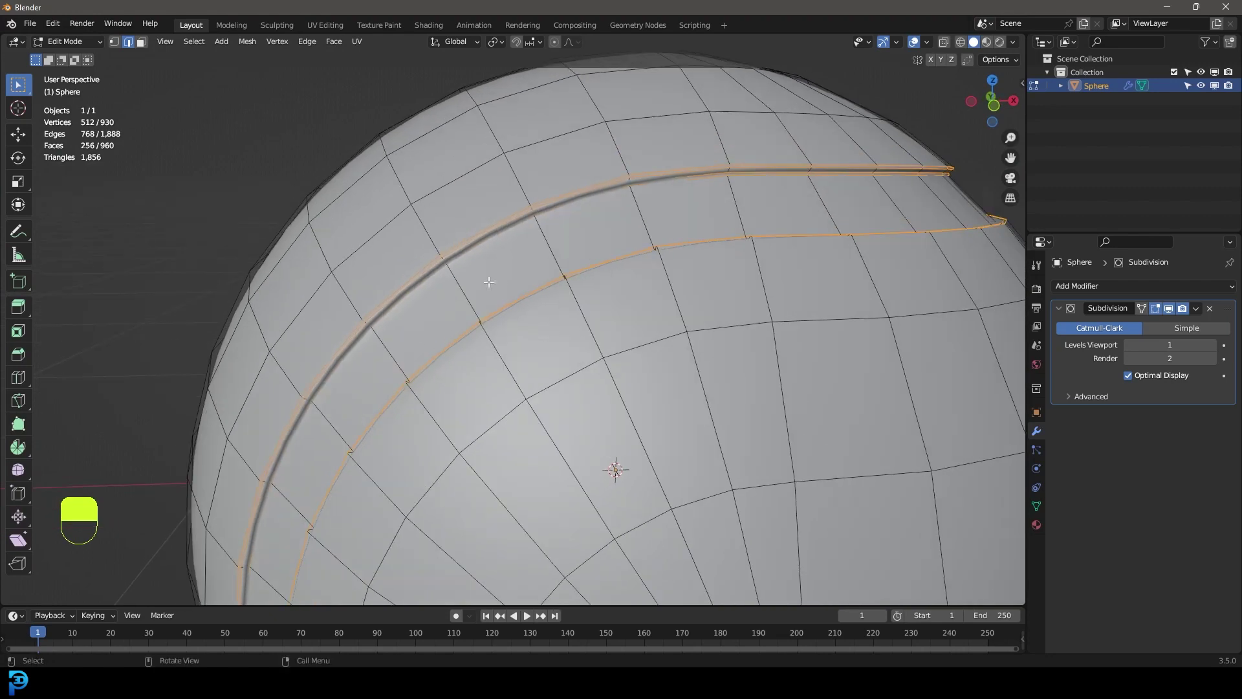
{"action": "middle_click_drag", "start_coordinate": [489, 282], "coordinate": [571, 293]}
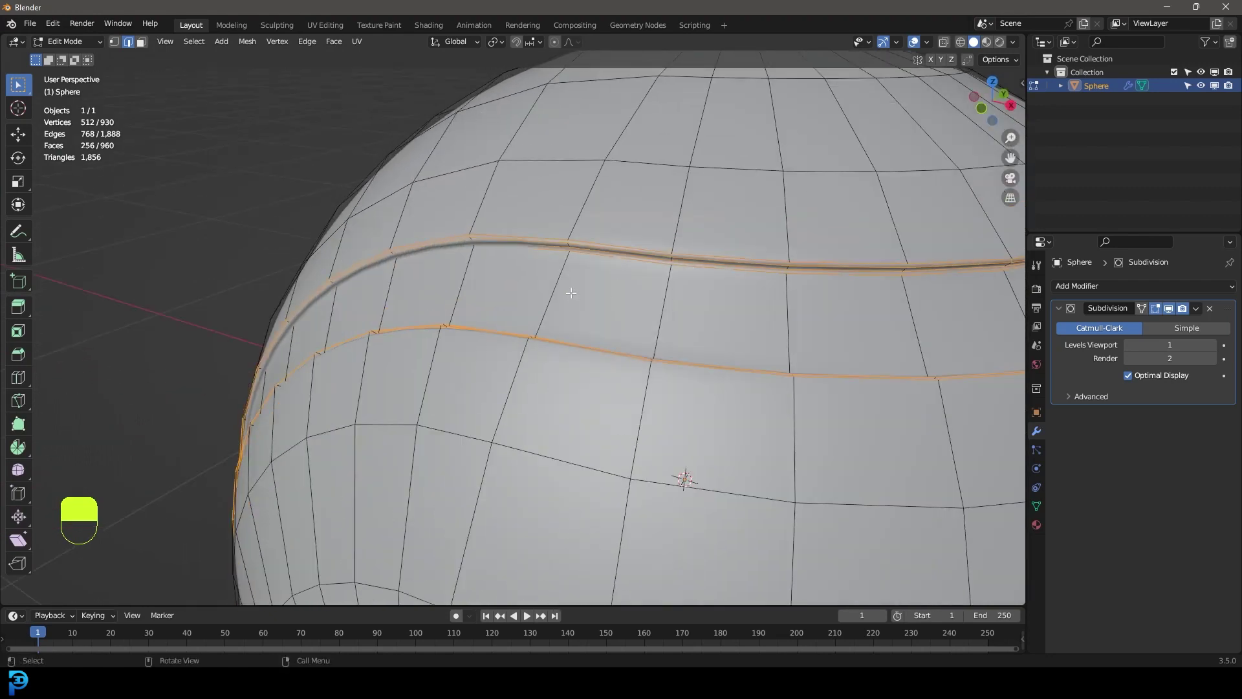
Add a centred edge loop along the middle of the seam band.
{"action": "key", "text": "ctrl+r"}
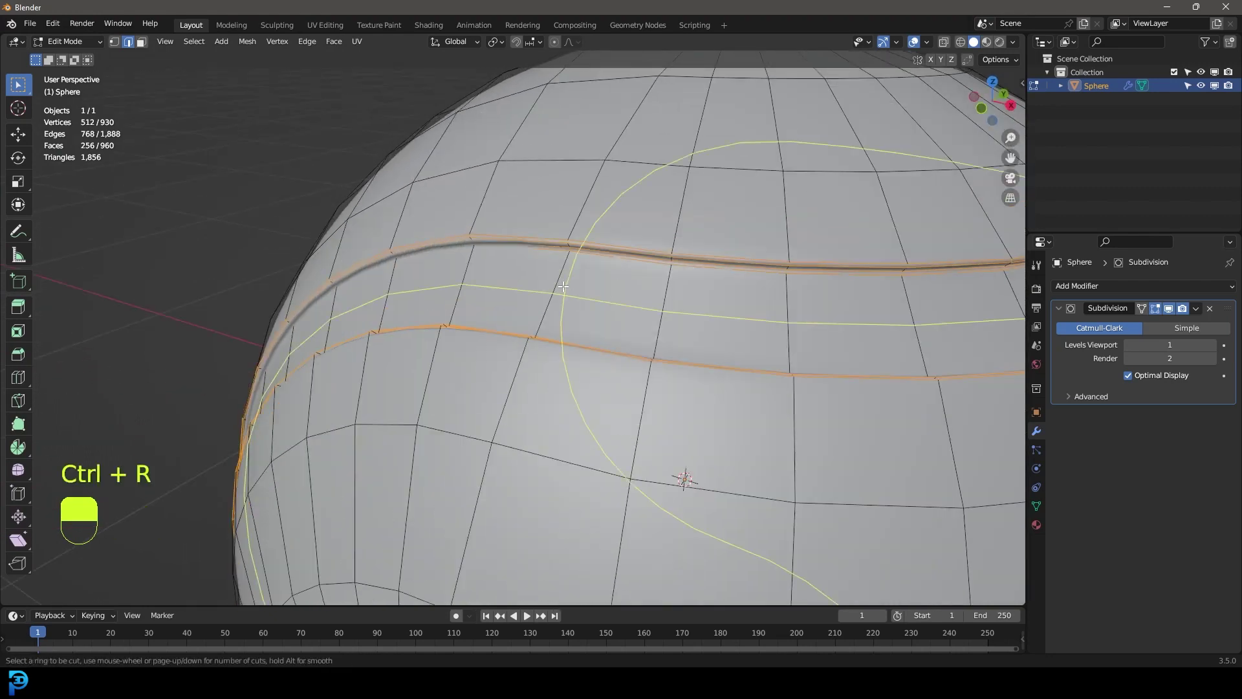
{"action": "left_click", "coordinate": [527, 289]}
{"action": "right_click", "coordinate": [527, 290]}
{"action": "scroll", "coordinate": [650, 337], "scroll_direction": "down", "scroll_amount": 6}
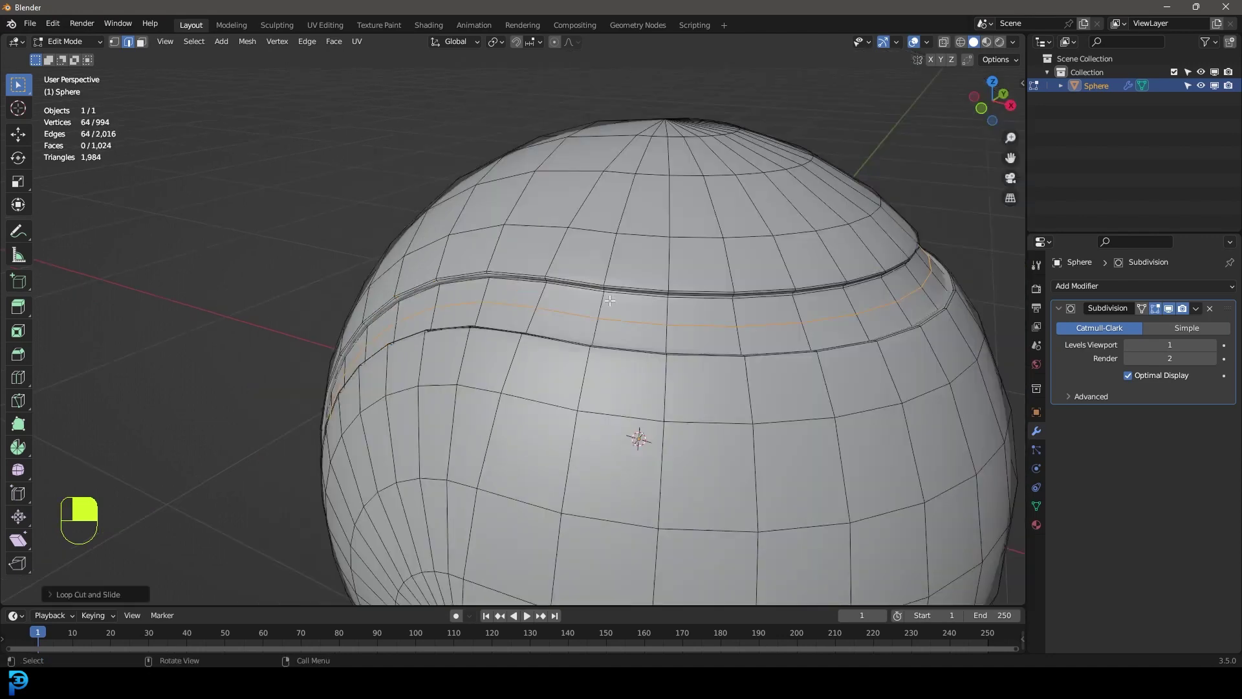
{"action": "scroll", "coordinate": [699, 339], "scroll_direction": "up", "scroll_amount": 3}
{"action": "middle_click_drag", "start_coordinate": [812, 405], "coordinate": [815, 407]}
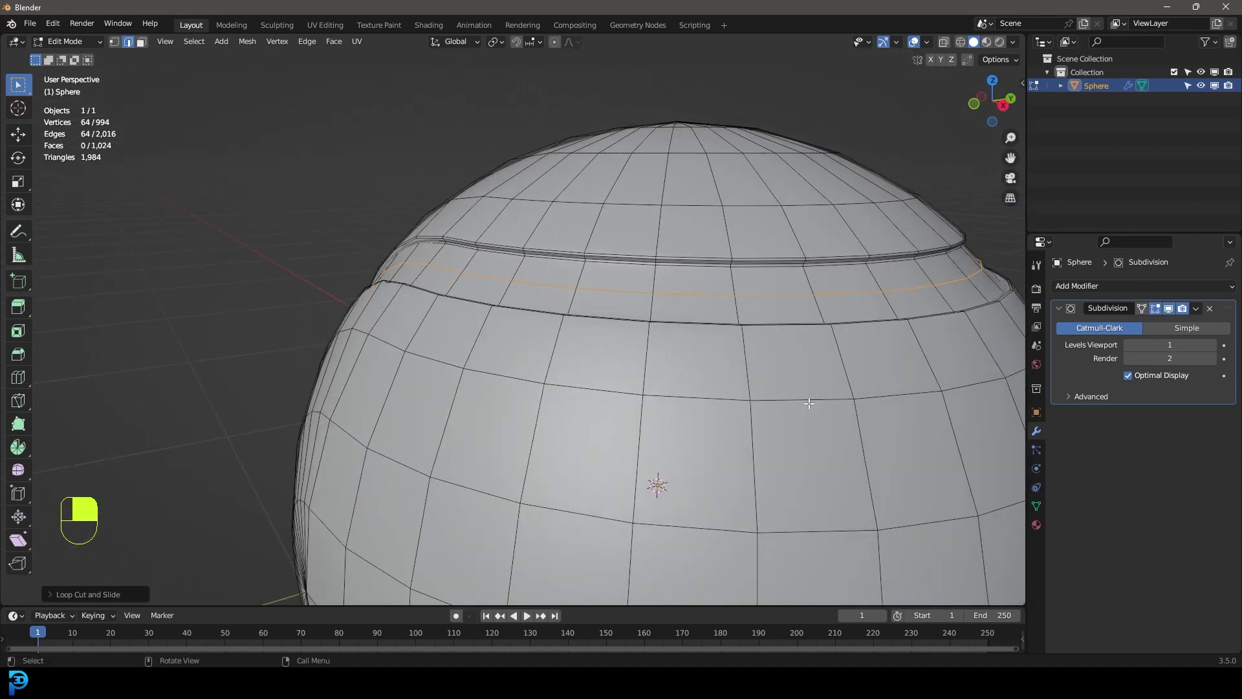
Push the new centre loop slightly outward with Shrink/Fatten.
{"action": "key", "text": "alt+s"}
{"action": "key", "text": "shift"}
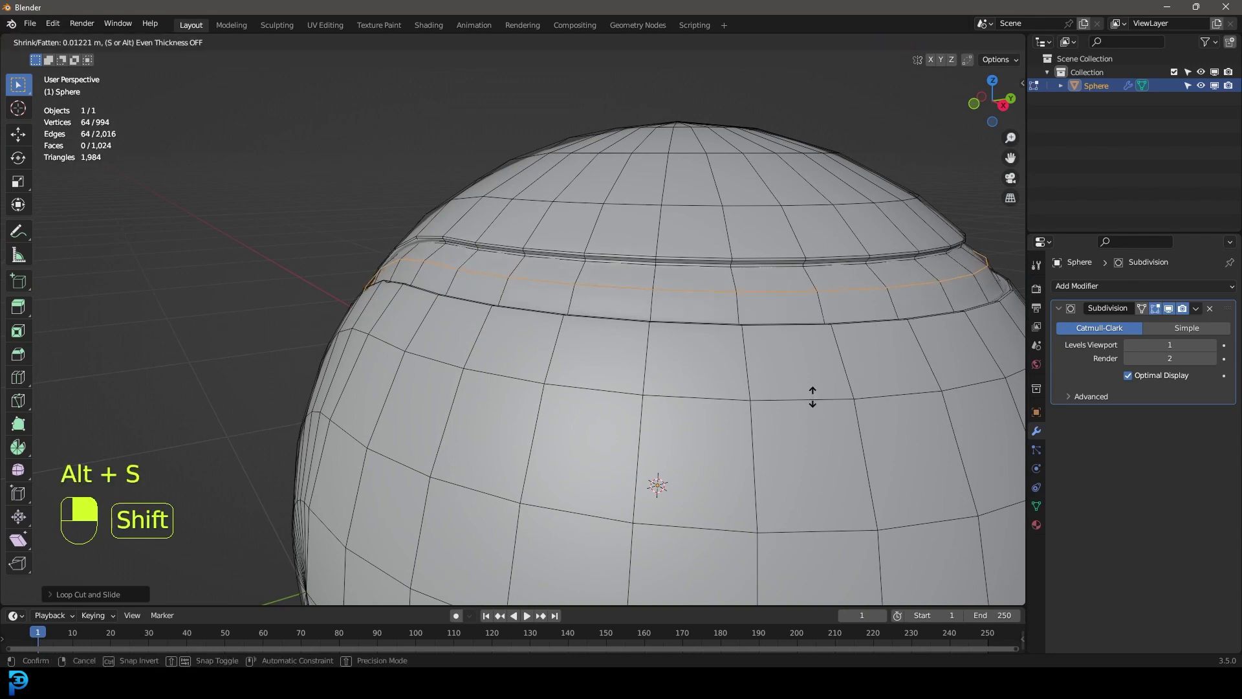
{"action": "left_click", "coordinate": [812, 396]}
{"action": "scroll", "coordinate": [813, 397], "scroll_direction": "down", "scroll_amount": 5}
{"action": "middle_click_drag", "start_coordinate": [813, 396], "coordinate": [726, 376]}
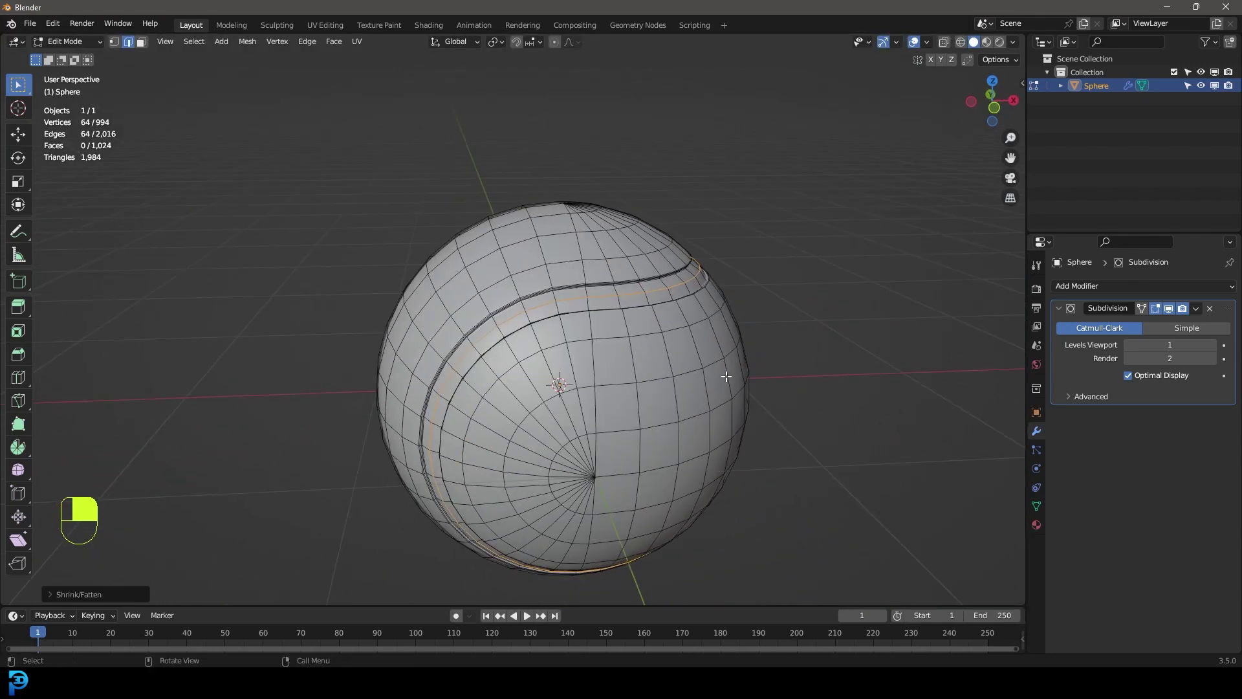
{"action": "scroll", "coordinate": [726, 376], "scroll_direction": "up", "scroll_amount": 6}
Cut a supporting loop beside the seam groove and slide it against the groove.
{"action": "middle_click_drag", "start_coordinate": [569, 421], "coordinate": [556, 405]}
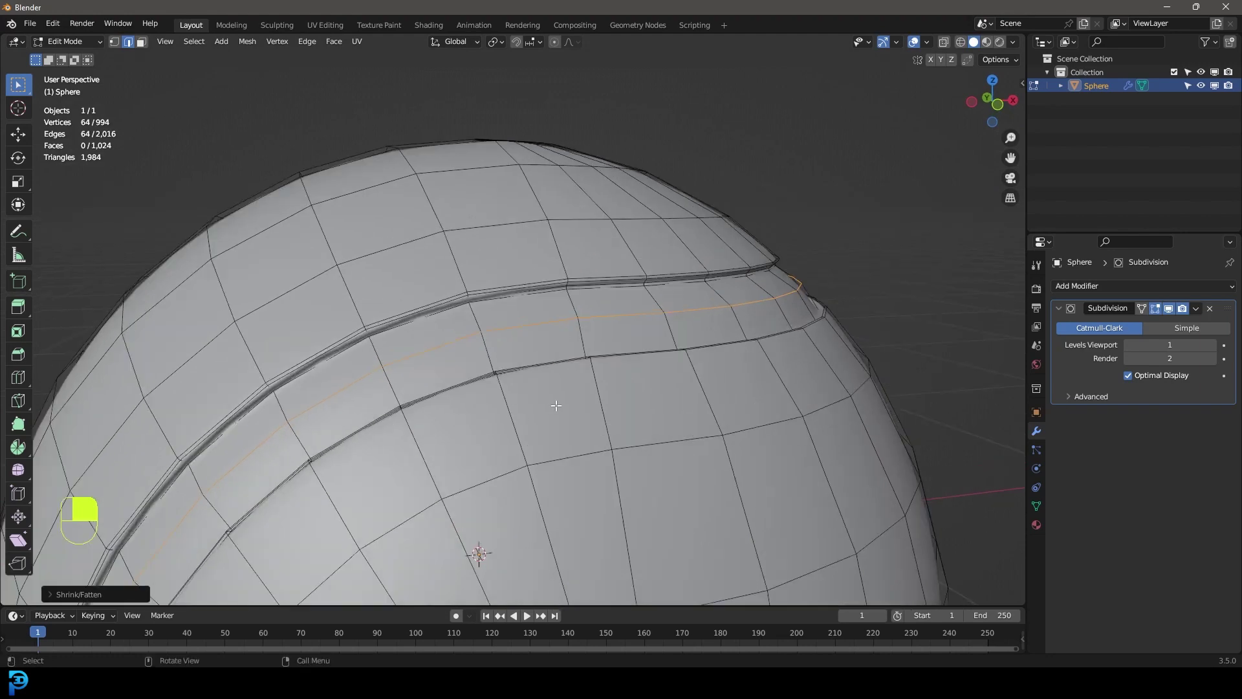
{"action": "key", "text": "ctrl+r"}
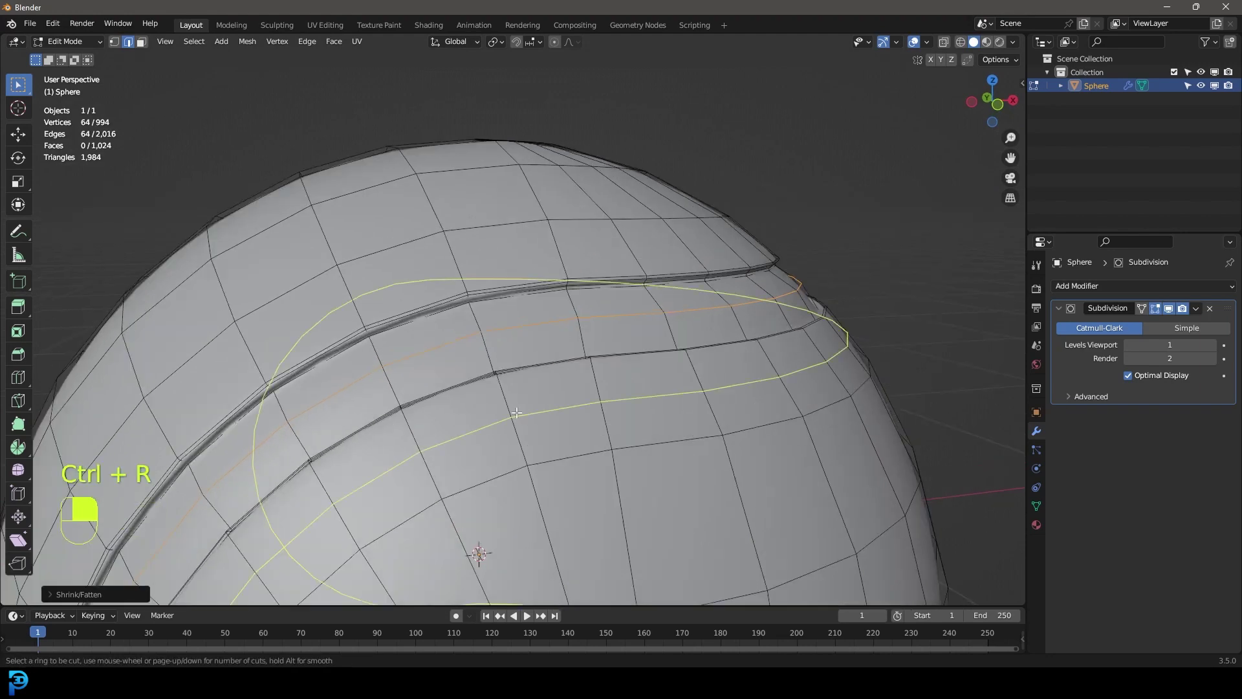
{"action": "left_click", "coordinate": [516, 413]}
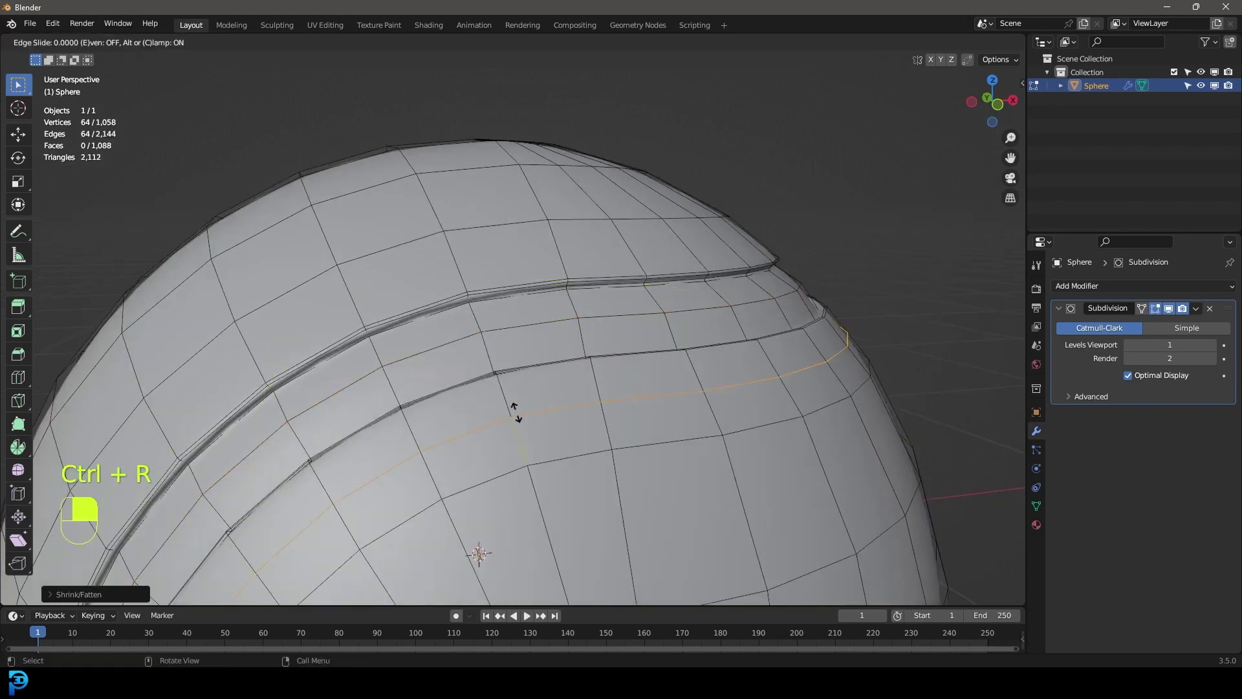
{"action": "left_click", "coordinate": [517, 372]}
Add a second supporting loop on the groove's other side, slid toward it.
{"action": "middle_click_drag", "start_coordinate": [382, 237], "coordinate": [491, 309]}
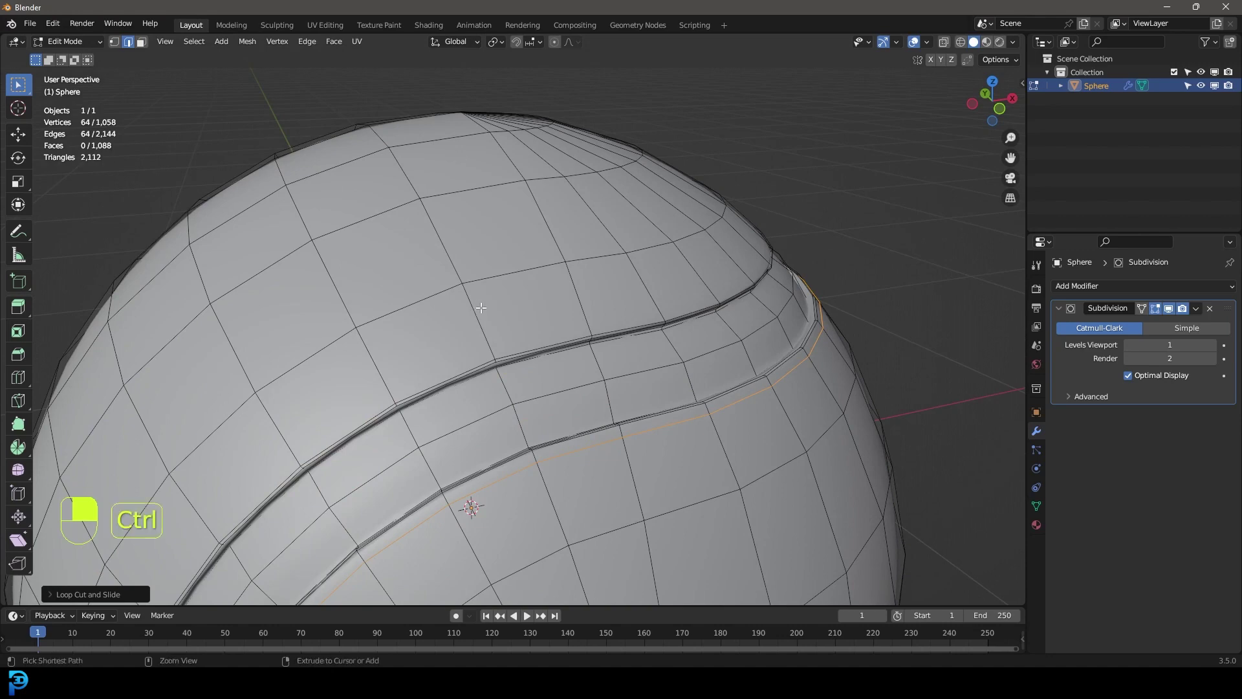
{"action": "key", "text": "ctrl+r"}
{"action": "left_click", "coordinate": [477, 308]}
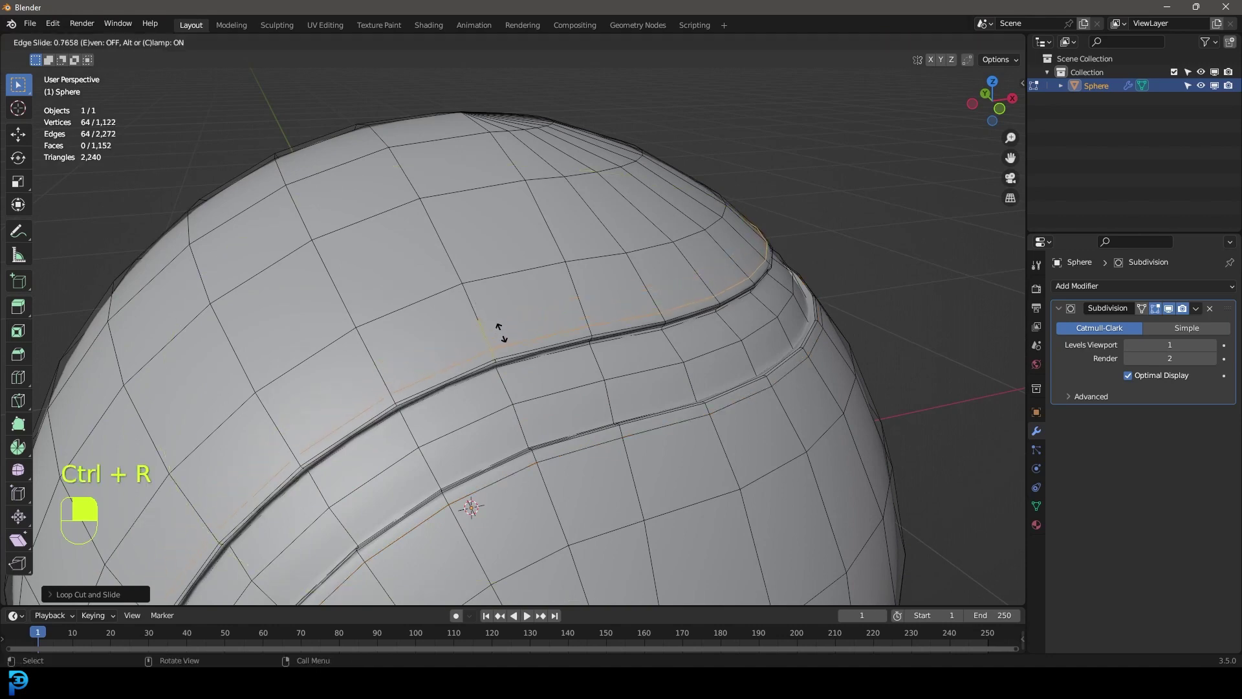
{"action": "left_click", "coordinate": [502, 336]}
{"action": "scroll", "coordinate": [502, 336], "scroll_direction": "down", "scroll_amount": 5}
{"action": "middle_click_drag", "start_coordinate": [635, 360], "coordinate": [594, 343]}
Check the smoothed groove in Object Mode, then return to Edit Mode.
{"action": "key", "text": "Tab"}
{"action": "scroll", "coordinate": [713, 359], "scroll_direction": "up", "scroll_amount": 2}
{"action": "middle_click_drag", "start_coordinate": [712, 359], "coordinate": [609, 312]}
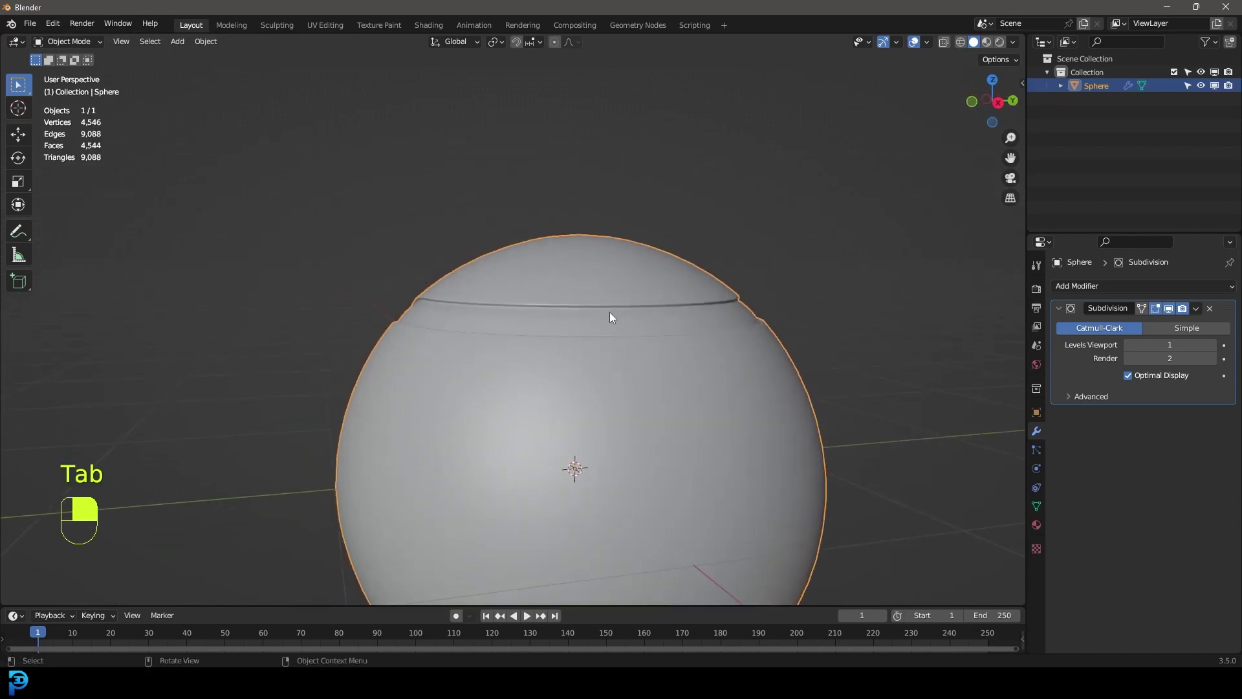
{"action": "middle_click_drag", "start_coordinate": [506, 321], "coordinate": [490, 350]}
{"action": "scroll", "coordinate": [479, 344], "scroll_direction": "up", "scroll_amount": 3}
{"action": "key", "text": "Tab"}
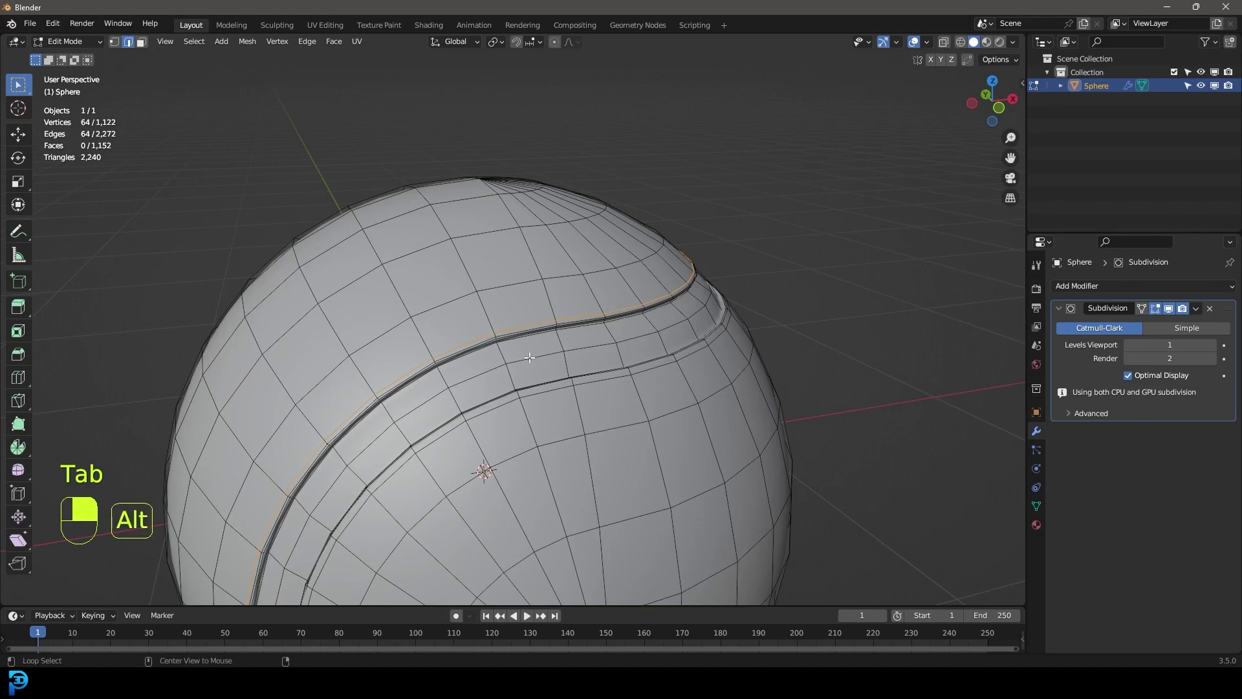
Select only the seam edge loop and grow it twice into a band of faces.
{"action": "key", "text": "alt+a"}
{"action": "scroll", "coordinate": [562, 375], "scroll_direction": "up", "scroll_amount": 5}
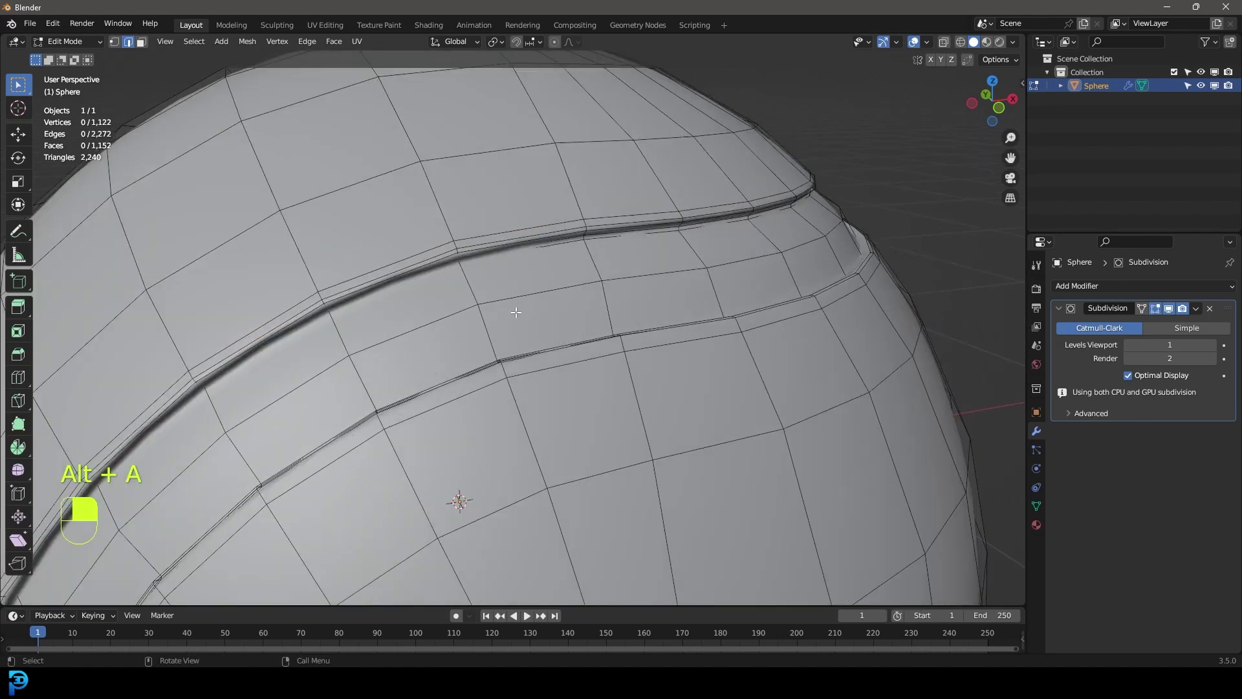
{"action": "left_click", "coordinate": [518, 295], "text": "alt+shift"}
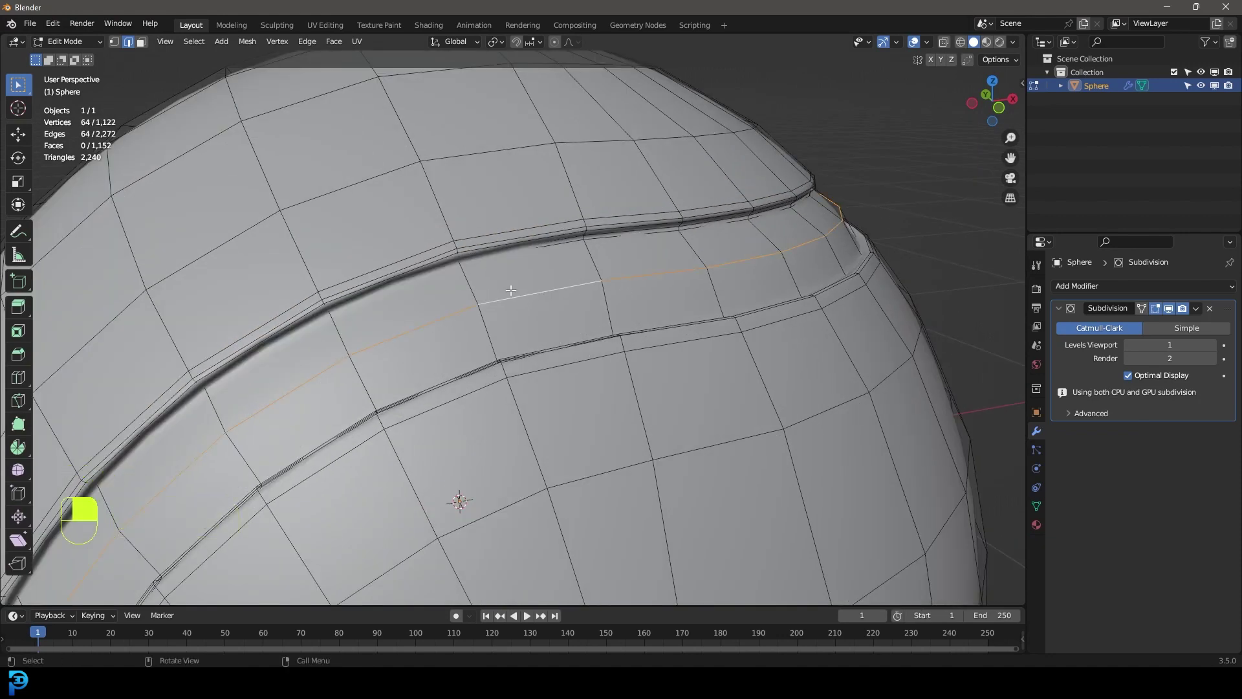
{"action": "scroll", "coordinate": [513, 295], "scroll_direction": "down", "scroll_amount": 4}
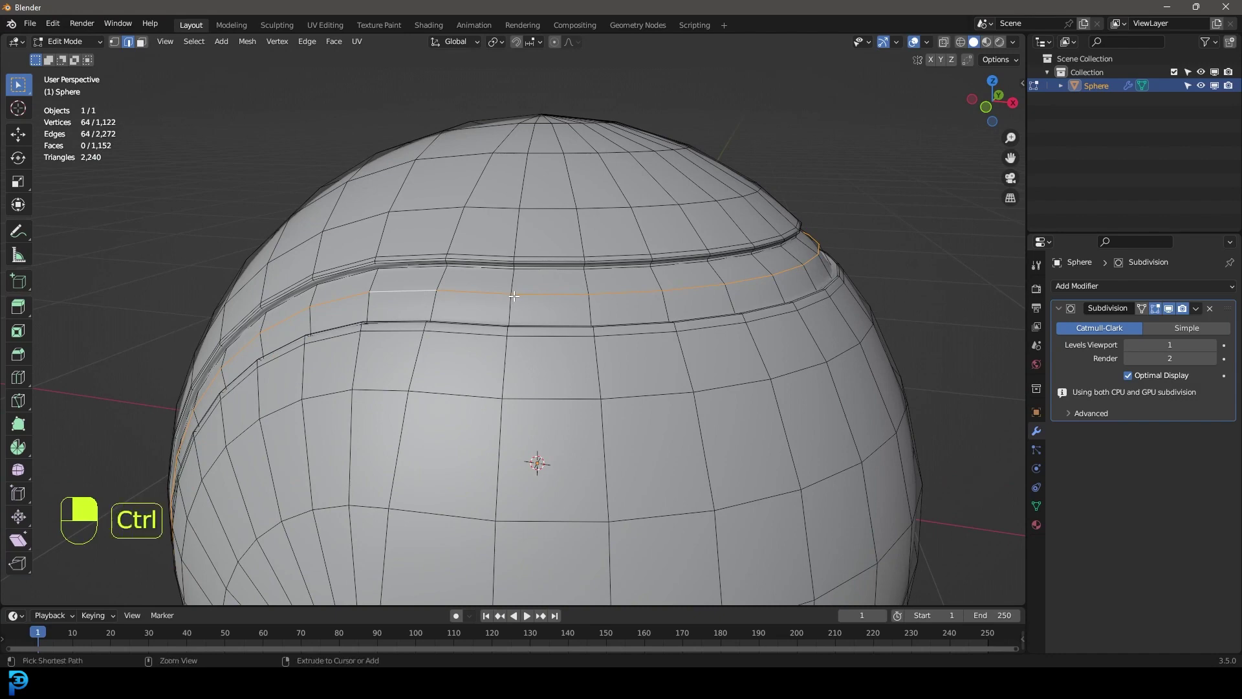
{"action": "key", "text": "ctrl+KP_Add"}
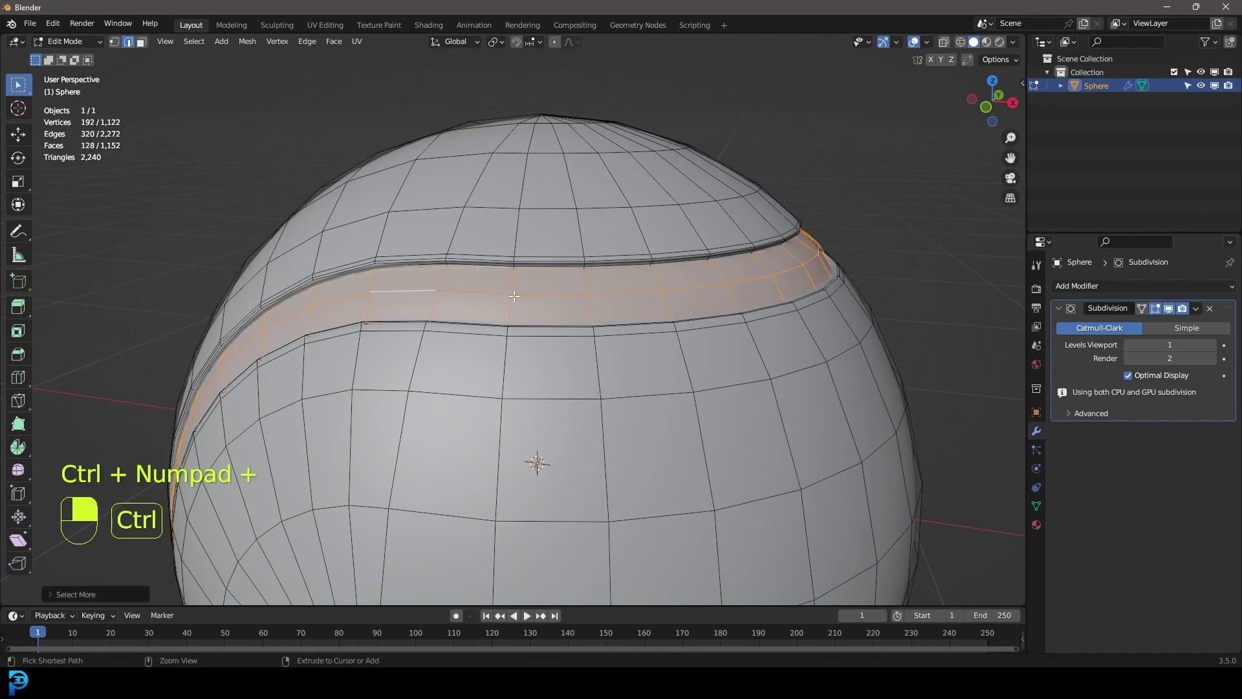
{"action": "key", "text": "ctrl+KP_Add"}
{"action": "scroll", "coordinate": [565, 301], "scroll_direction": "down", "scroll_amount": 3}
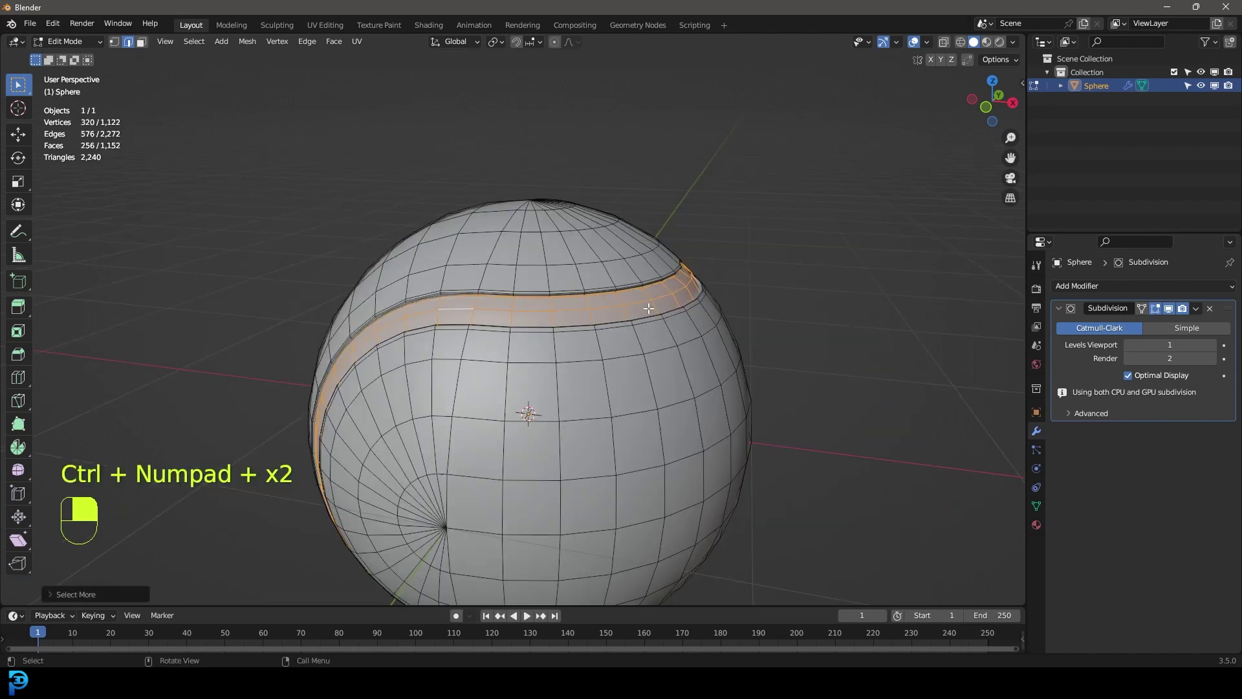
In vertex mode, invert the selection to everything except the seam band.
{"action": "left_click", "coordinate": [113, 42]}
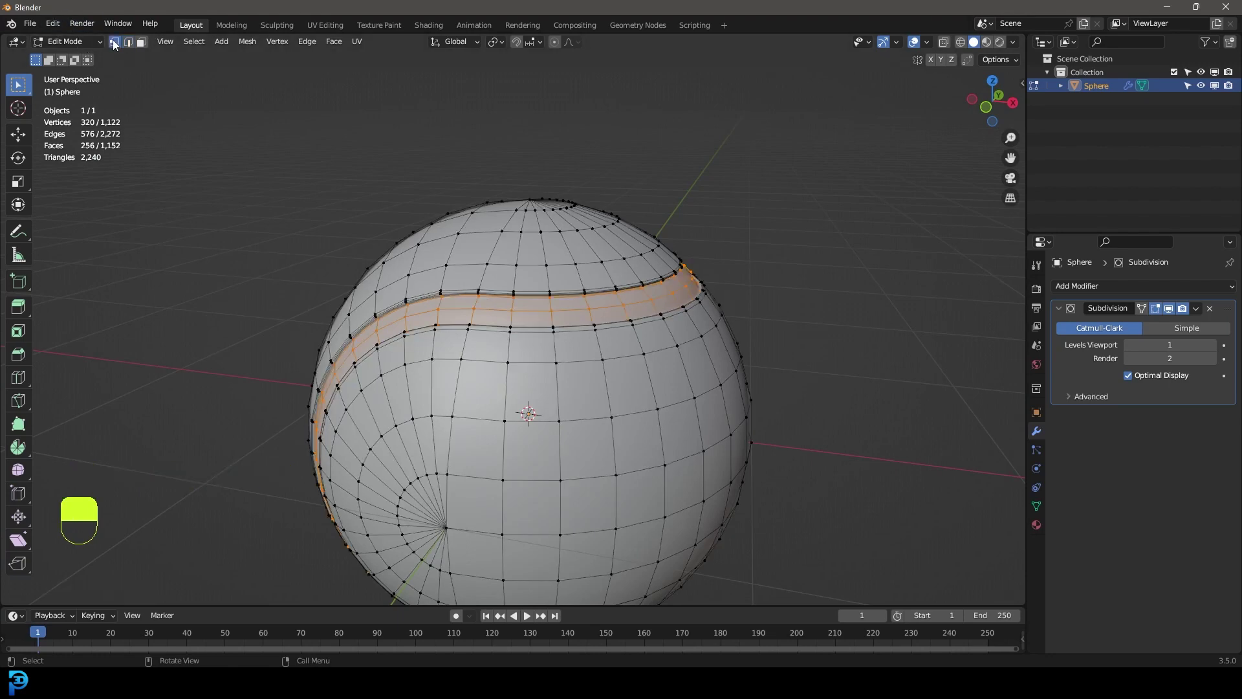
{"action": "middle_click_drag", "start_coordinate": [363, 313], "coordinate": [534, 319]}
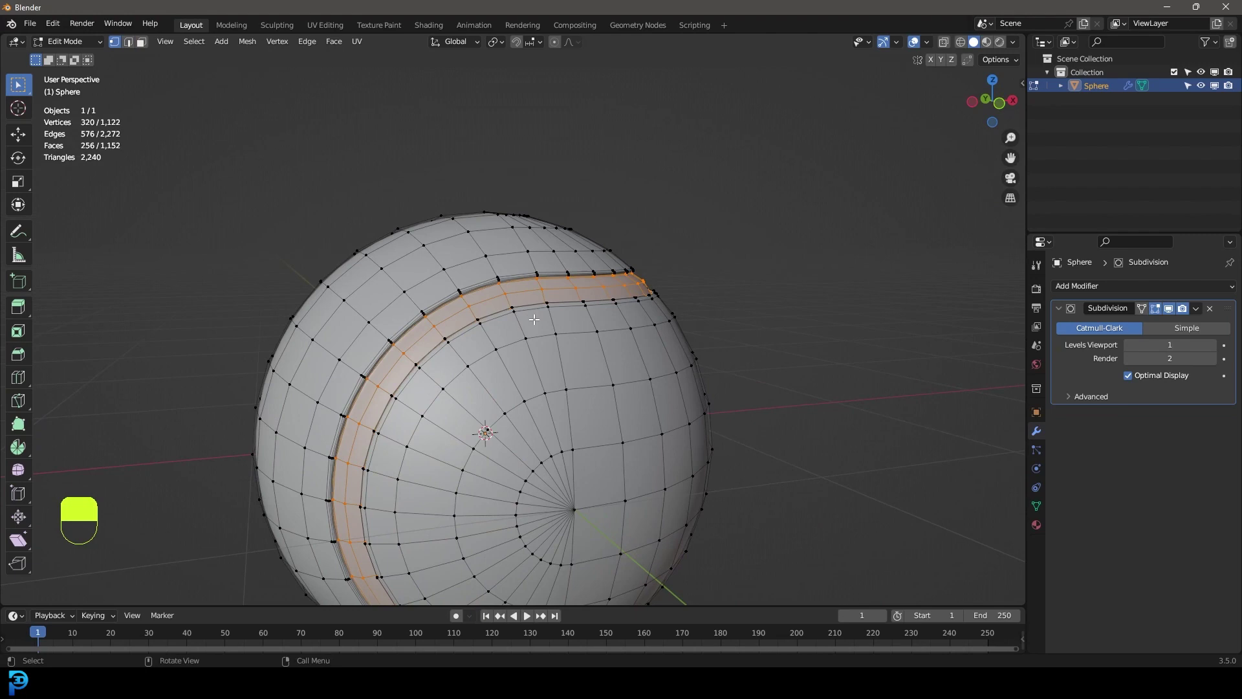
{"action": "key", "text": "ctrl+i"}
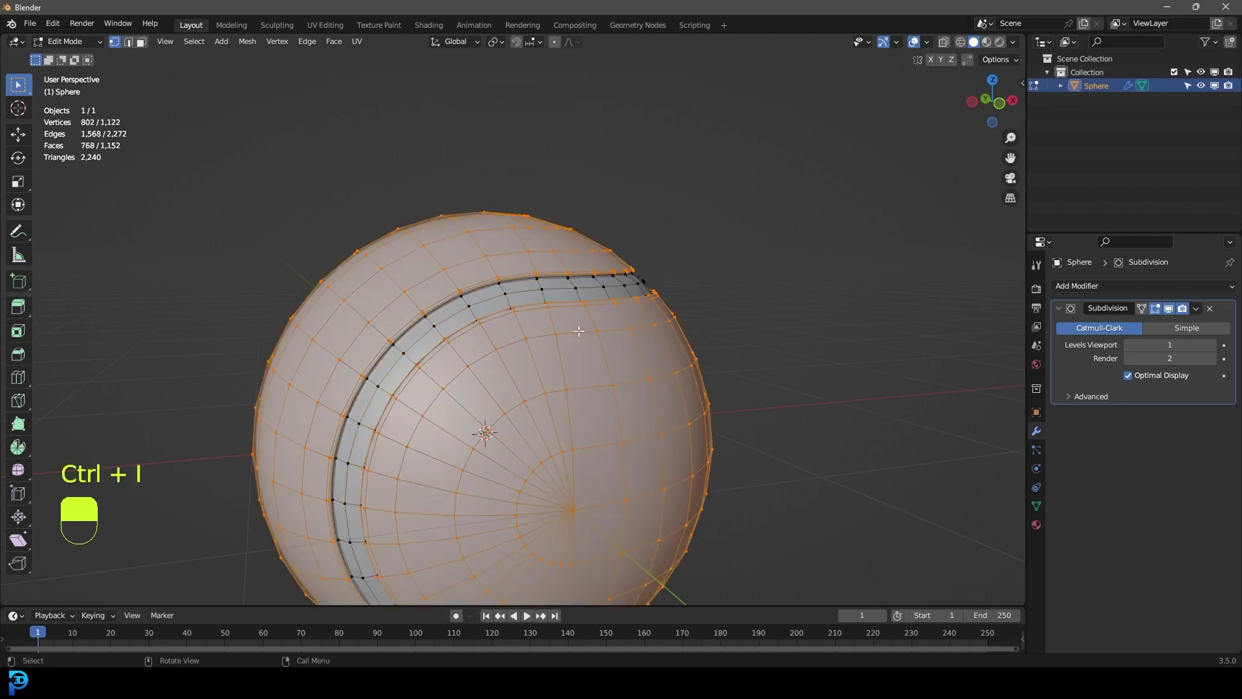
{"action": "scroll", "coordinate": [578, 331], "scroll_direction": "down", "scroll_amount": 3}
{"action": "key", "text": "g"}
{"action": "right_click", "coordinate": [641, 333]}
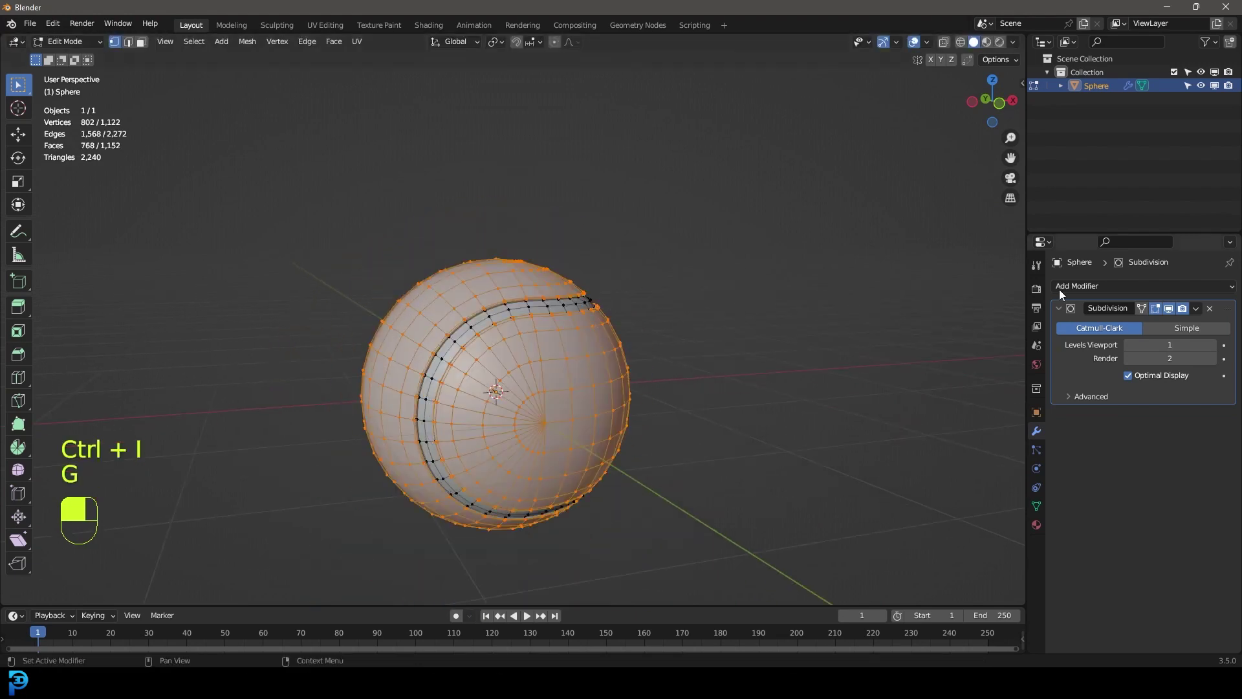
Assign the selected non-seam vertices to a new 'fuzz' vertex group and verify it.
{"action": "left_click", "coordinate": [1036, 506]}
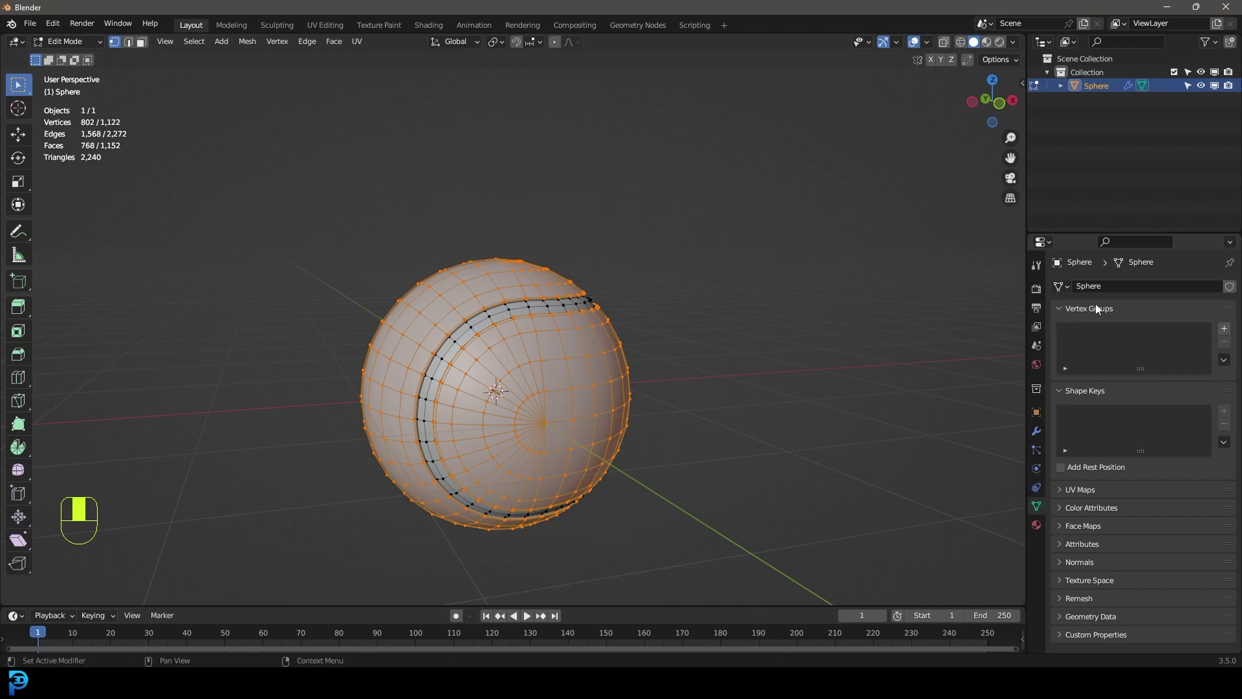
{"action": "left_click", "coordinate": [1225, 330]}
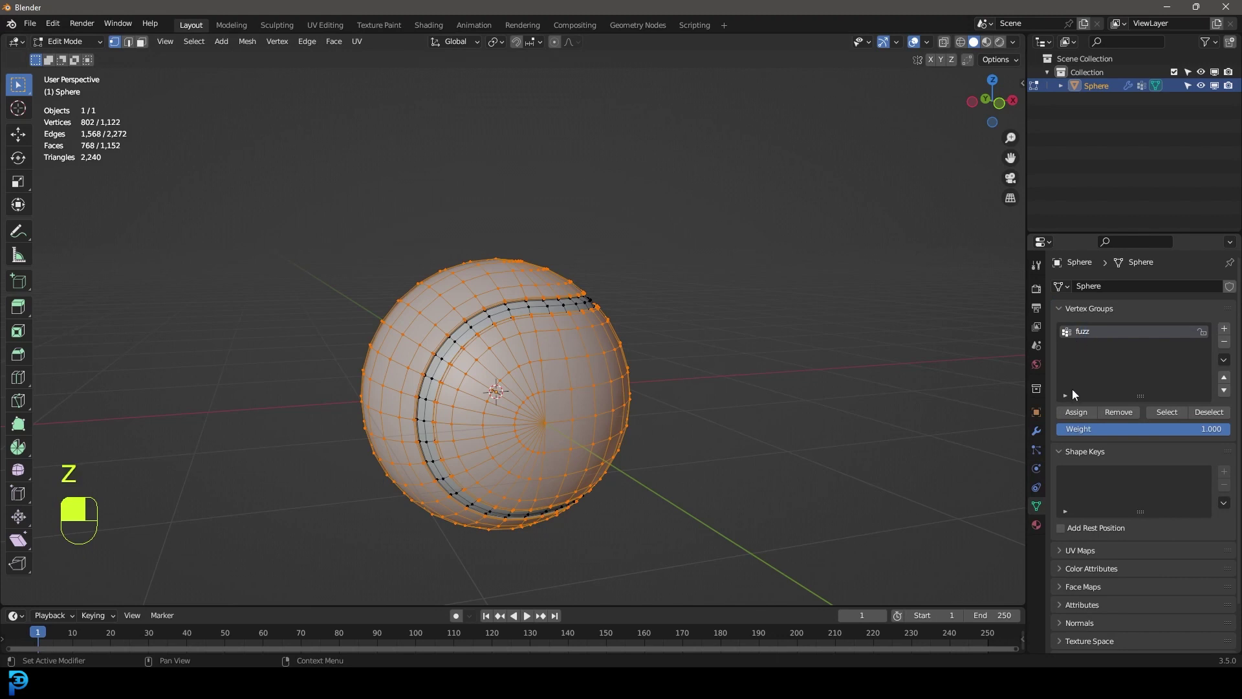
{"action": "key", "text": "alt+a"}
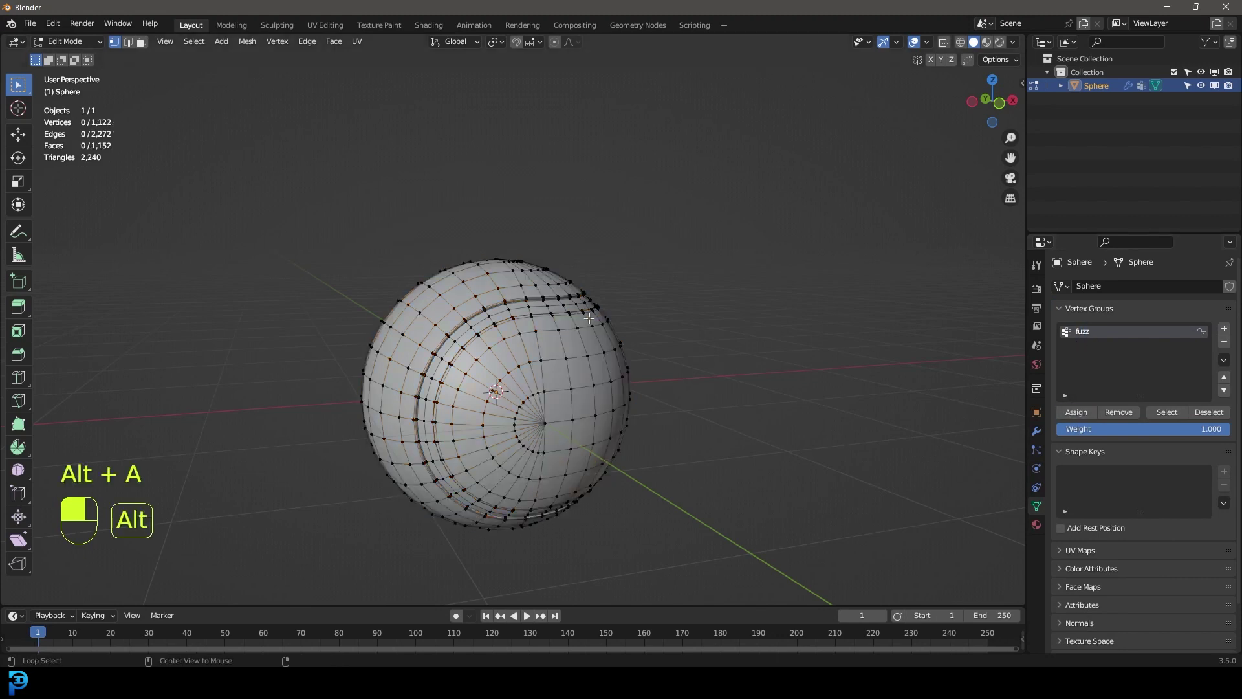
{"action": "left_click", "coordinate": [1166, 413]}
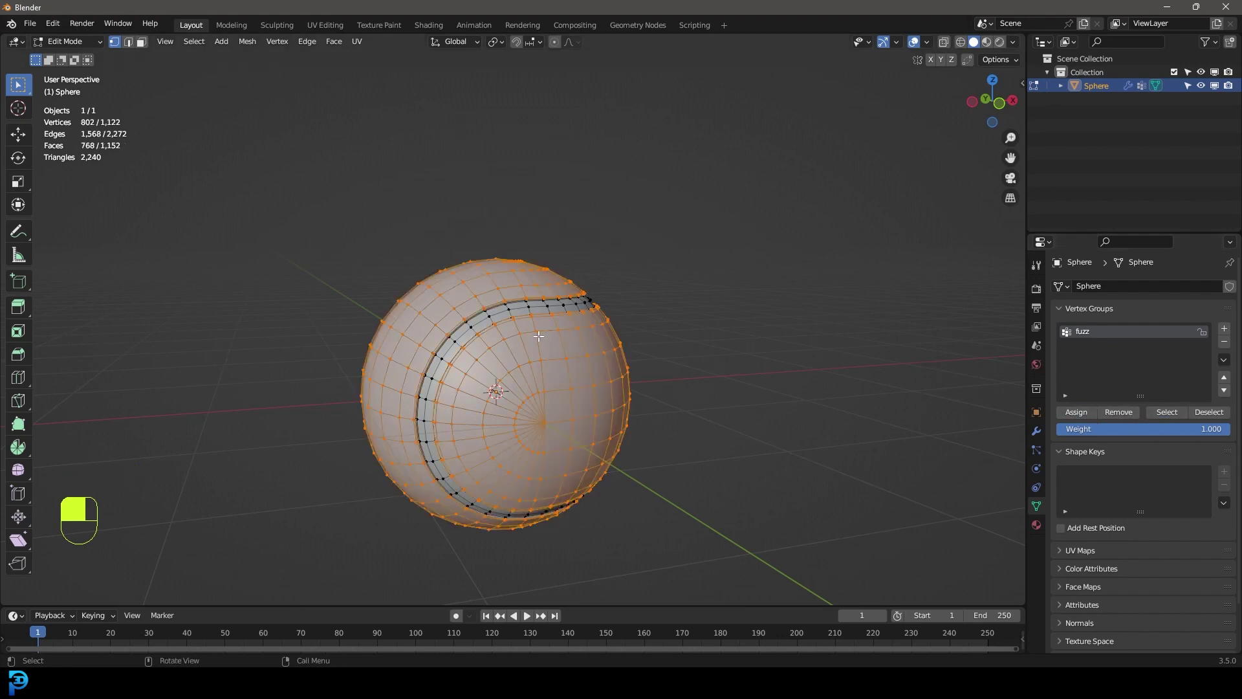
{"action": "middle_click_drag", "start_coordinate": [539, 335], "coordinate": [505, 318]}
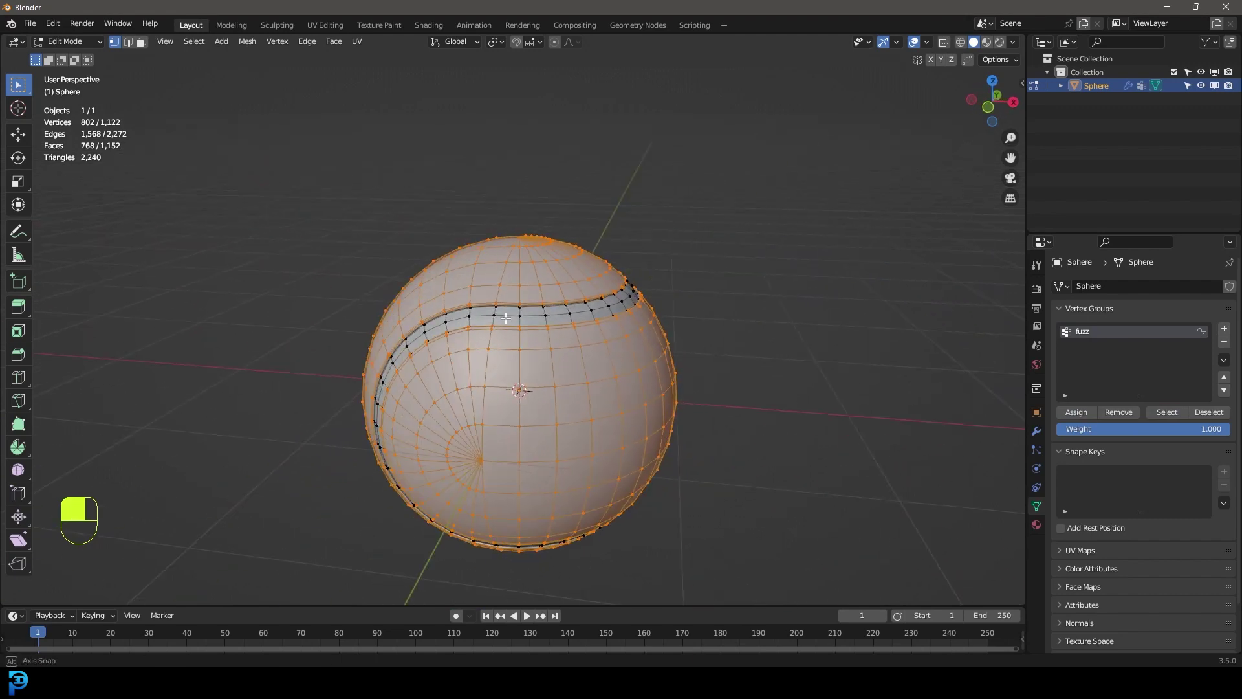
{"action": "key", "text": "Tab"}
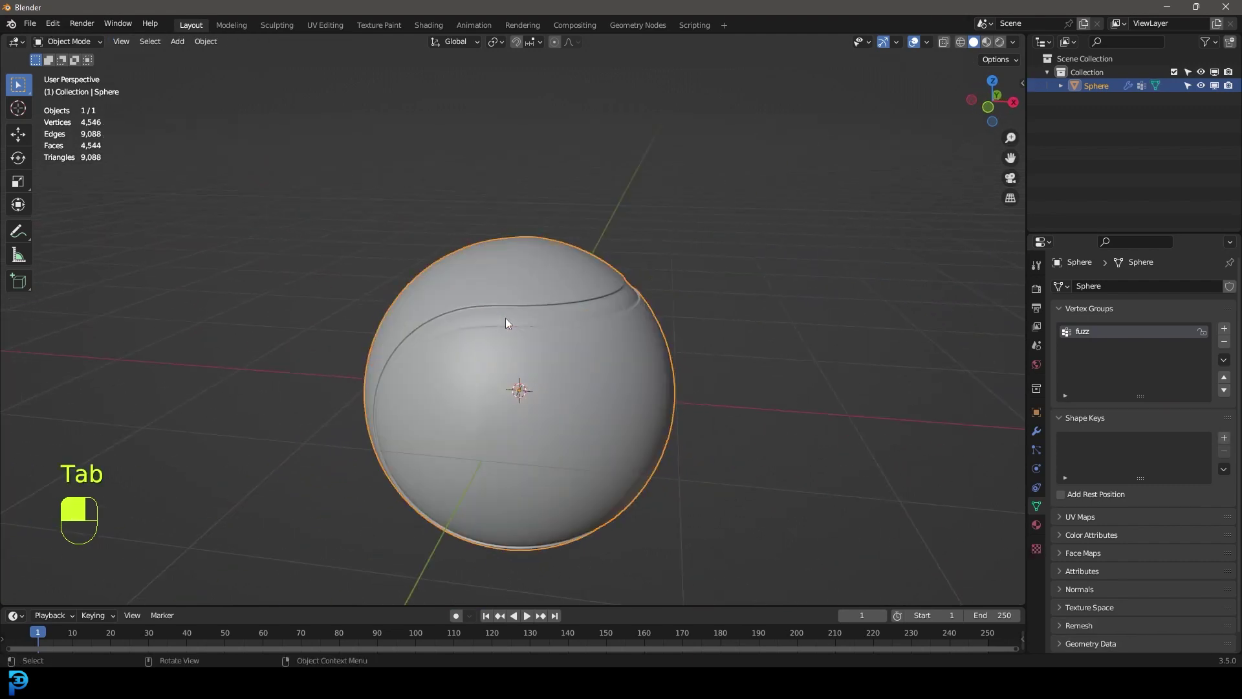
Add a Hair particle system to the ball with 0.05 m hair length.
{"action": "left_click", "coordinate": [1037, 451]}
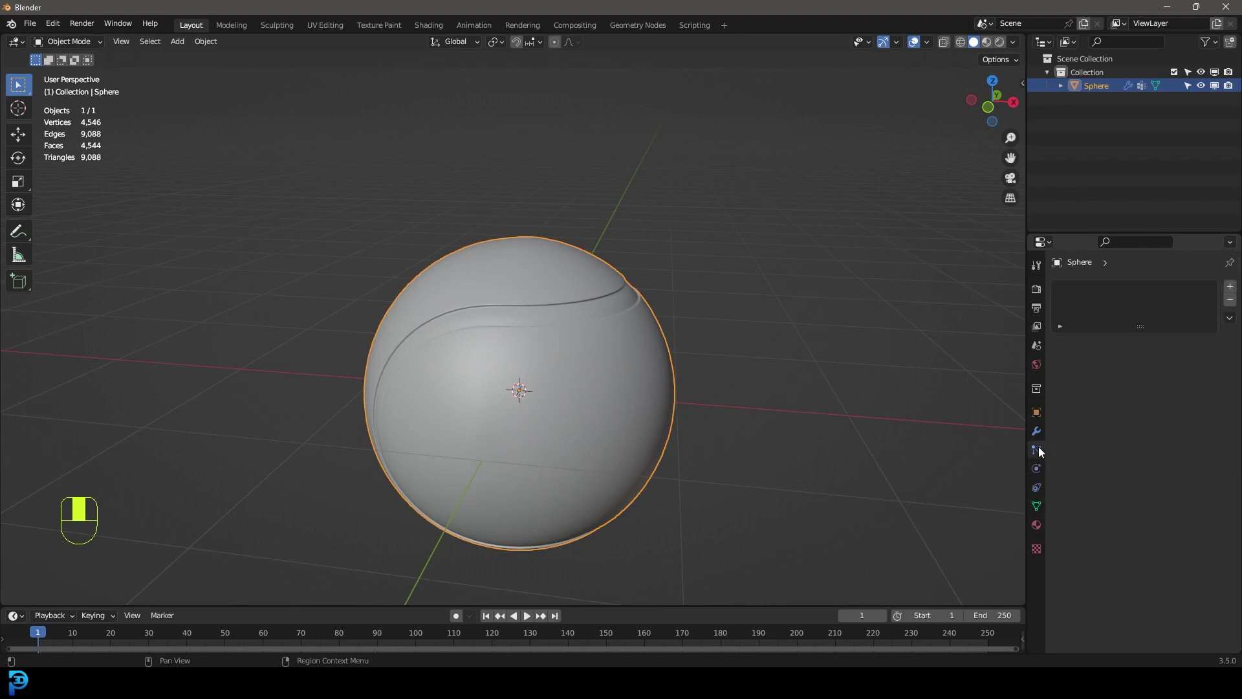
{"action": "left_click", "coordinate": [1230, 286]}
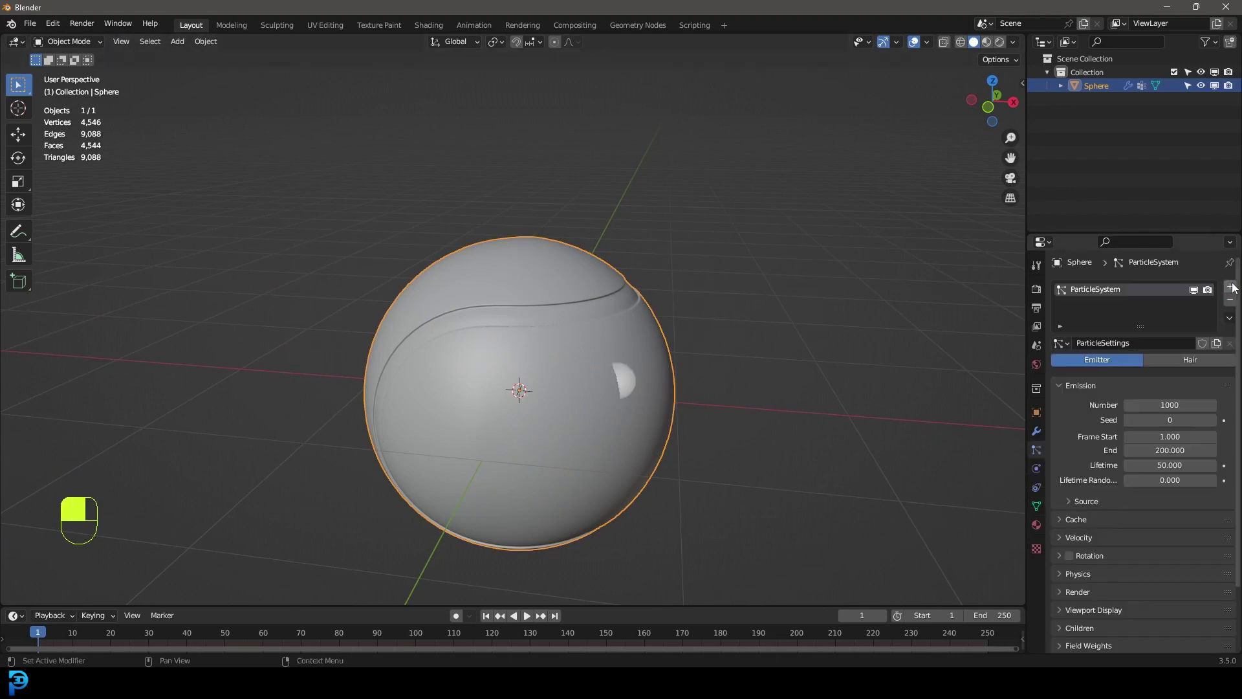
{"action": "left_click", "coordinate": [1189, 360]}
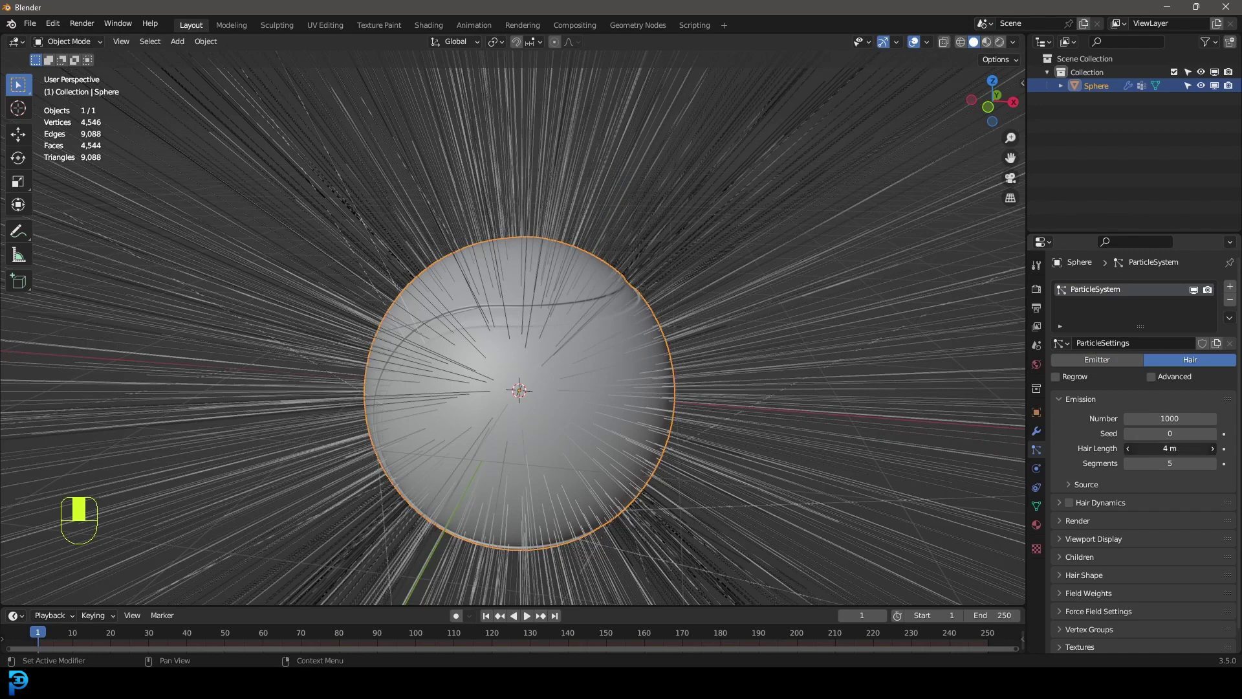
{"action": "left_click_drag", "start_coordinate": [1169, 448], "coordinate": [1129, 448]}
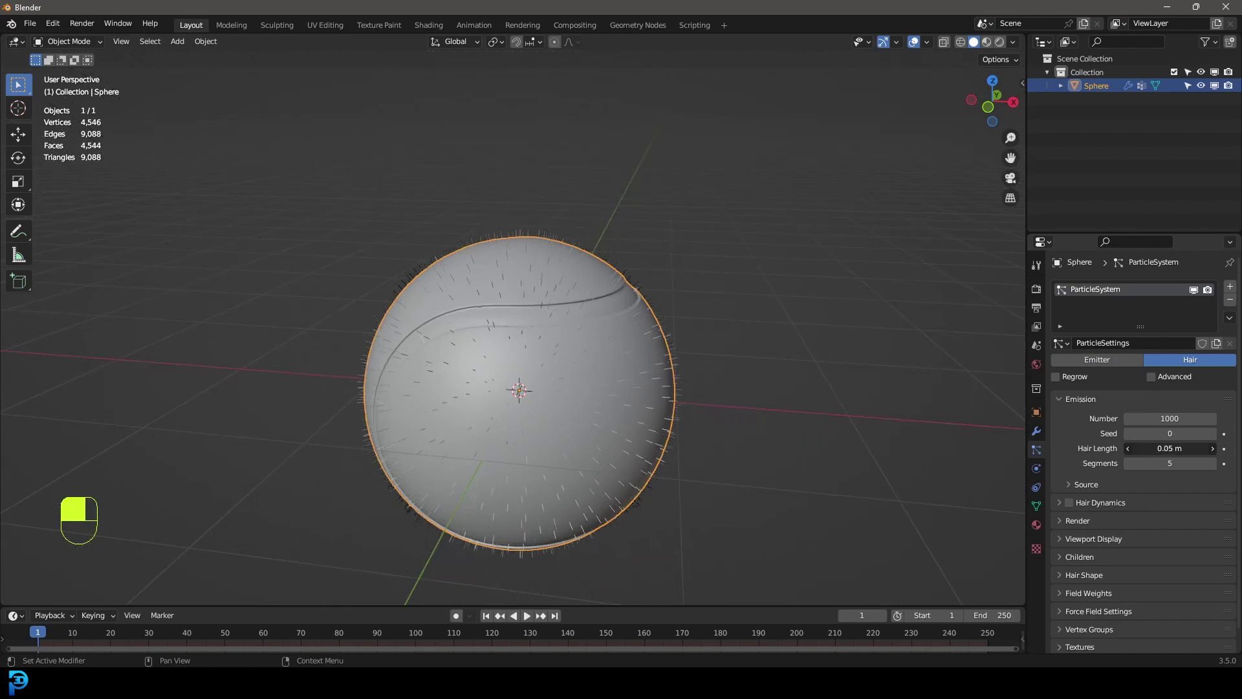
{"action": "left_click_drag", "start_coordinate": [1129, 448], "coordinate": [1134, 449]}
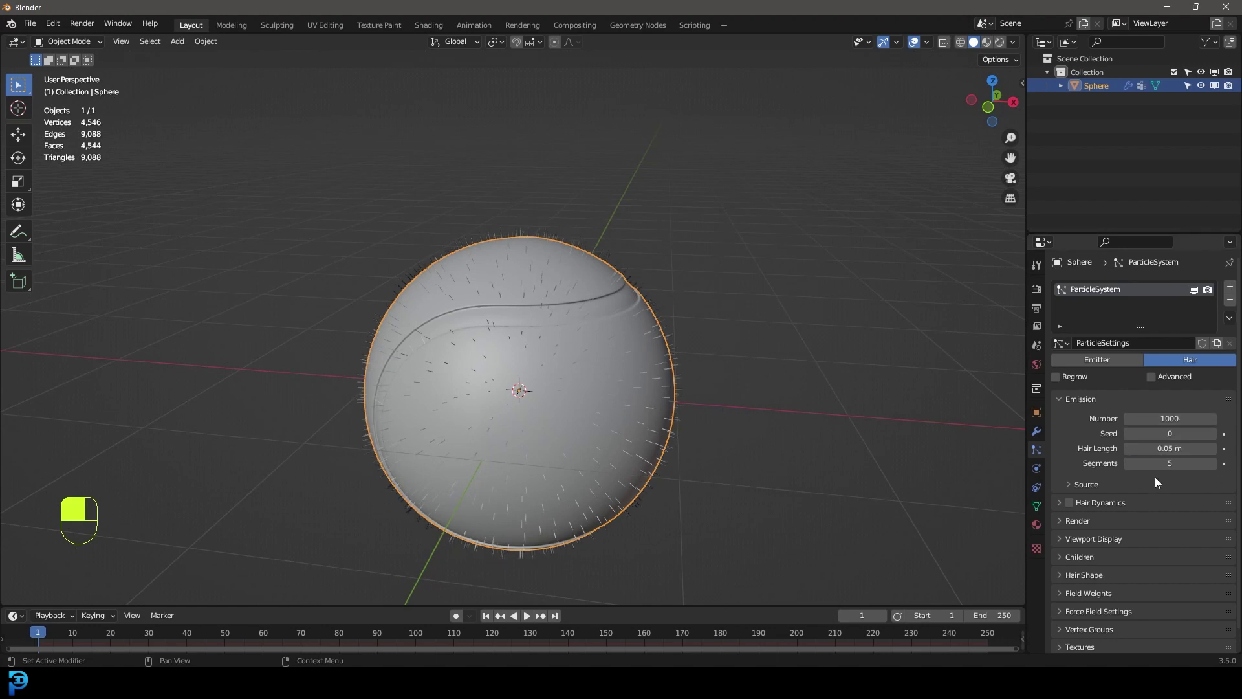
{"action": "middle_click_drag", "start_coordinate": [601, 327], "coordinate": [561, 325]}
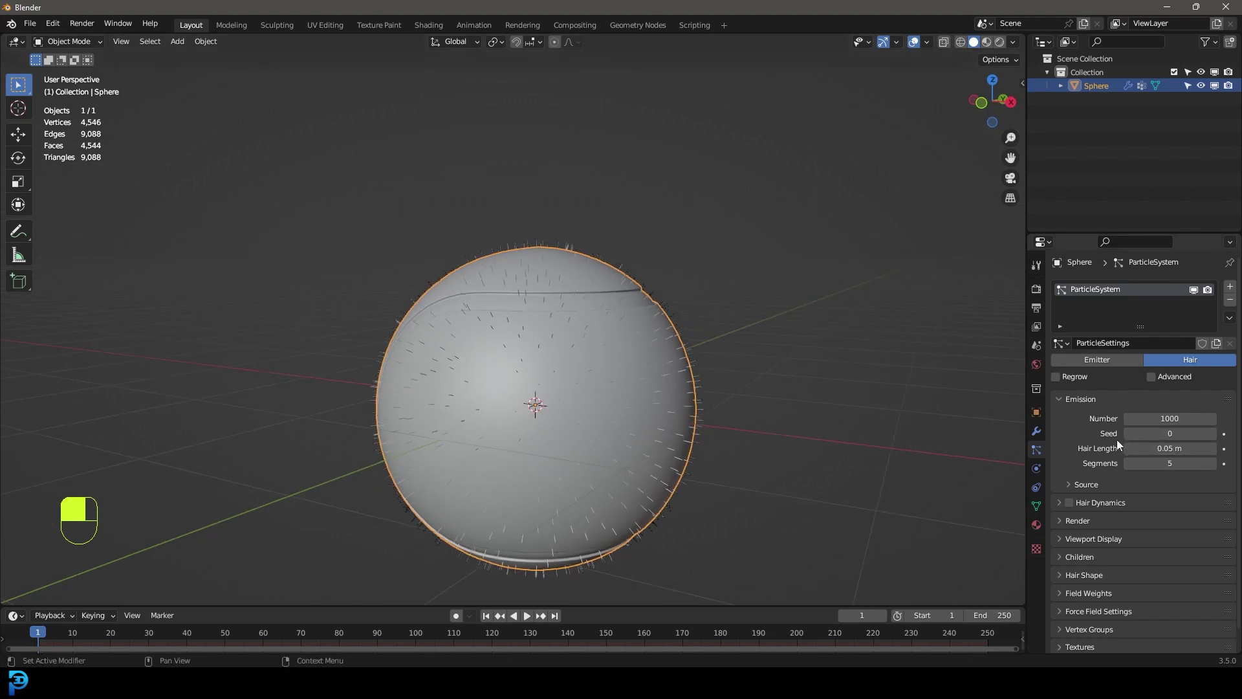
Adjust the hair's viewport strand steps and enable Interpolated children.
{"action": "scroll", "coordinate": [1117, 443], "scroll_direction": "down", "scroll_amount": 1}
{"action": "left_click", "coordinate": [1068, 519]}
{"action": "scroll", "coordinate": [1100, 526], "scroll_direction": "down", "scroll_amount": 3}
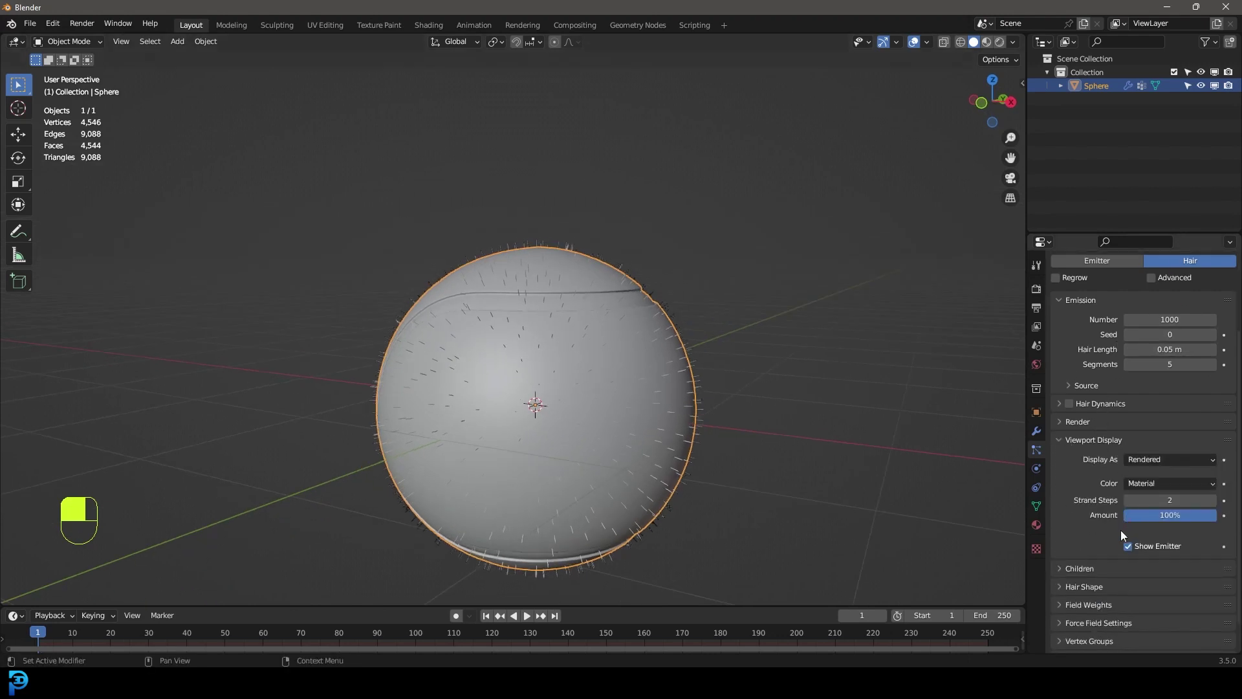
{"action": "left_click", "coordinate": [1174, 500]}
{"action": "key", "text": "Return"}
{"action": "left_click", "coordinate": [1064, 568]}
{"action": "scroll", "coordinate": [1156, 547], "scroll_direction": "down", "scroll_amount": 2}
{"action": "left_click", "coordinate": [1202, 530]}
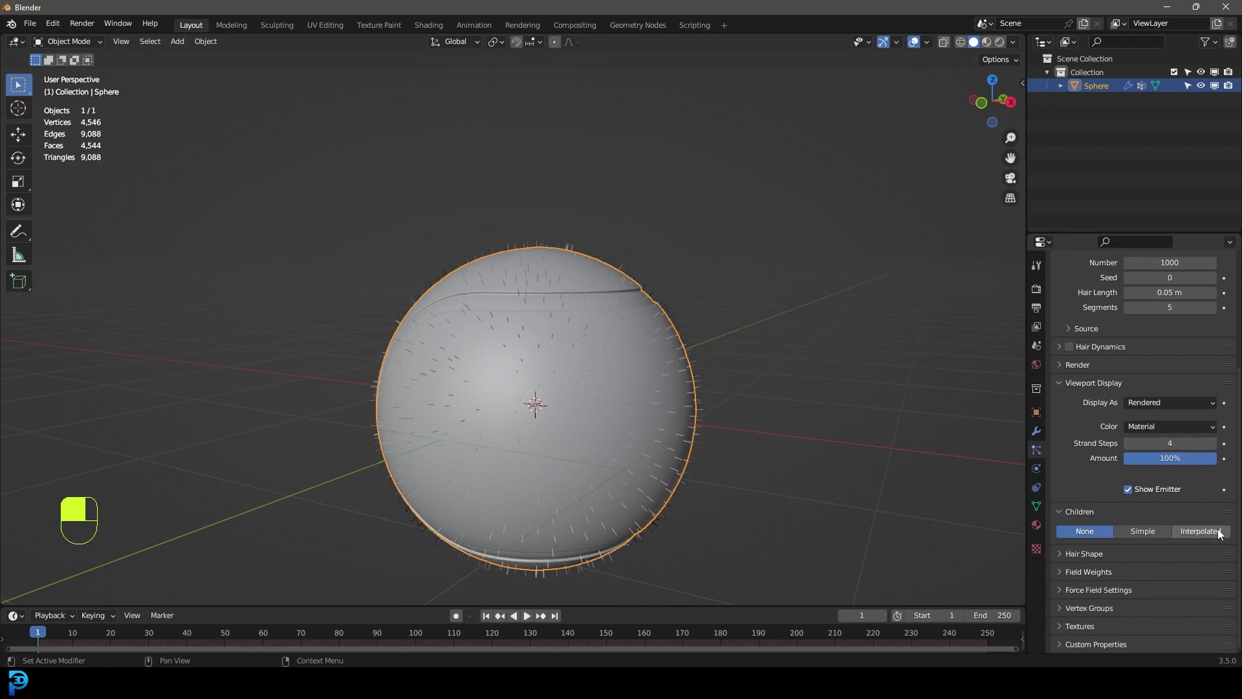
Set child hair amounts to 30 in the viewport and 150 for render.
{"action": "scroll", "coordinate": [1165, 465], "scroll_direction": "down", "scroll_amount": 4}
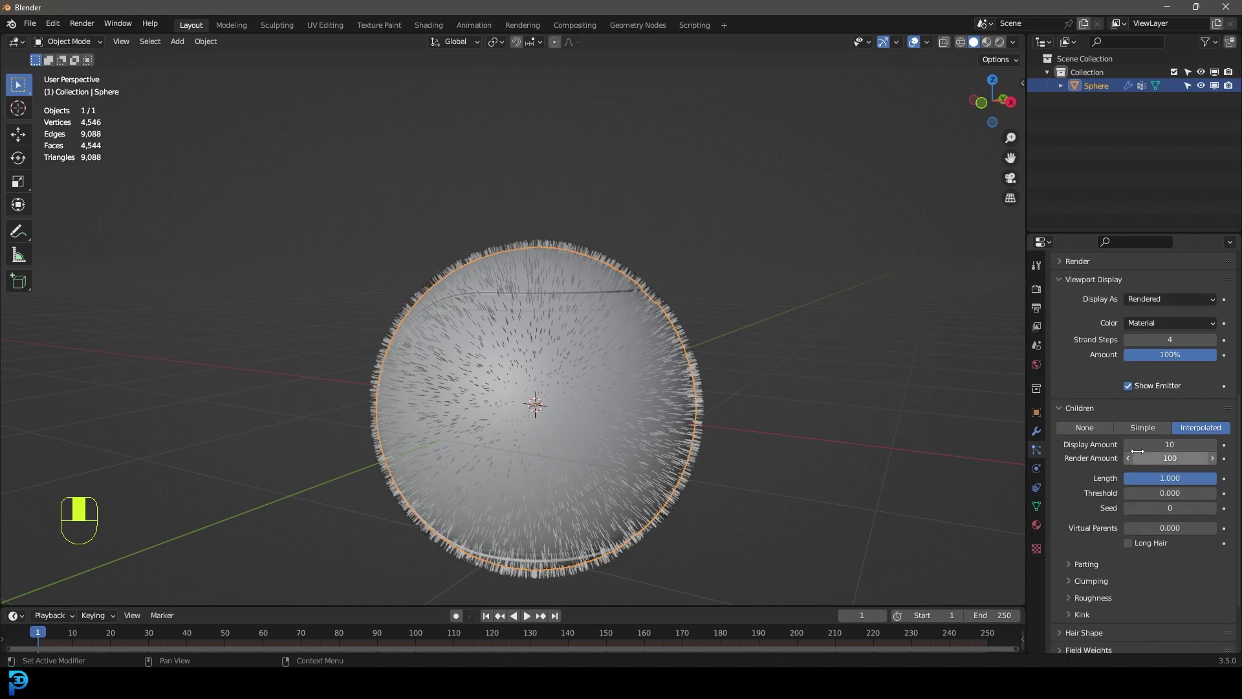
{"action": "left_click", "coordinate": [1176, 444]}
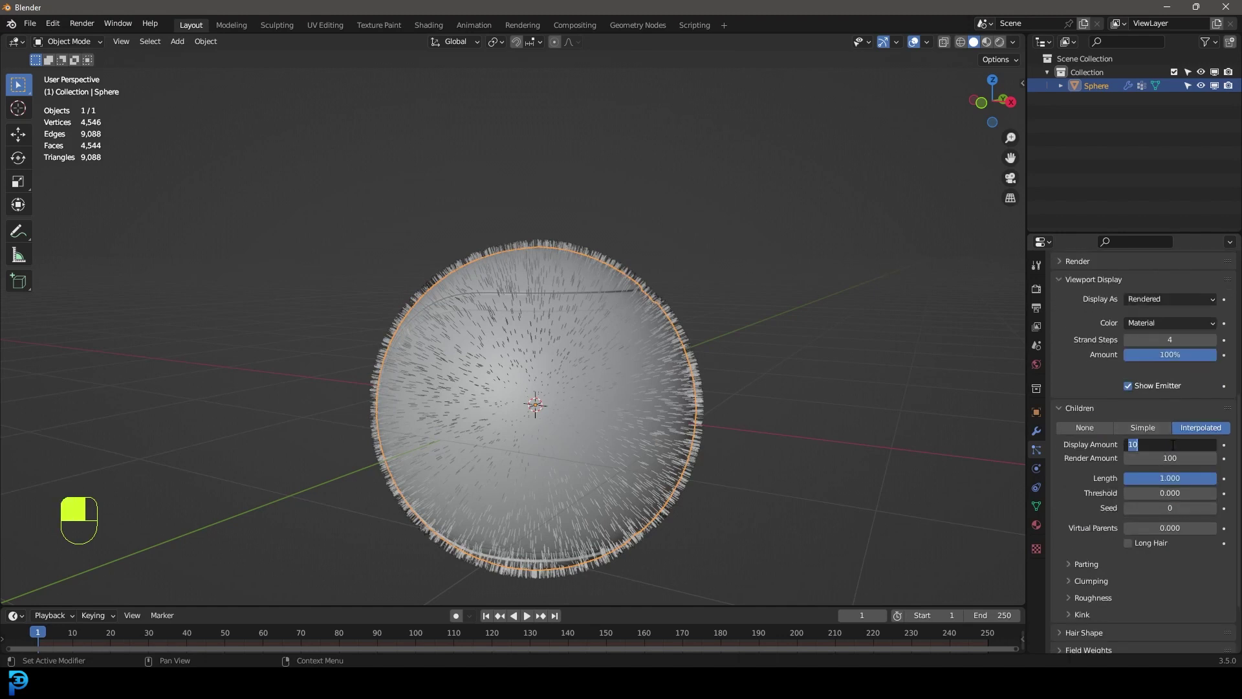
{"action": "type", "text": "30"}
{"action": "key", "text": "Return"}
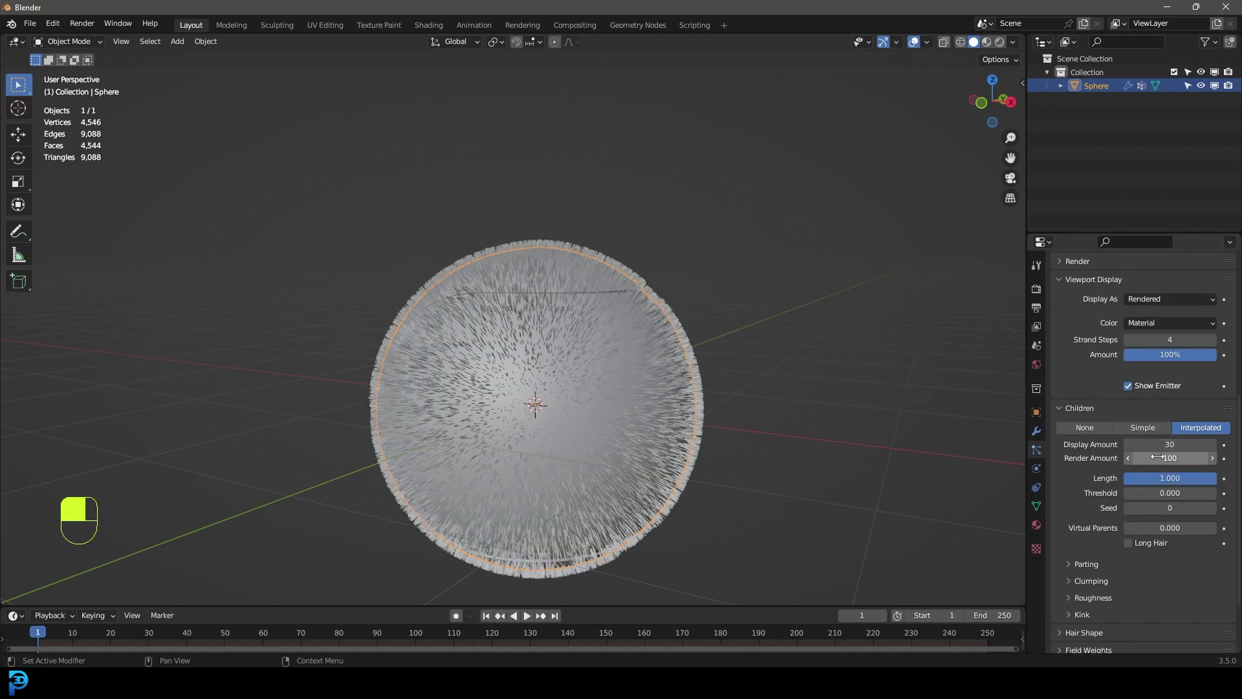
{"action": "left_click", "coordinate": [1180, 457]}
{"action": "type", "text": "150"}
{"action": "key", "text": "Return"}
Set child roughness Endpoint to 0.027 and Uniform to 0.084.
{"action": "scroll", "coordinate": [1105, 545], "scroll_direction": "down", "scroll_amount": 3}
{"action": "left_click", "coordinate": [1085, 520]}
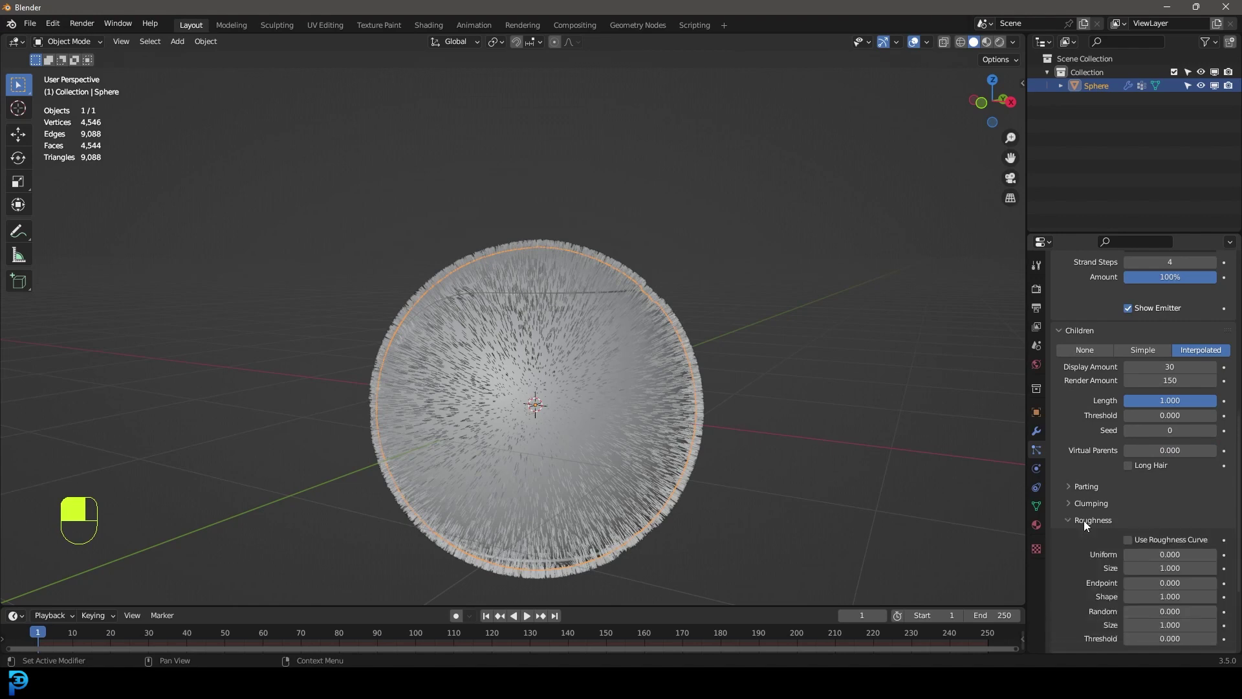
{"action": "scroll", "coordinate": [1091, 531], "scroll_direction": "down", "scroll_amount": 5}
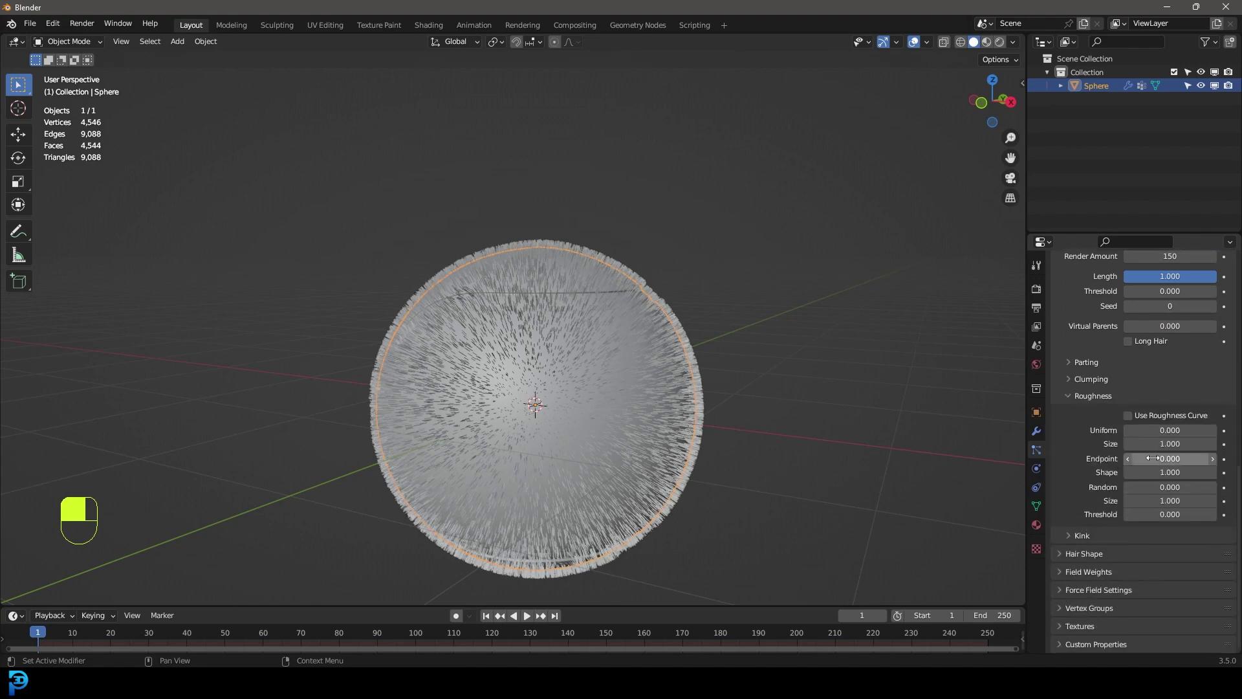
{"action": "left_click_drag", "start_coordinate": [1158, 458], "coordinate": [1174, 458]}
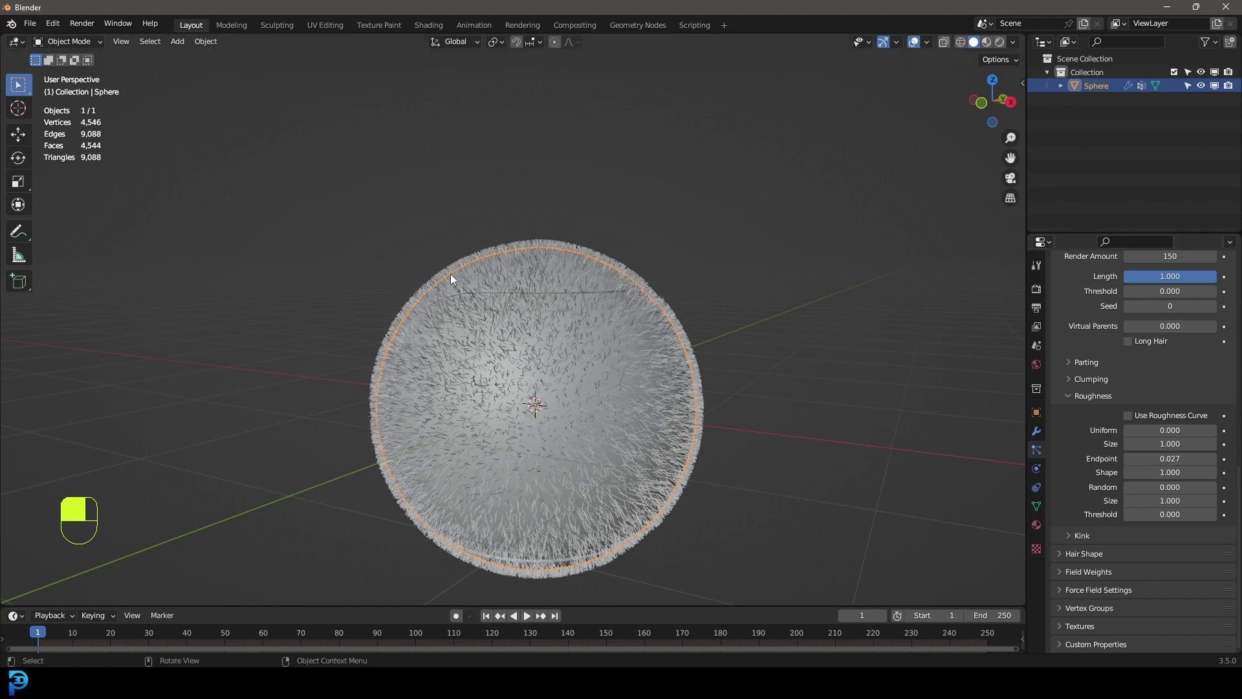
{"action": "scroll", "coordinate": [450, 274], "scroll_direction": "up", "scroll_amount": 3}
{"action": "left_click_drag", "start_coordinate": [1150, 430], "coordinate": [1174, 430]}
{"action": "scroll", "coordinate": [491, 370], "scroll_direction": "down", "scroll_amount": 3}
{"action": "middle_click_drag", "start_coordinate": [491, 371], "coordinate": [531, 382]}
{"action": "scroll", "coordinate": [583, 369], "scroll_direction": "up", "scroll_amount": 3}
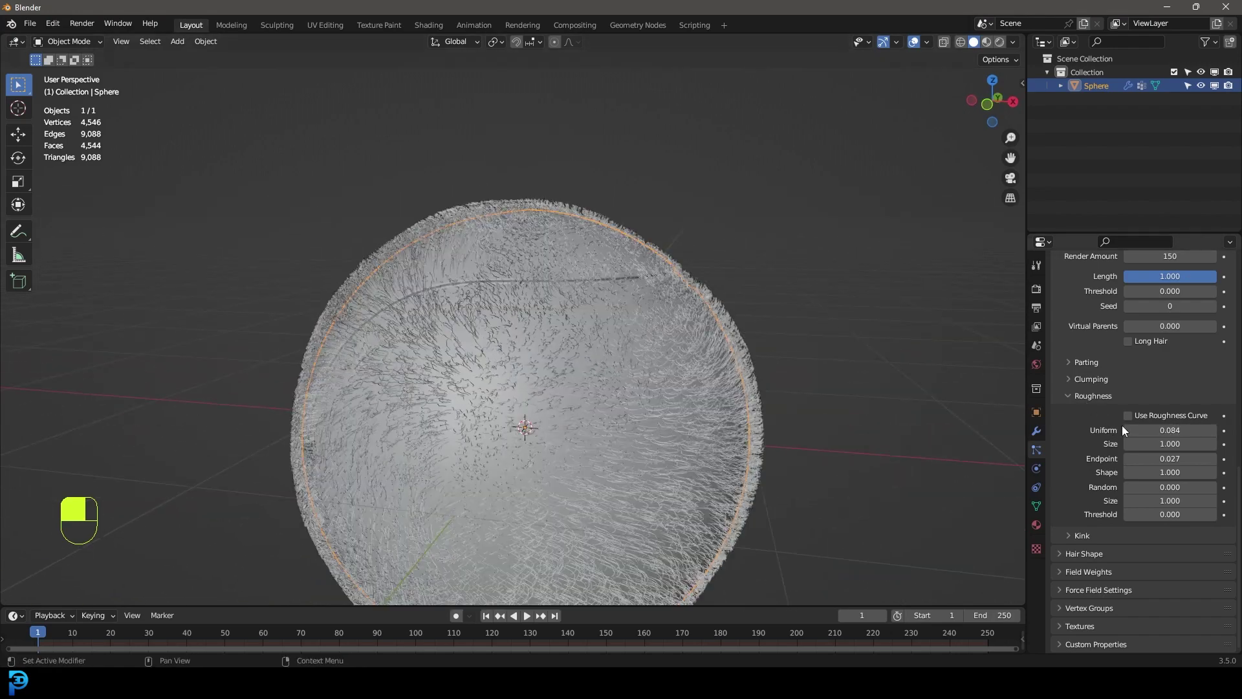
{"action": "scroll", "coordinate": [1122, 429], "scroll_direction": "up", "scroll_amount": 15}
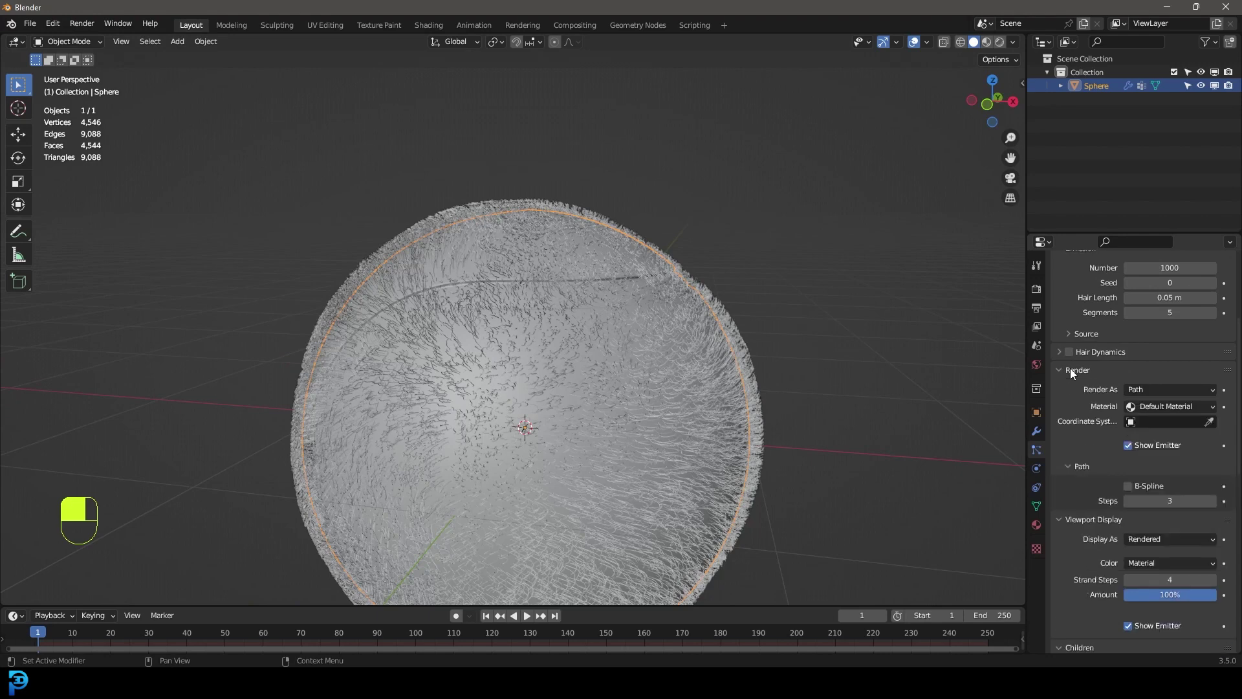
Enable B-Spline strand interpolation and lower roughness to Uniform 0.041, Endpoint 0.022.
{"action": "left_click", "coordinate": [1127, 486]}
{"action": "left_click", "coordinate": [1214, 501]}
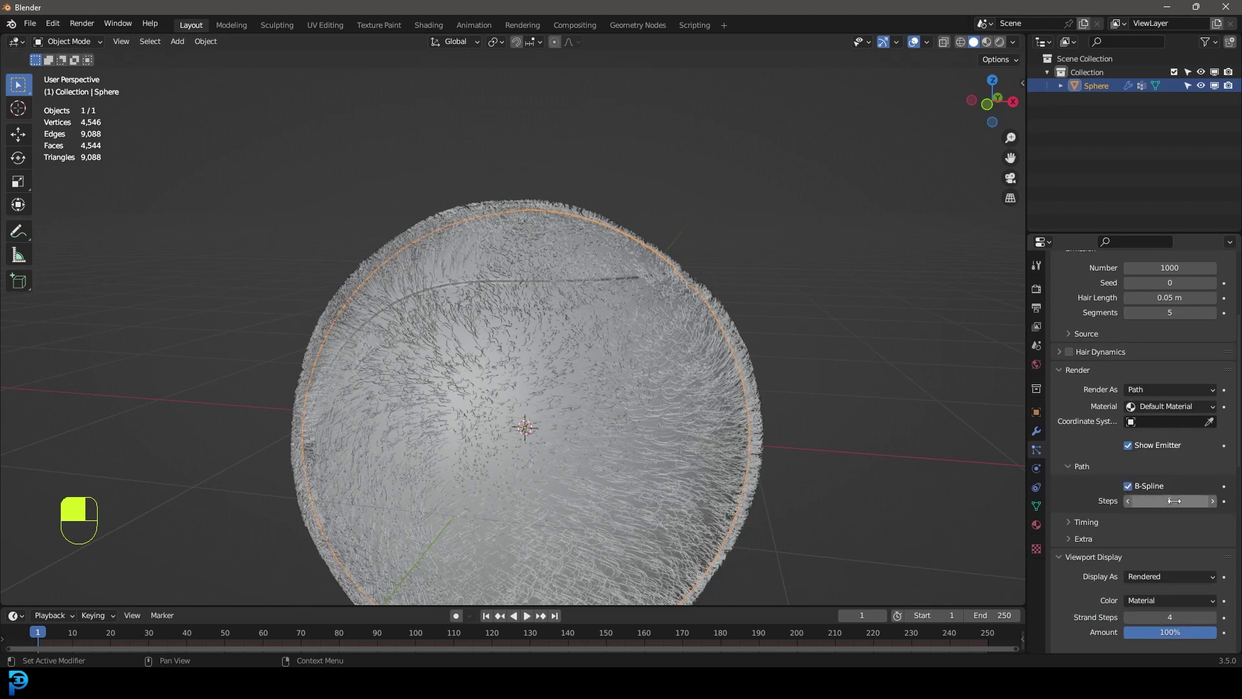
{"action": "scroll", "coordinate": [626, 405], "scroll_direction": "down", "scroll_amount": 3}
{"action": "scroll", "coordinate": [1088, 348], "scroll_direction": "down", "scroll_amount": 12}
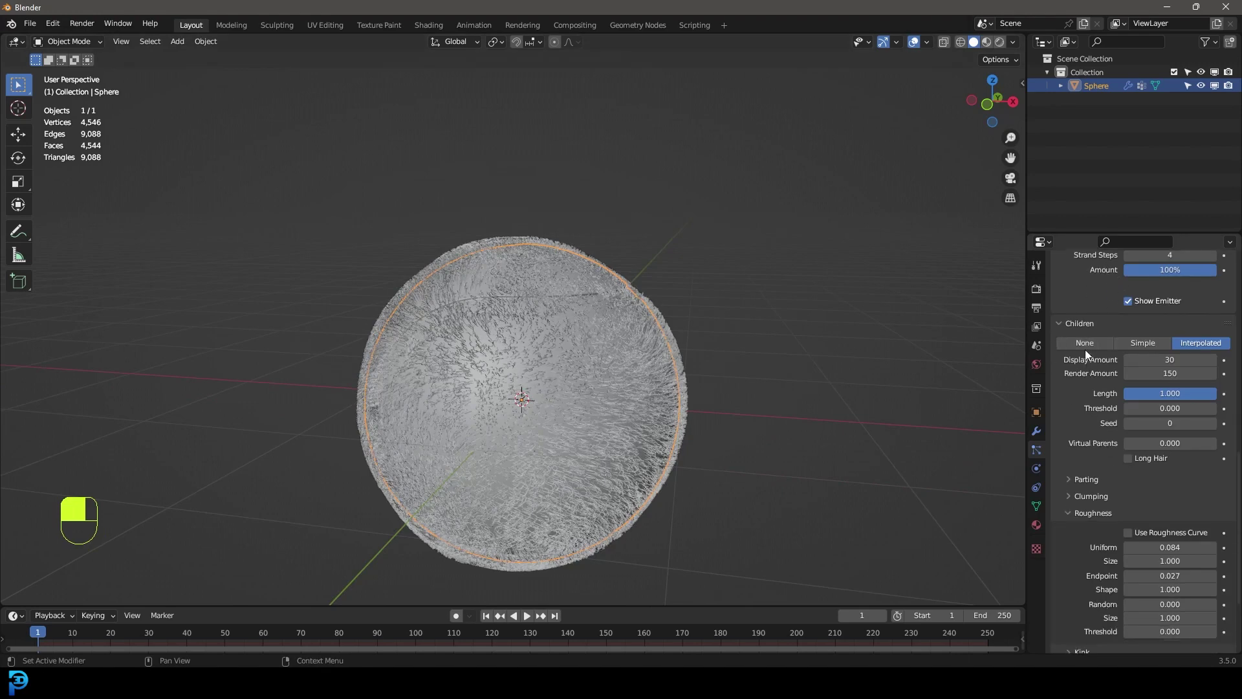
{"action": "scroll", "coordinate": [1085, 350], "scroll_direction": "down", "scroll_amount": 2}
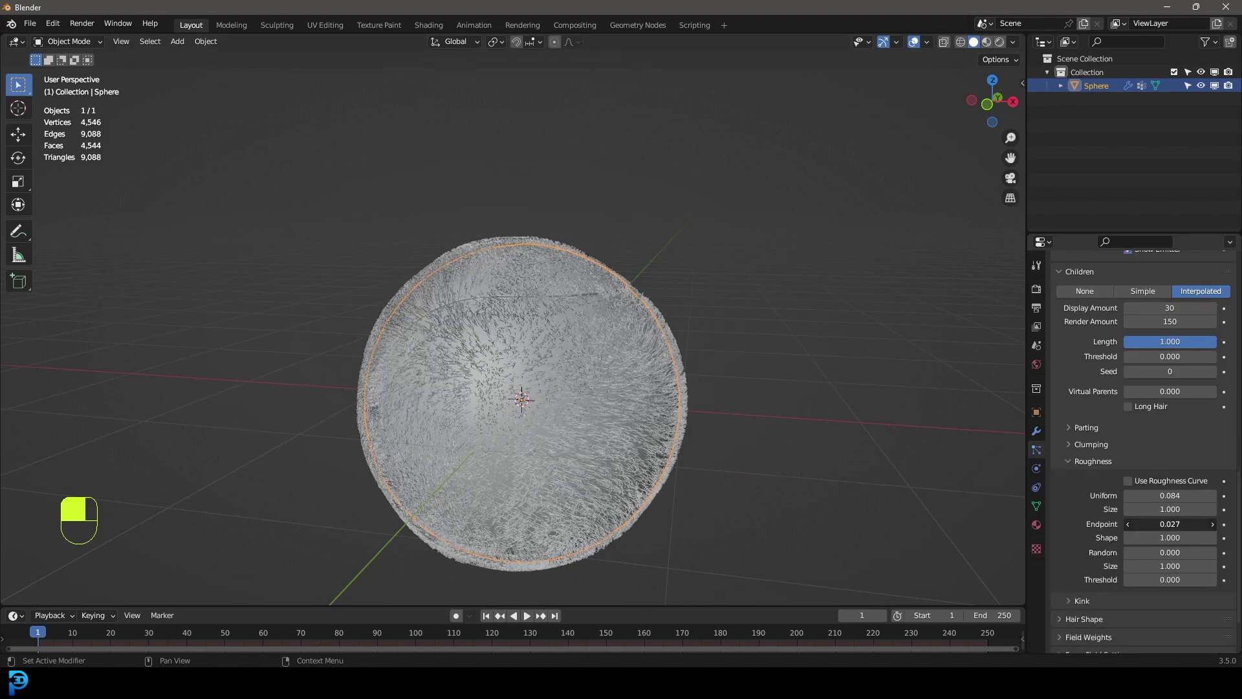
{"action": "left_click_drag", "start_coordinate": [1169, 524], "coordinate": [1139, 495]}
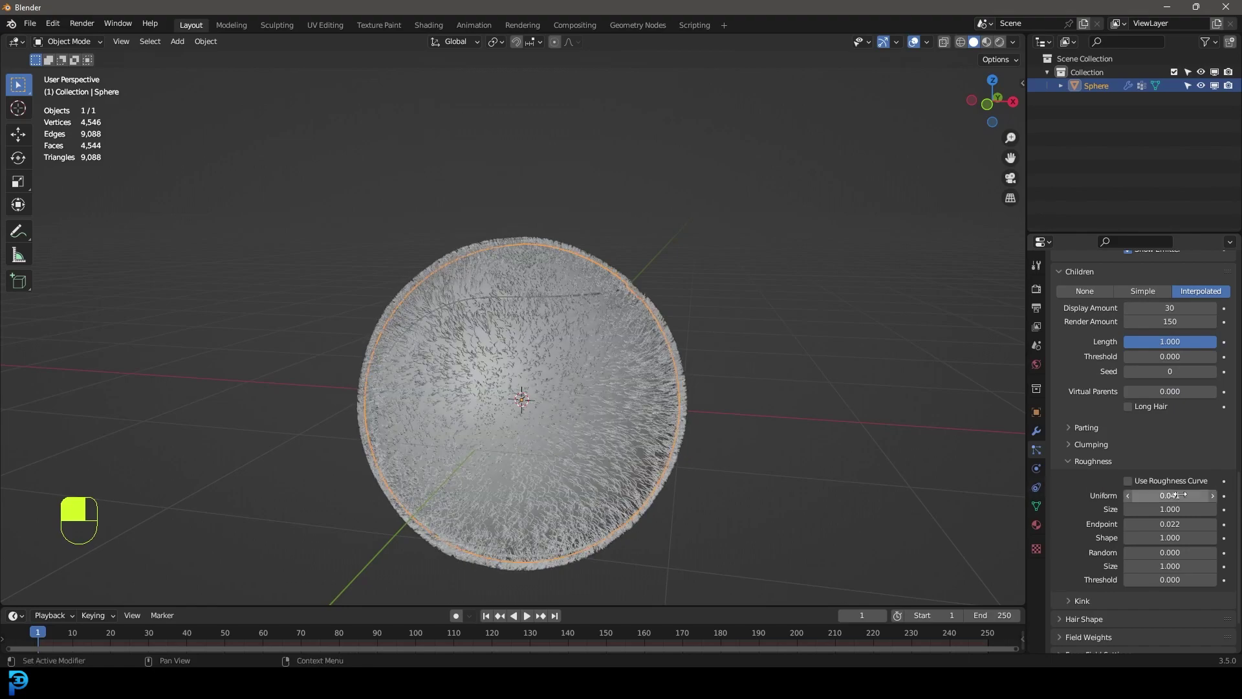
{"action": "mouse_move", "coordinate": [544, 339]}
{"action": "middle_mouse_down"}
{"action": "mouse_move", "coordinate": [634, 342]}
{"action": "mouse_move", "coordinate": [553, 337]}
{"action": "middle_mouse_up"}
{"action": "scroll", "coordinate": [510, 304], "scroll_direction": "up", "scroll_amount": 3}
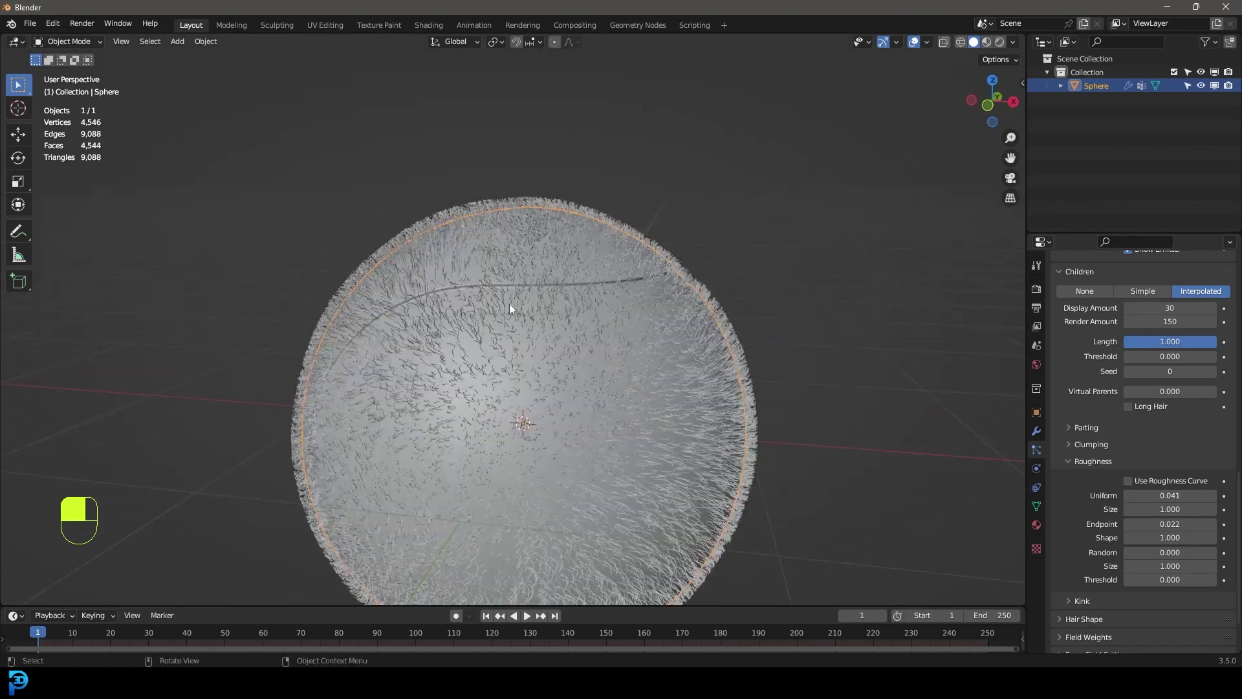
{"action": "scroll", "coordinate": [647, 330], "scroll_direction": "down", "scroll_amount": 3}
{"action": "mouse_move", "coordinate": [635, 369]}
{"action": "middle_mouse_down"}
{"action": "mouse_move", "coordinate": [601, 311]}
{"action": "mouse_move", "coordinate": [638, 331]}
{"action": "mouse_move", "coordinate": [637, 374]}
{"action": "mouse_move", "coordinate": [635, 361]}
{"action": "middle_mouse_up"}
Set the hair Density vertex group to 'fuzz' and check the bare seam.
{"action": "scroll", "coordinate": [631, 305], "scroll_direction": "up", "scroll_amount": 3}
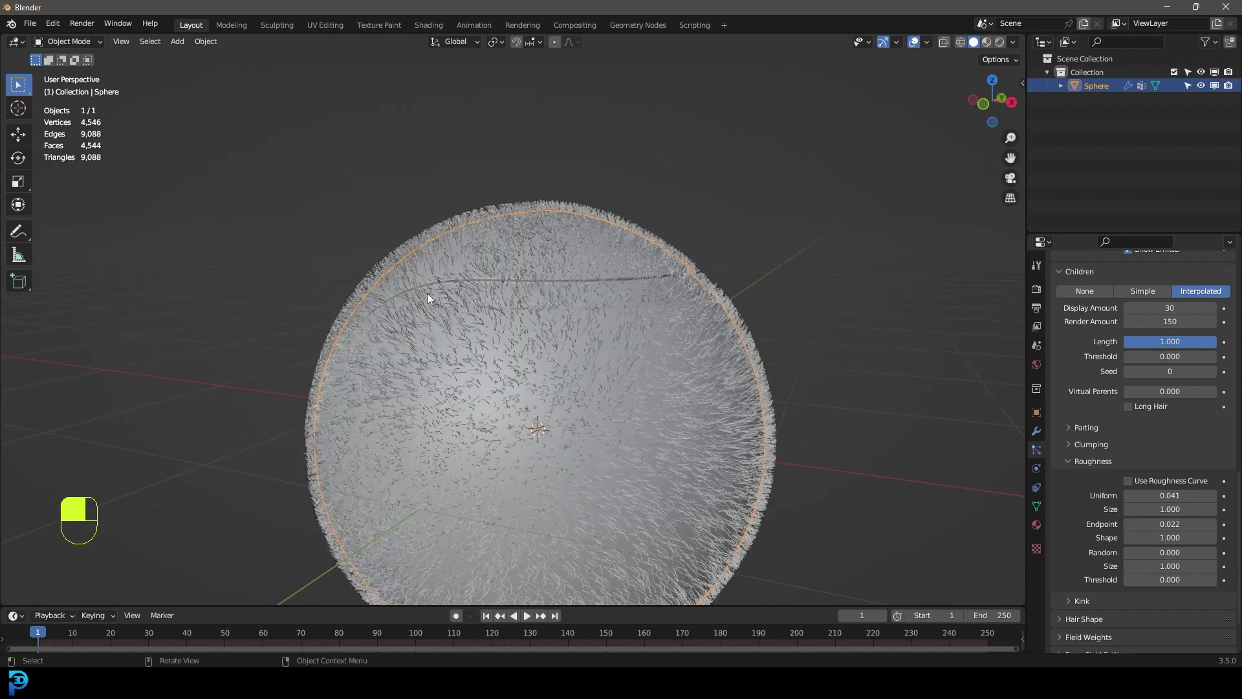
{"action": "scroll", "coordinate": [1119, 417], "scroll_direction": "down", "scroll_amount": 3}
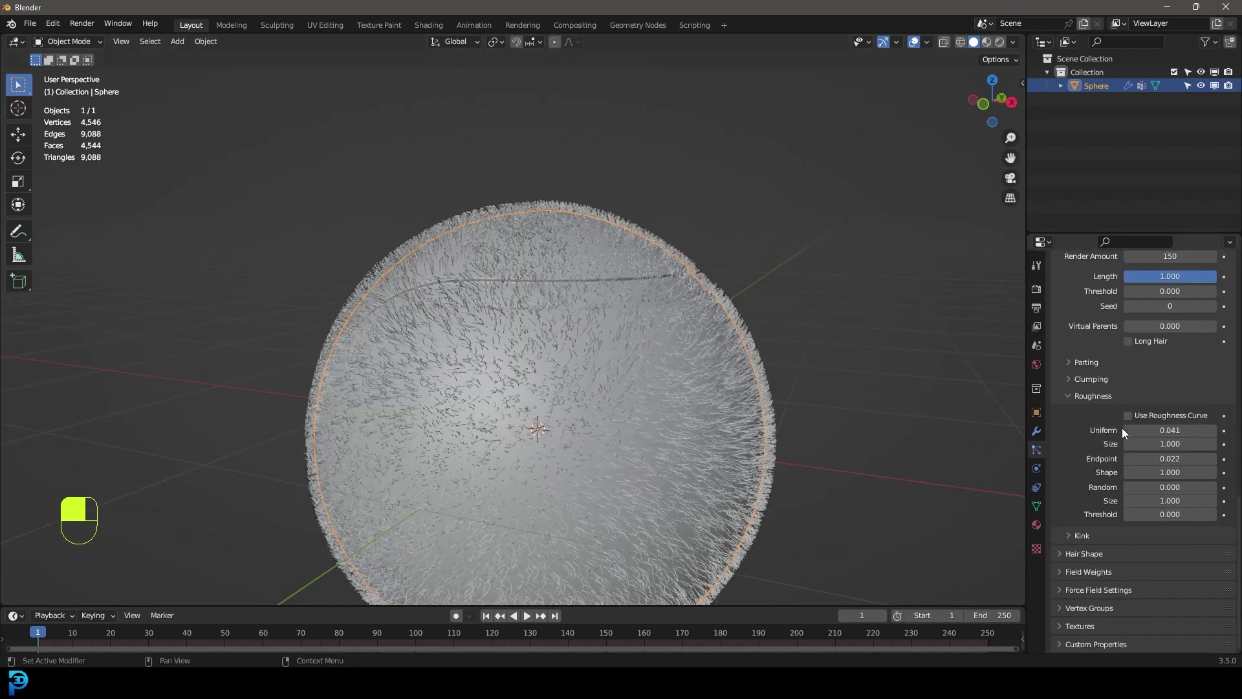
{"action": "left_click", "coordinate": [1073, 608]}
{"action": "scroll", "coordinate": [1093, 607], "scroll_direction": "down", "scroll_amount": 4}
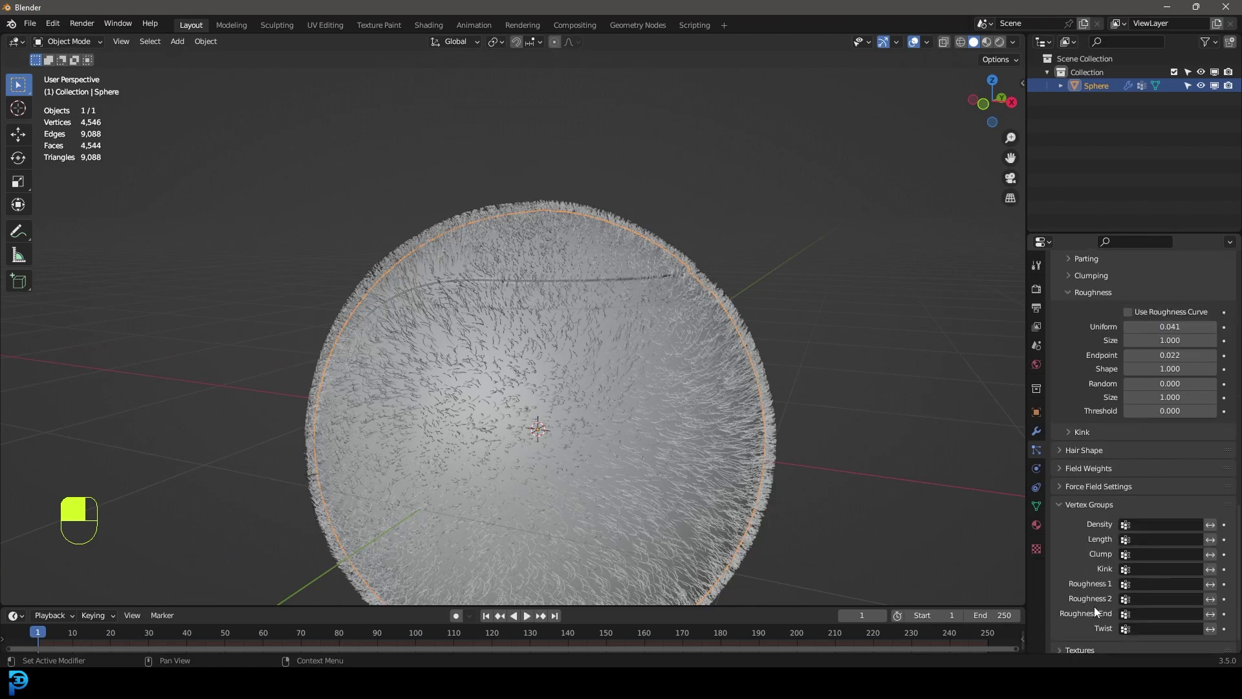
{"action": "left_click", "coordinate": [1136, 524]}
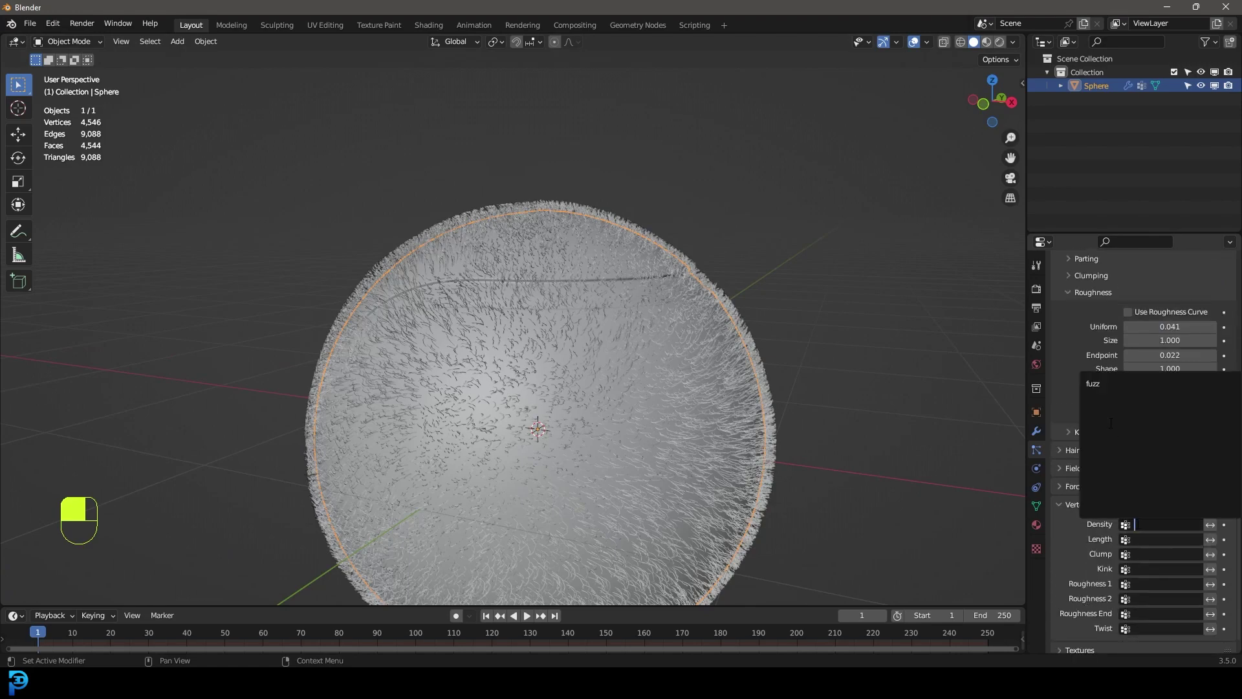
{"action": "left_click", "coordinate": [1139, 384]}
{"action": "middle_click_drag", "start_coordinate": [453, 317], "coordinate": [618, 276]}
{"action": "scroll", "coordinate": [679, 251], "scroll_direction": "down", "scroll_amount": 3}
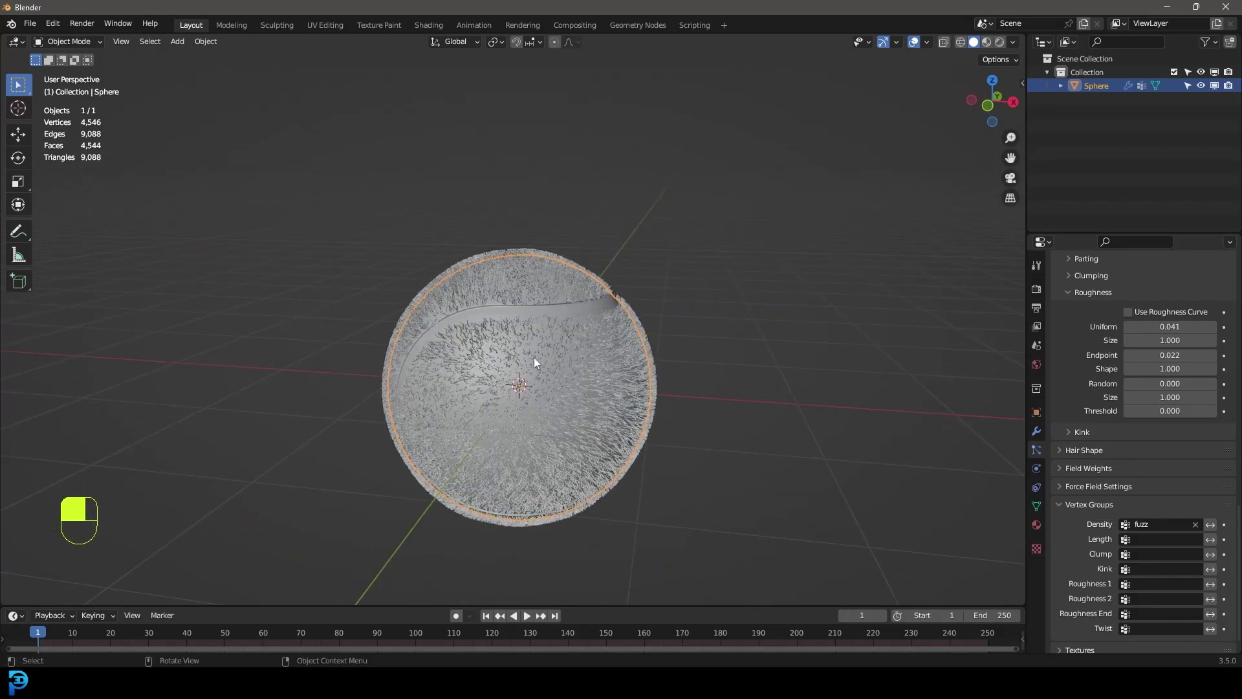
{"action": "scroll", "coordinate": [1096, 391], "scroll_direction": "up", "scroll_amount": 8}
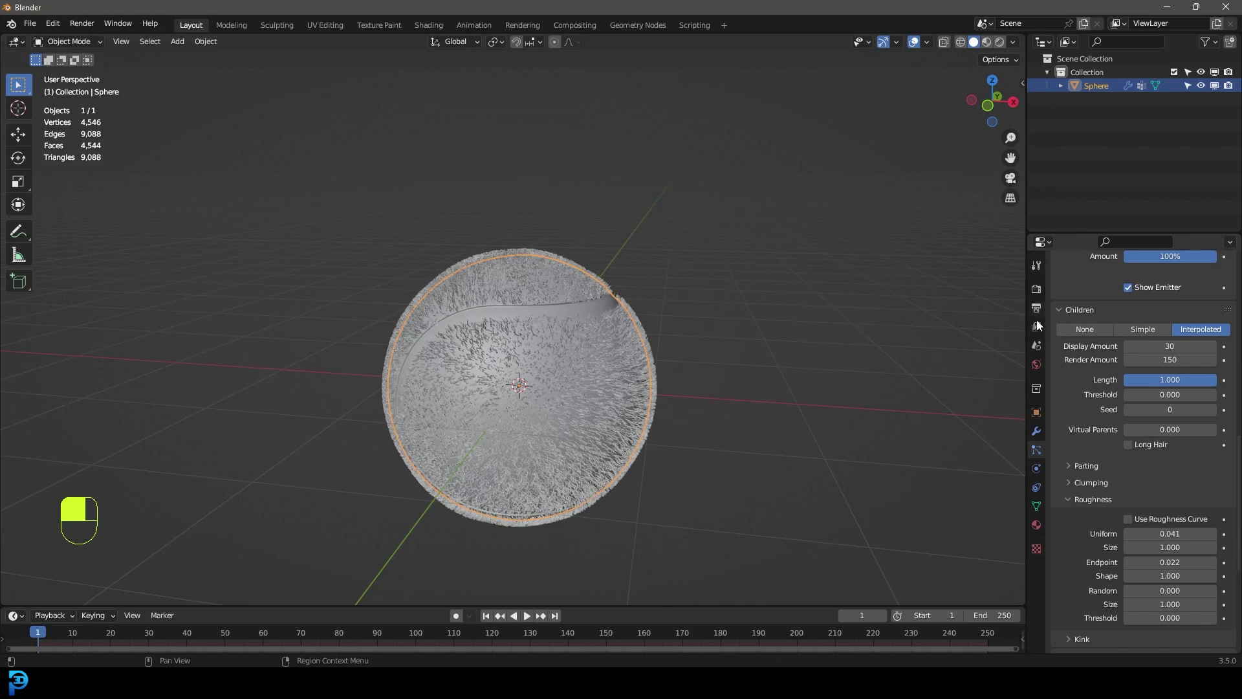
Switch rendering to Cycles on GPU Compute with 60 max samples and save the file.
{"action": "left_click", "coordinate": [1037, 289]}
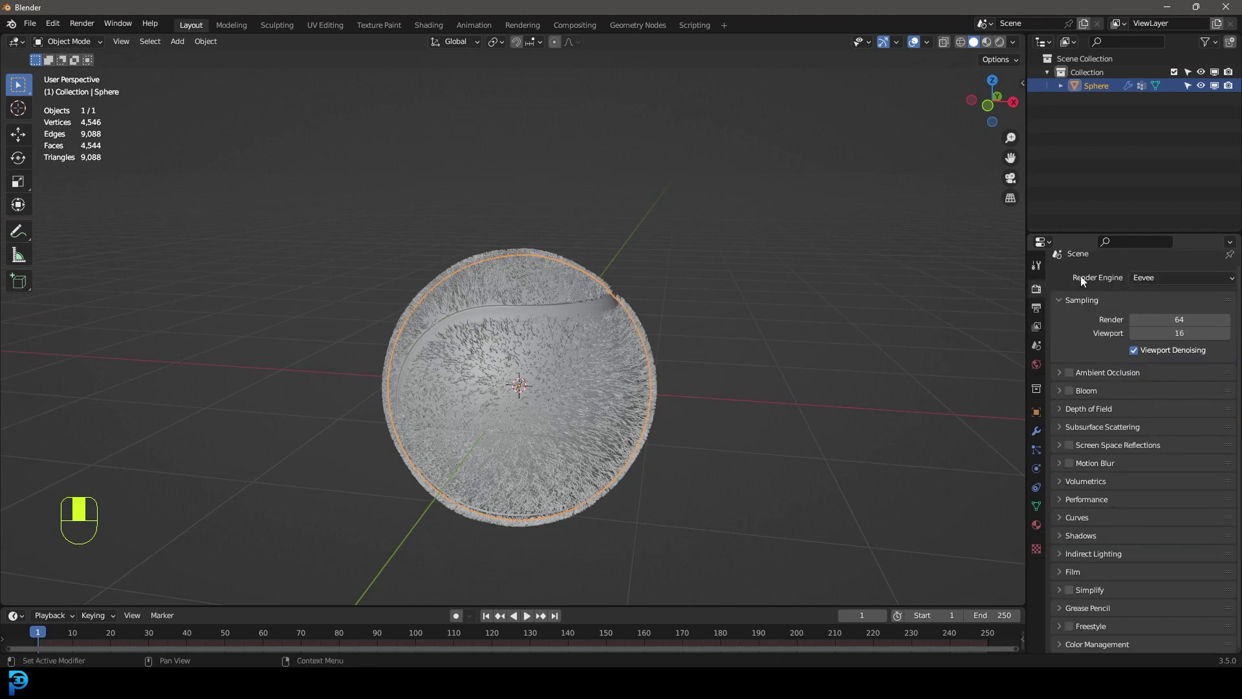
{"action": "left_click", "coordinate": [1179, 278]}
{"action": "left_click", "coordinate": [1154, 322]}
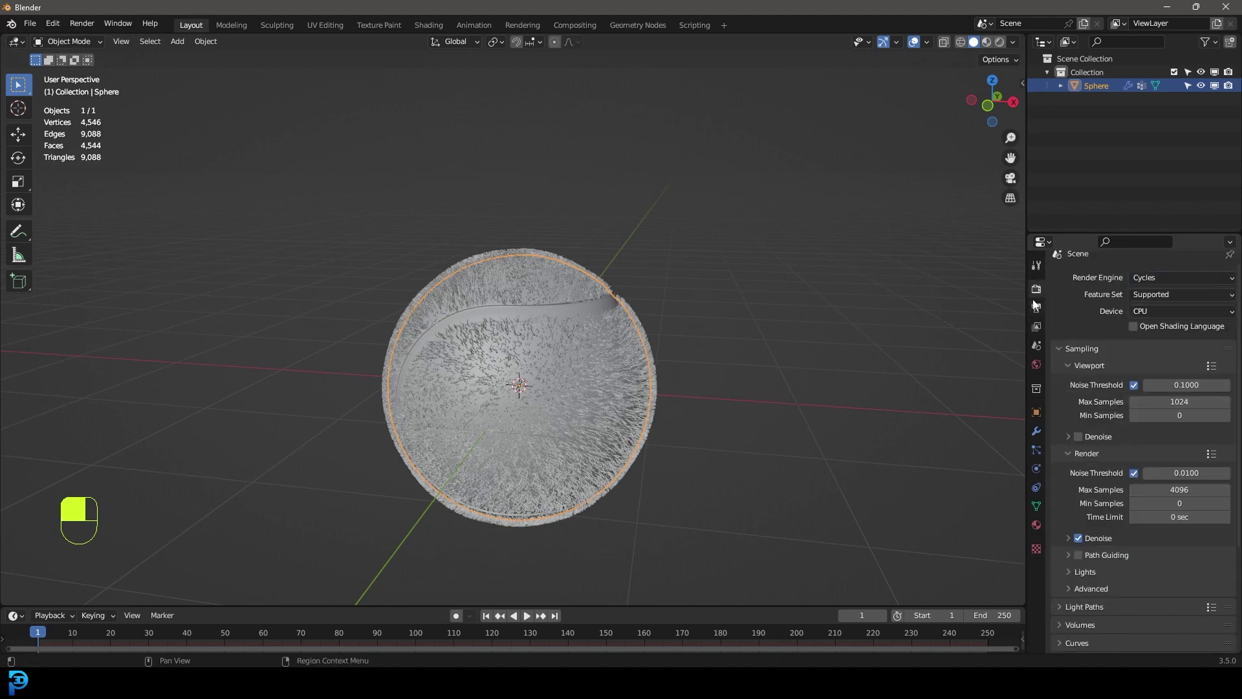
{"action": "left_click", "coordinate": [1132, 310]}
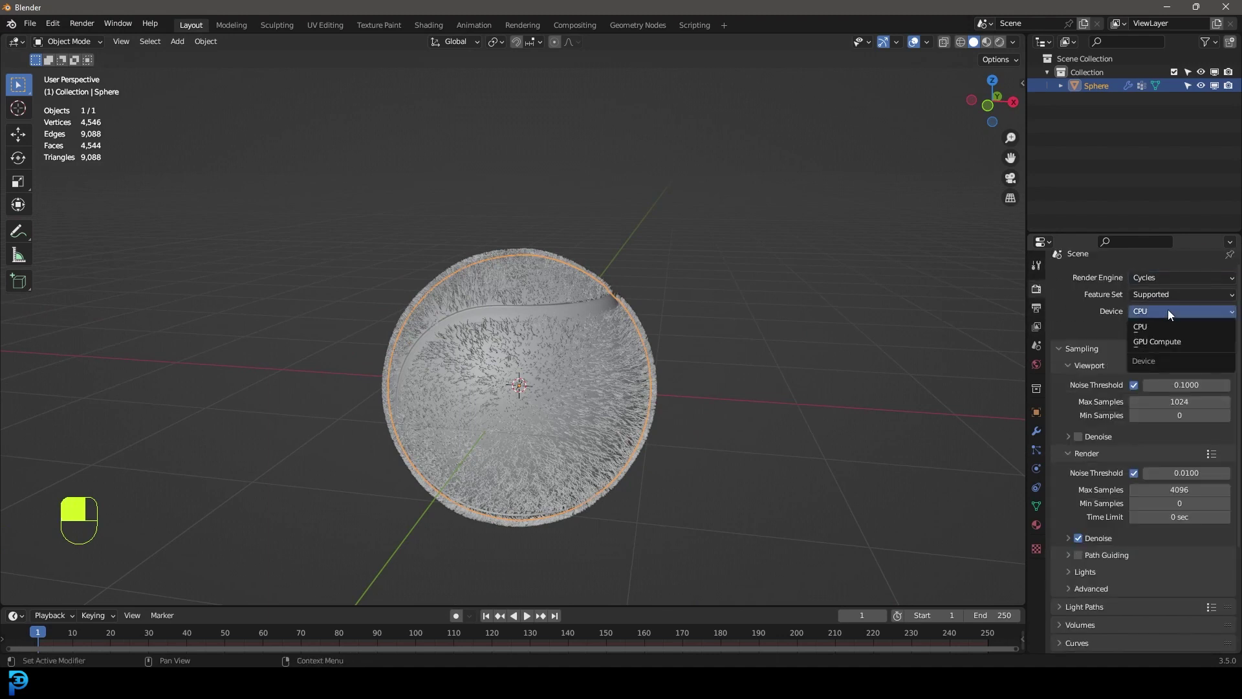
{"action": "left_click", "coordinate": [1147, 339]}
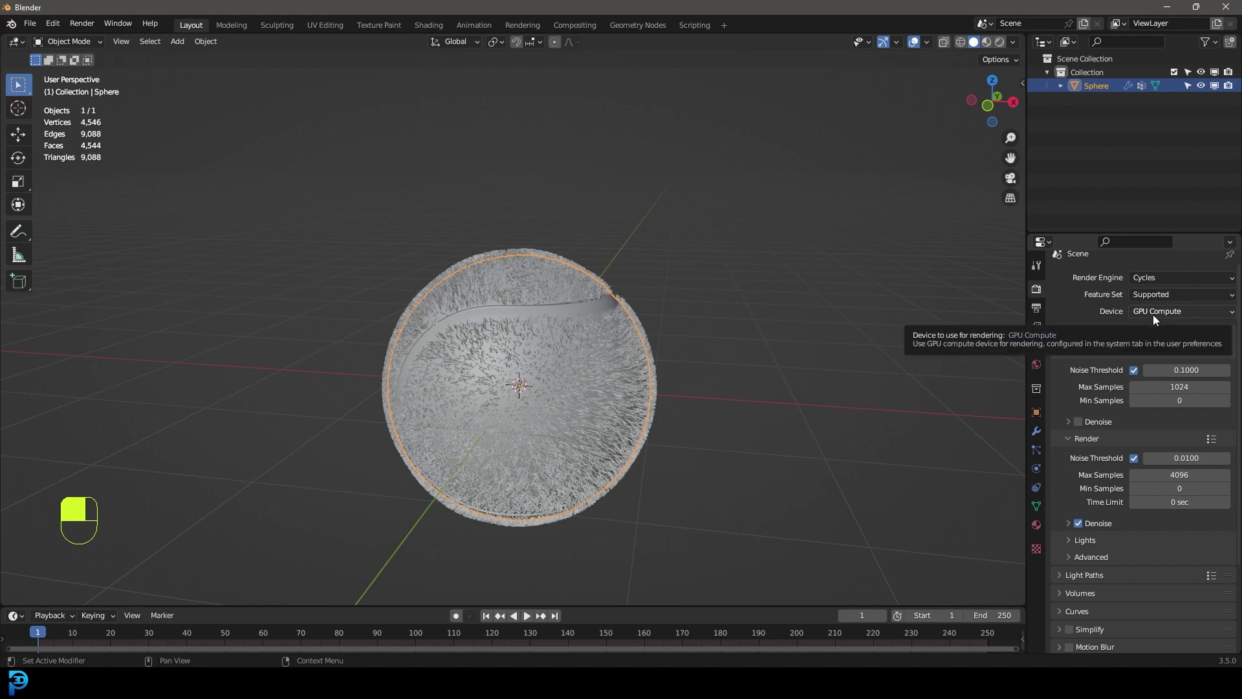
{"action": "left_click", "coordinate": [1177, 480]}
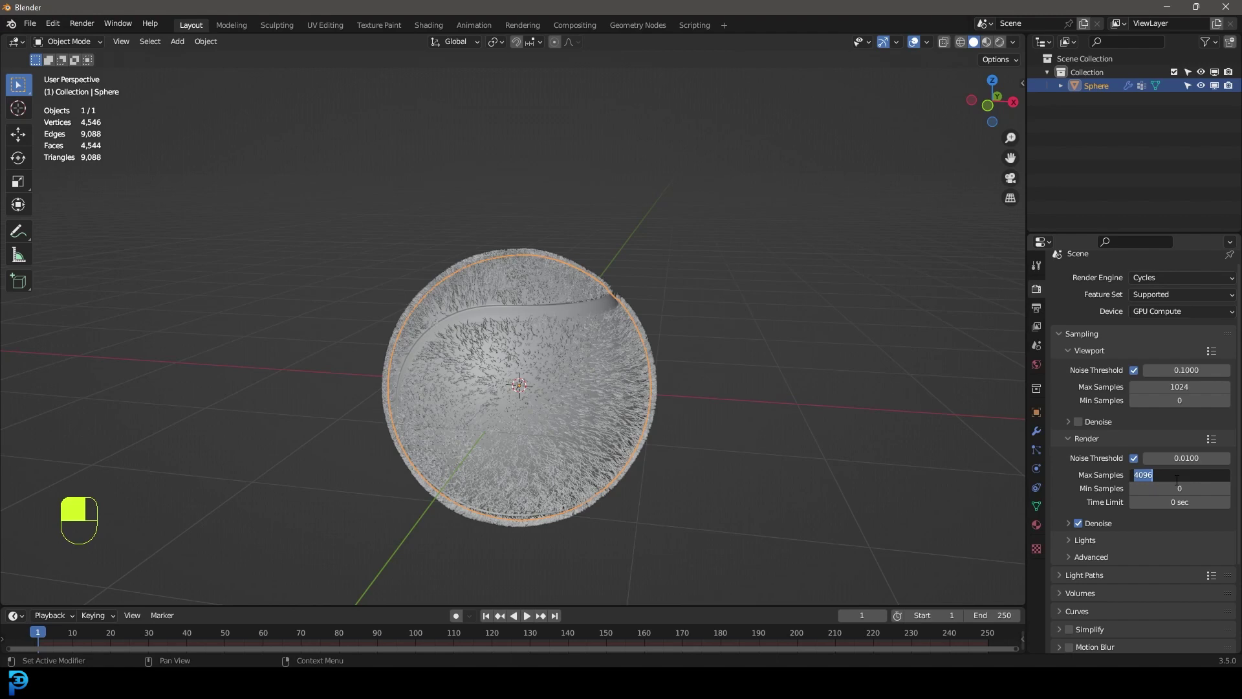
{"action": "type", "text": "60"}
{"action": "key", "text": "Return"}
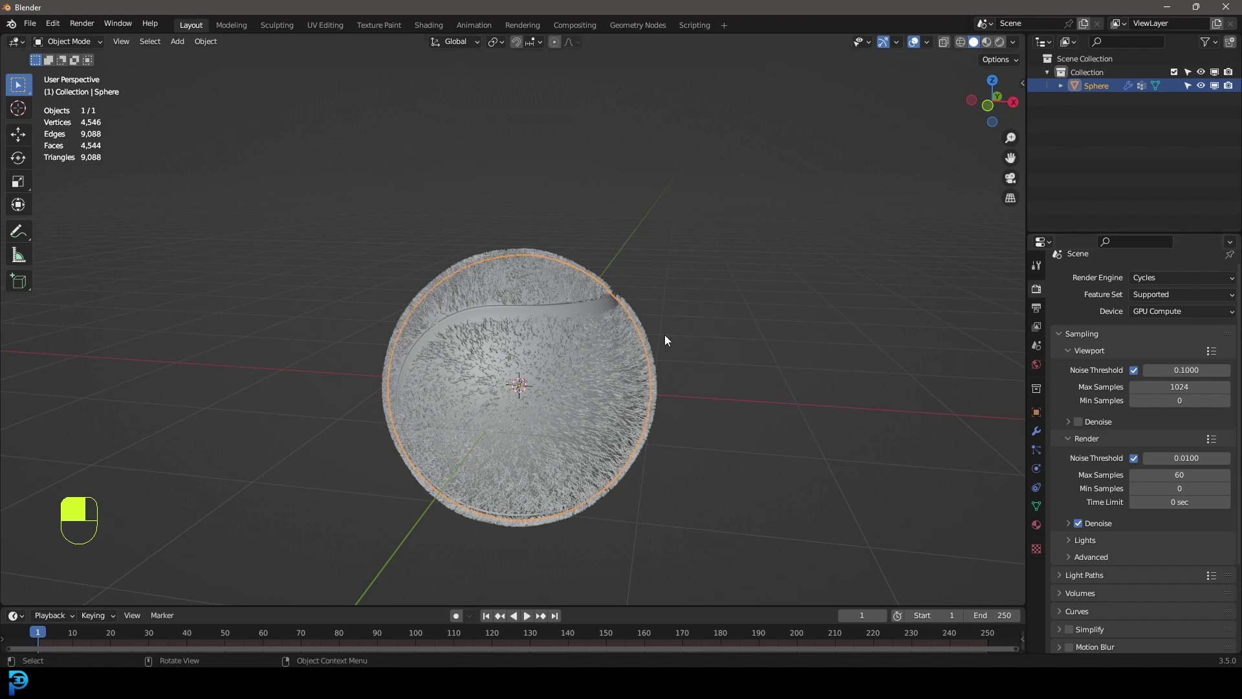
{"action": "key", "text": "ctrl+s"}
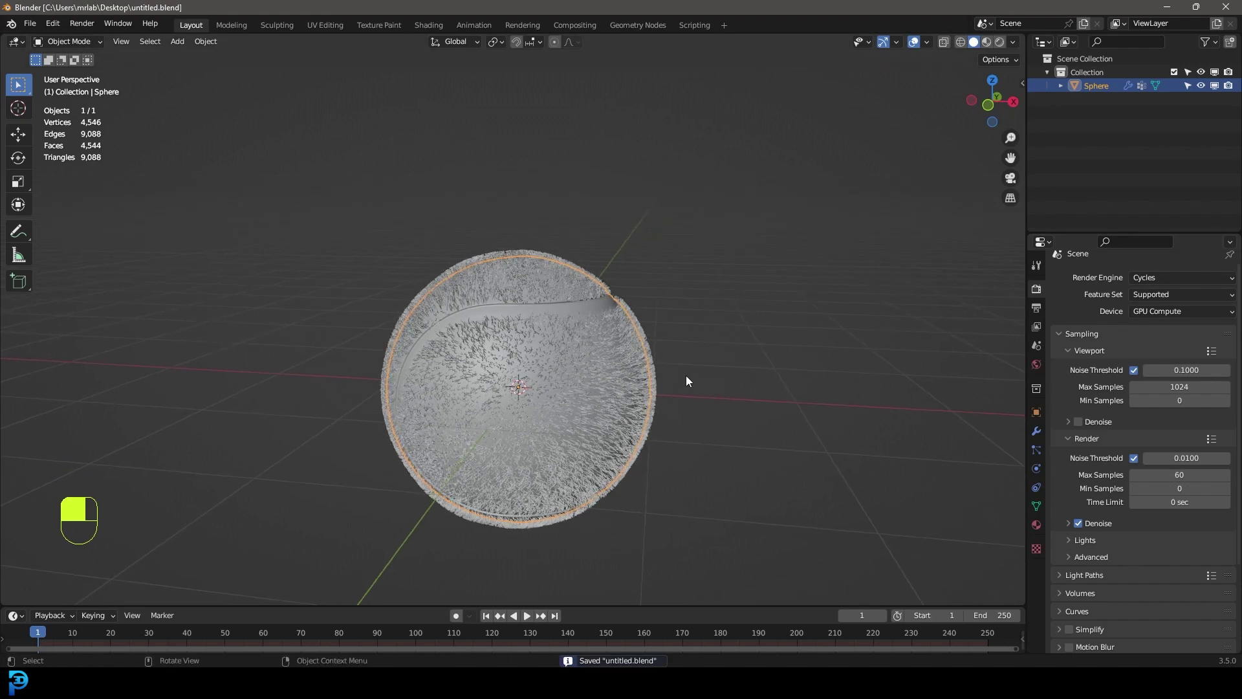
{"action": "key", "text": "shift+a"}
Add an Area light and move it above the ball.
{"action": "mouse_move", "coordinate": [687, 377]}
{"action": "mouse_move", "coordinate": [647, 543]}
{"action": "left_click", "coordinate": [755, 587]}
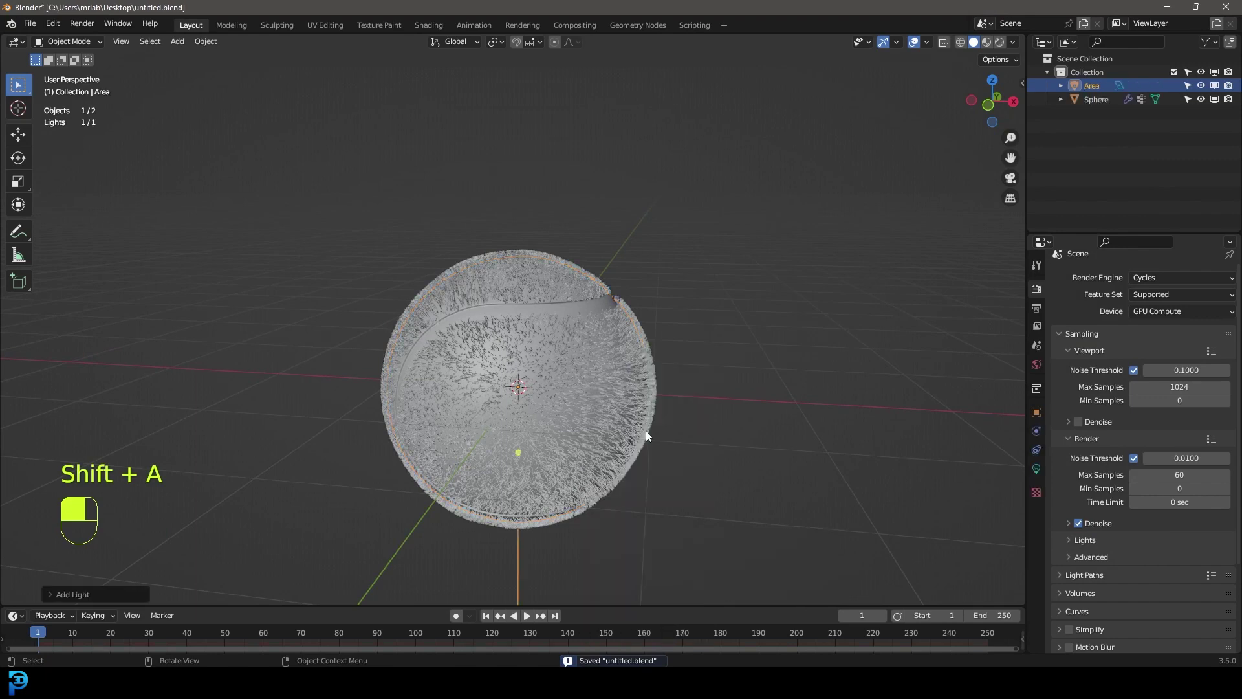
{"action": "key", "text": "g"}
{"action": "left_click", "coordinate": [623, 270]}
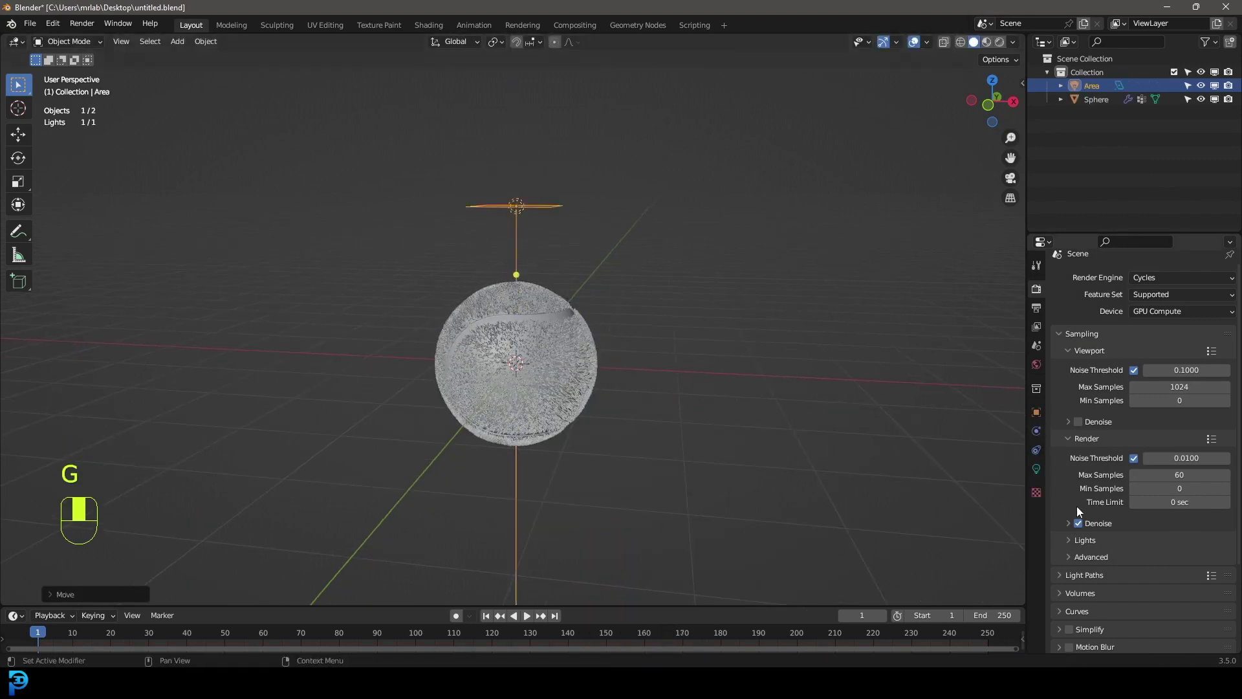
Set the area light's power to 400 W and scale it up larger.
{"action": "left_click", "coordinate": [1036, 469]}
{"action": "left_click", "coordinate": [1176, 380]}
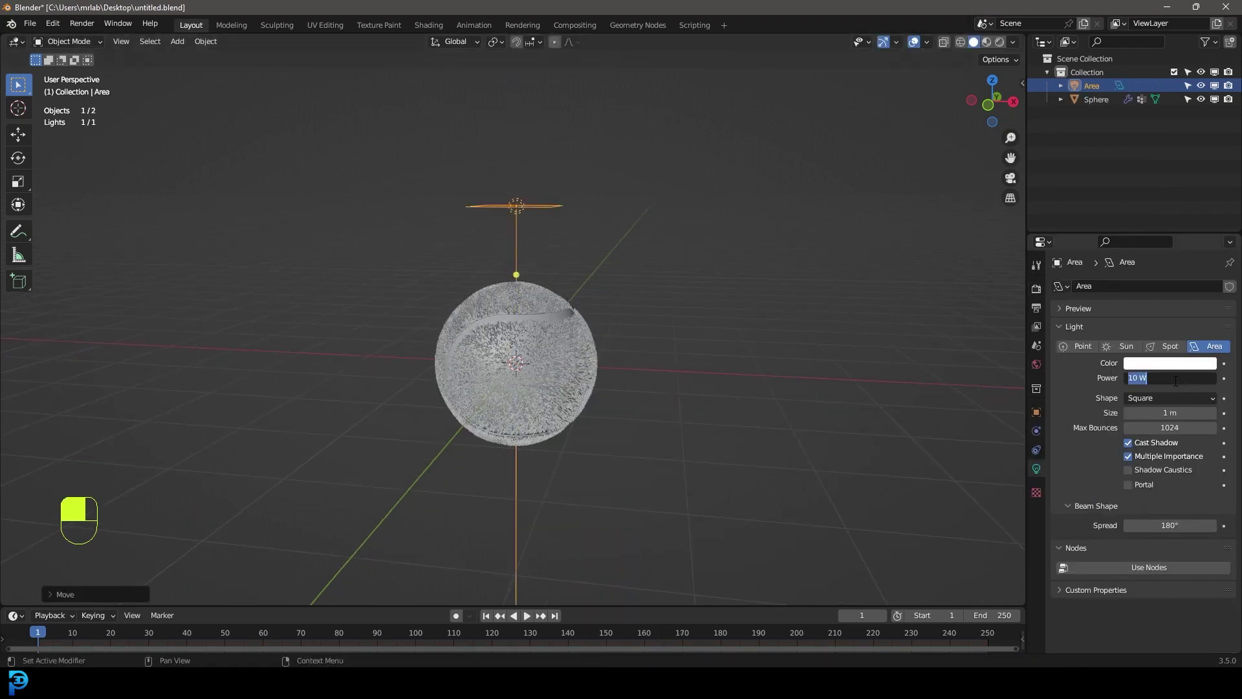
{"action": "type", "text": "400"}
{"action": "key", "text": "Return"}
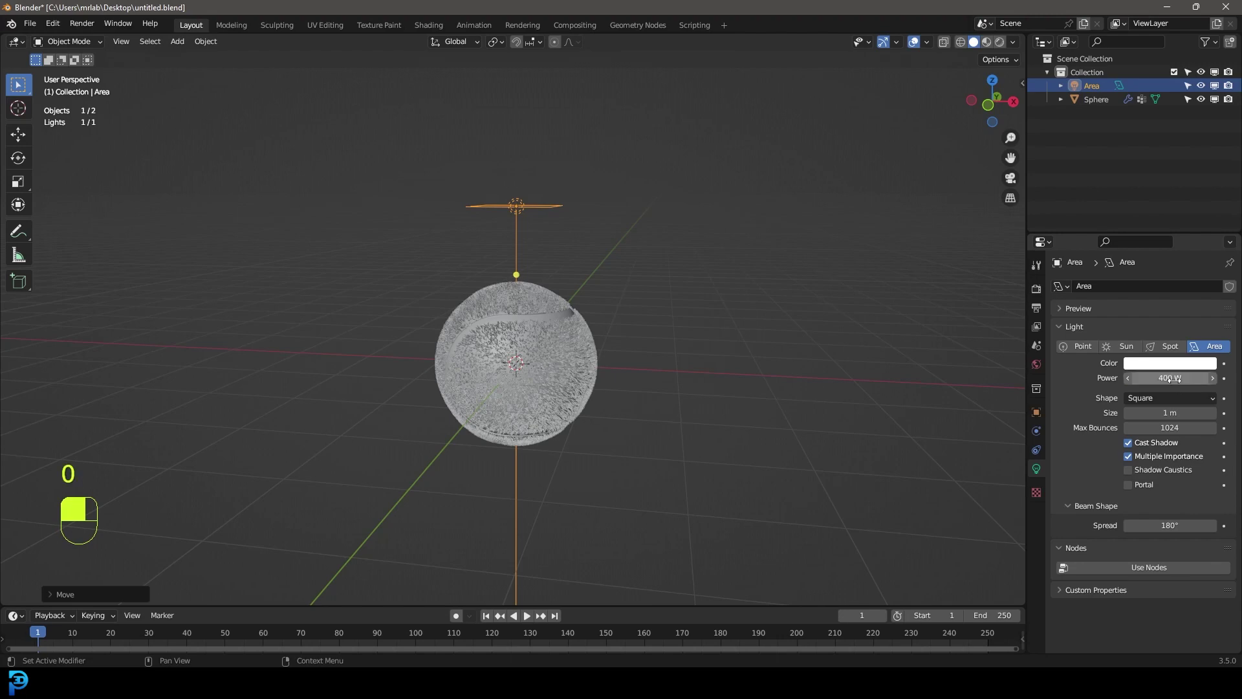
{"action": "key", "text": "s"}
{"action": "left_click", "coordinate": [951, 457]}
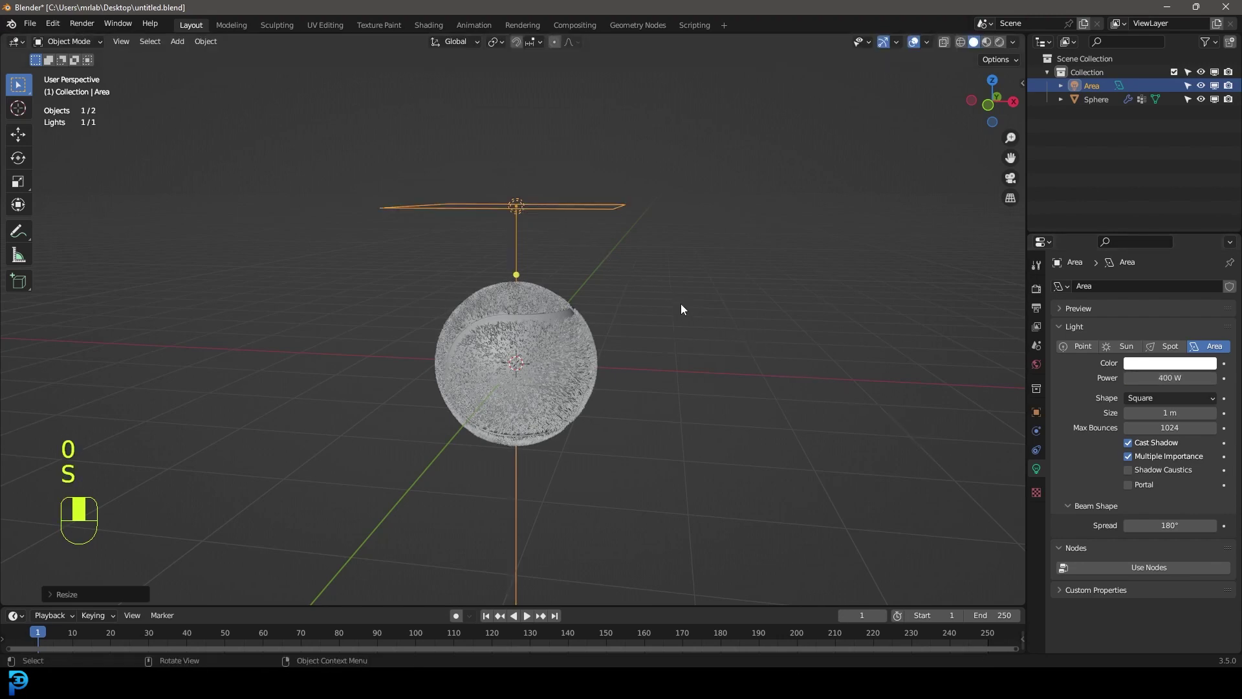
{"action": "key", "text": "KP_1"}
{"action": "key", "text": "shift+a"}
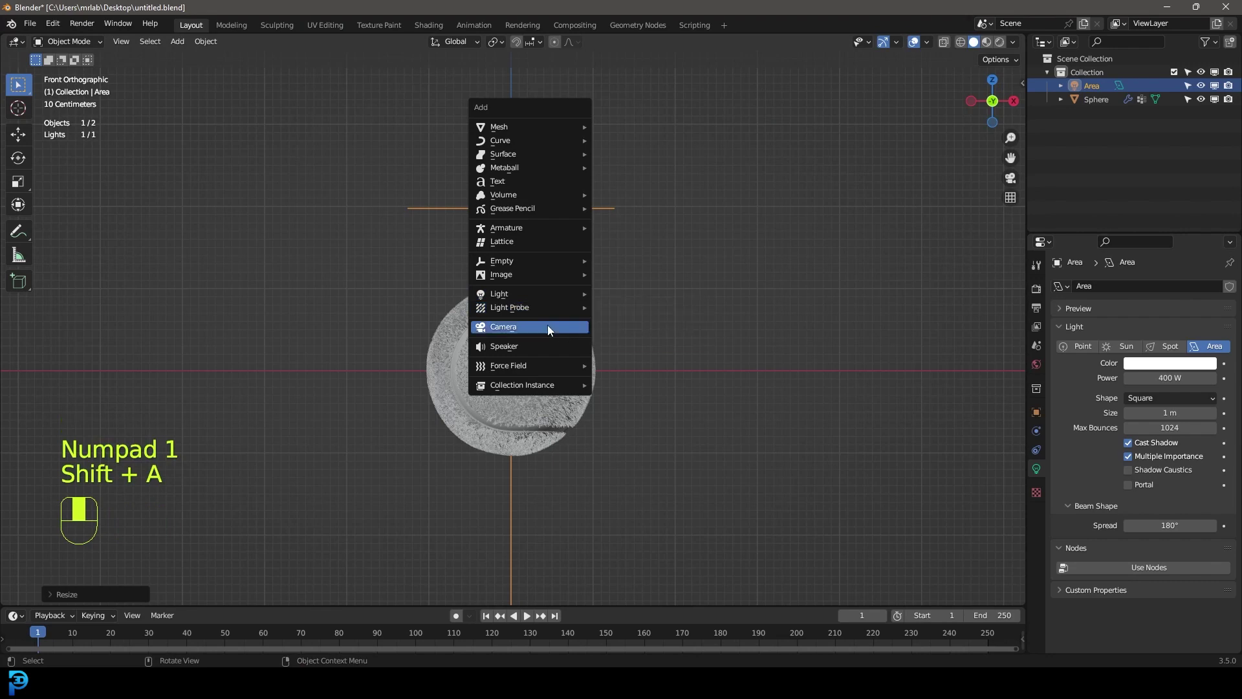
Add a camera and place it to the left of the ball in right side view.
{"action": "left_click", "coordinate": [547, 325]}
{"action": "key", "text": "KP_3"}
{"action": "key", "text": "g"}
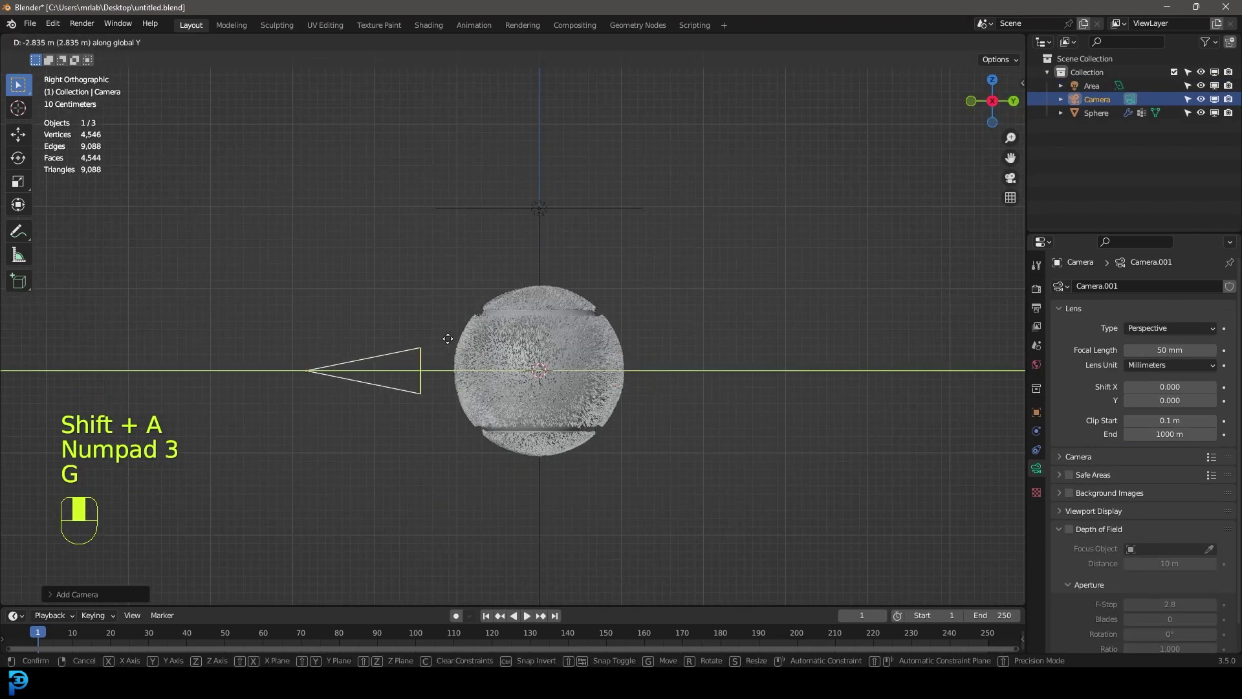
{"action": "left_click", "coordinate": [316, 348]}
Look through the camera and reposition it so the ball fills the frame.
{"action": "key", "text": "KP_0"}
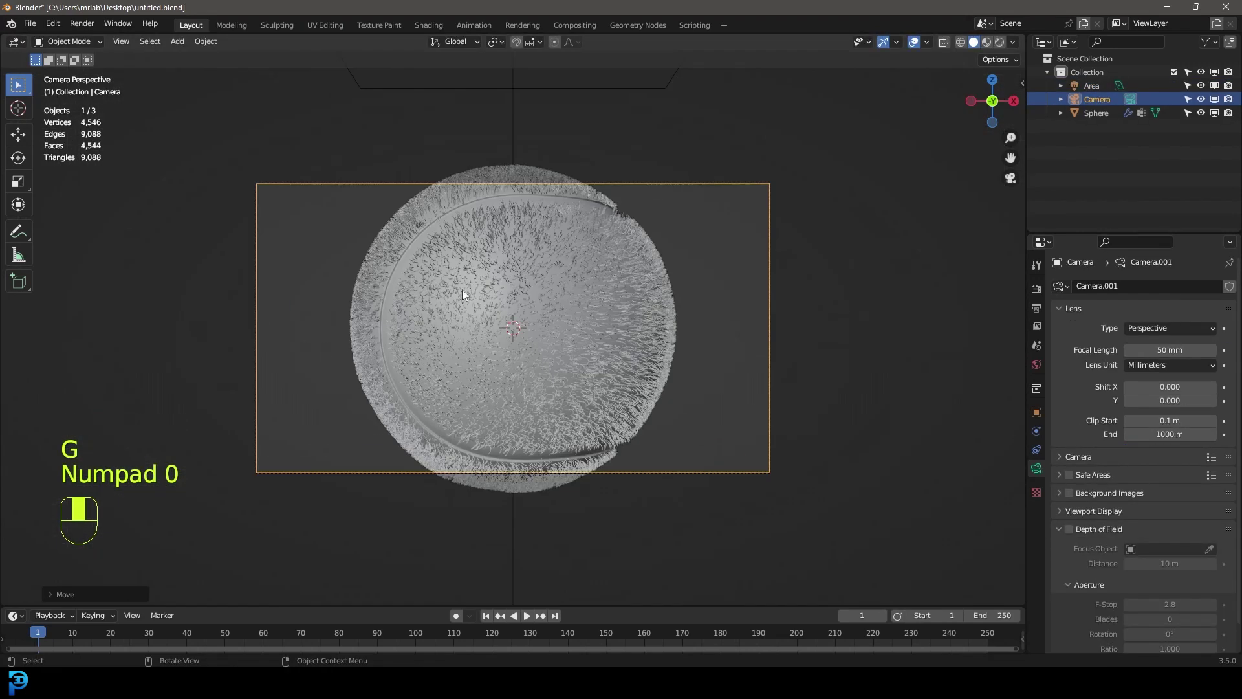
{"action": "scroll", "coordinate": [462, 289], "scroll_direction": "down", "scroll_amount": 2}
{"action": "key", "text": "g"}
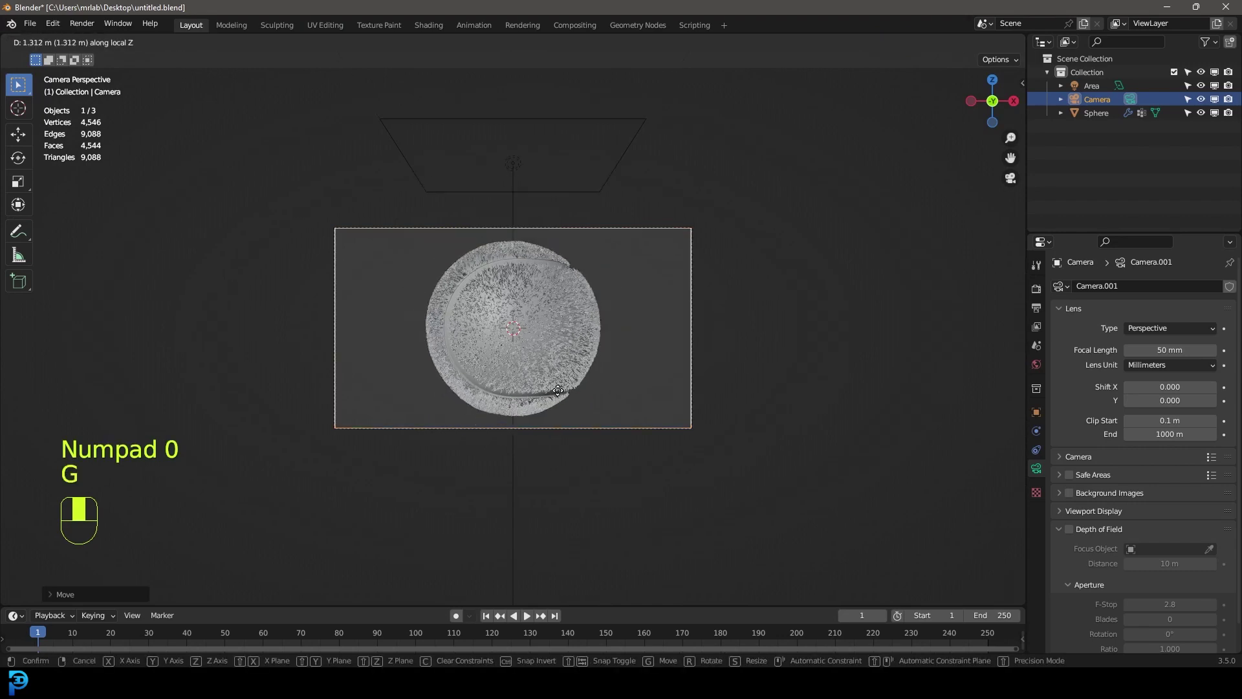
{"action": "left_click", "coordinate": [564, 375]}
{"action": "scroll", "coordinate": [559, 307], "scroll_direction": "up", "scroll_amount": 2}
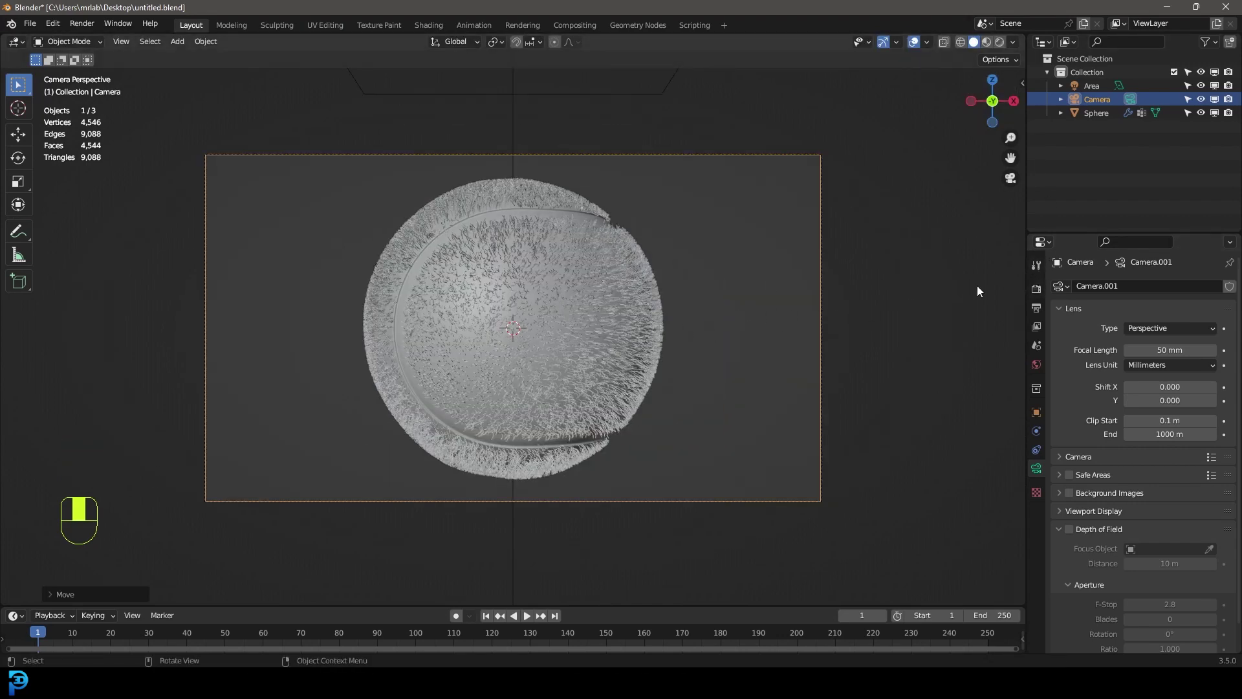
{"action": "left_click", "coordinate": [1037, 289]}
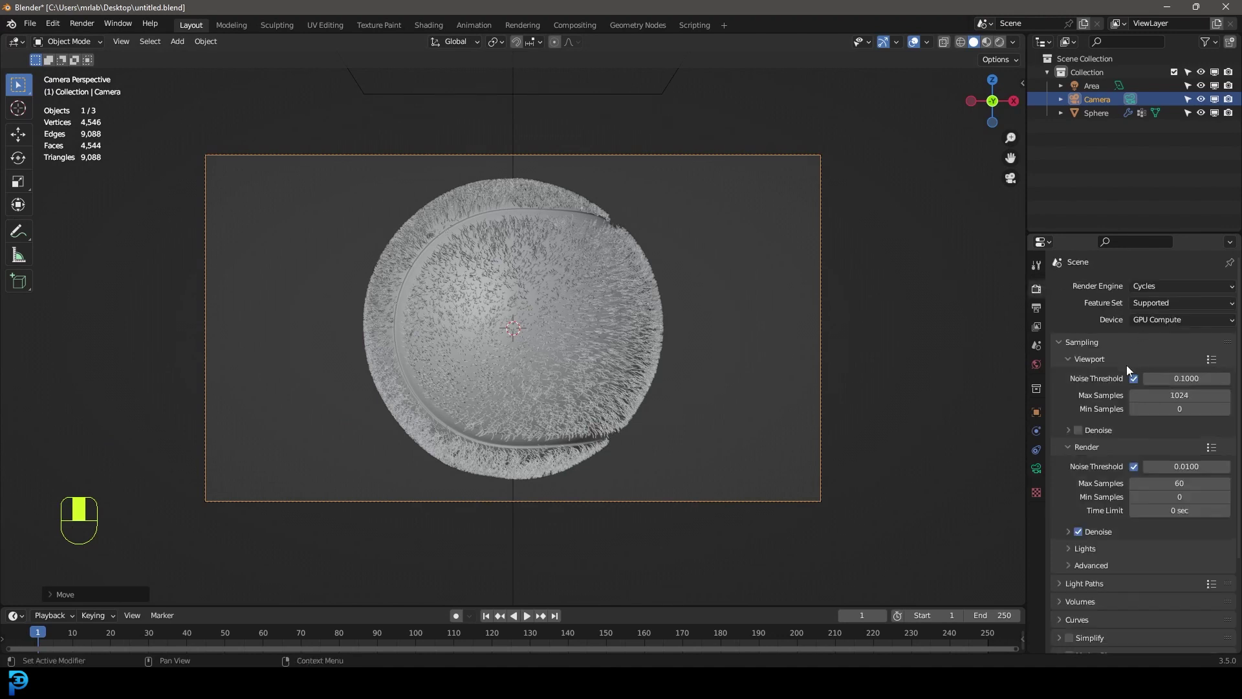
Expand the Film panel in Render Properties and turn on Transparent.
{"action": "scroll", "coordinate": [1105, 389], "scroll_direction": "down", "scroll_amount": 4}
{"action": "left_click", "coordinate": [1076, 553]}
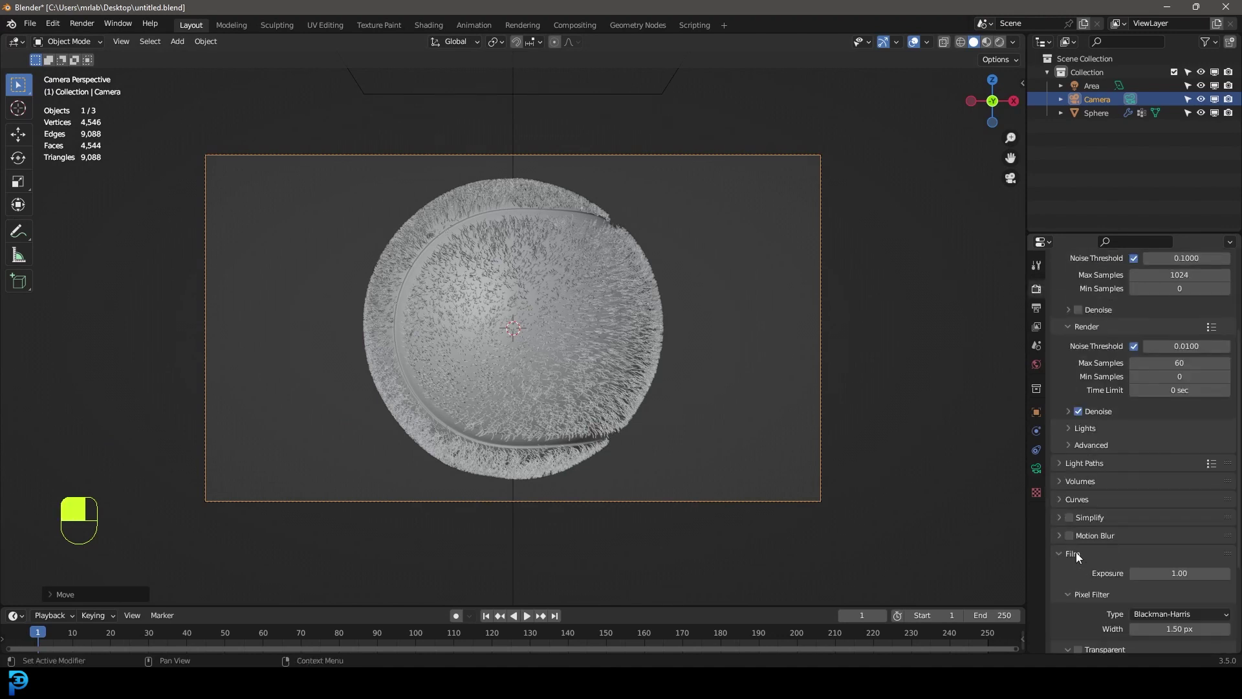
{"action": "scroll", "coordinate": [1077, 553], "scroll_direction": "down", "scroll_amount": 2}
{"action": "left_click", "coordinate": [1078, 598]}
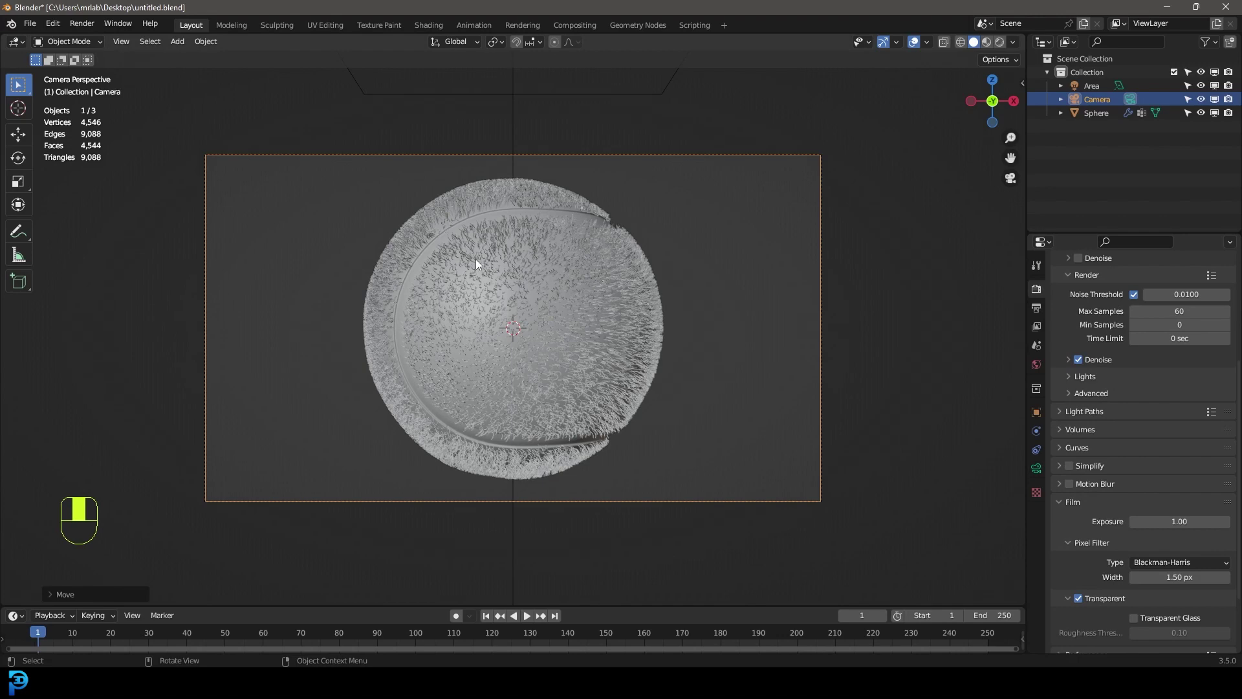
{"action": "scroll", "coordinate": [483, 267], "scroll_direction": "up", "scroll_amount": 1}
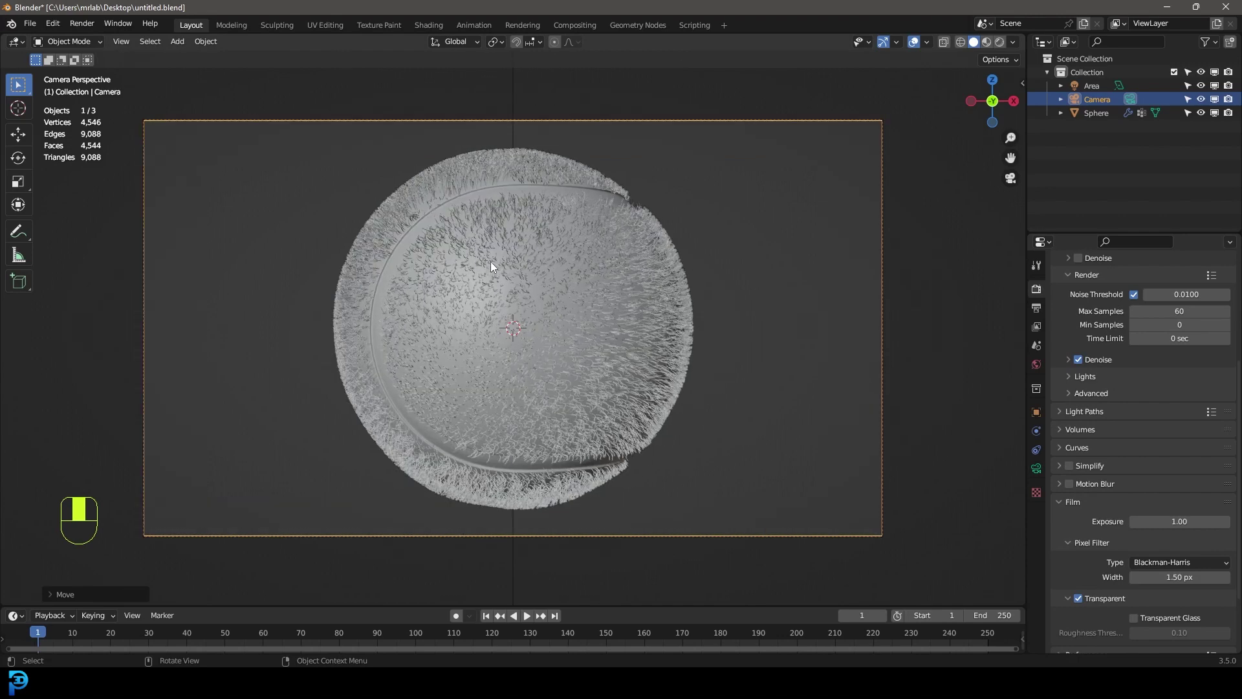
{"action": "scroll", "coordinate": [563, 272], "scroll_direction": "down", "scroll_amount": 2}
Switch to rendered preview and duplicate the area light to the ball's upper right.
{"action": "key", "text": "z"}
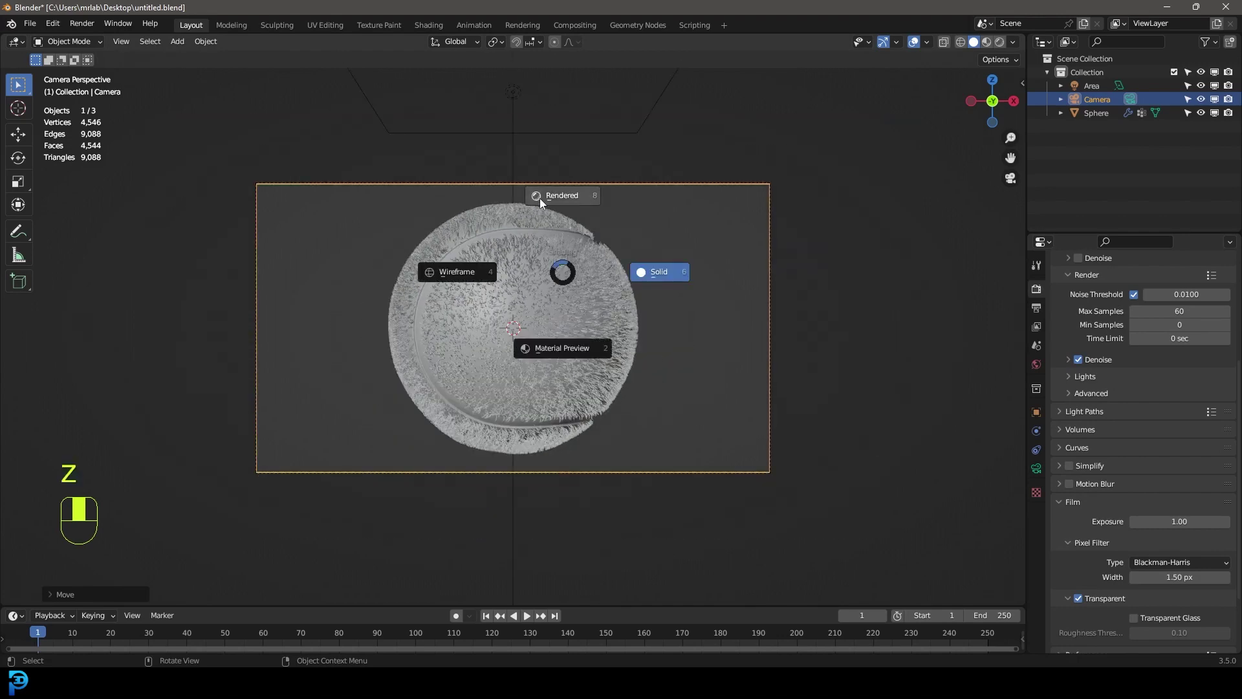
{"action": "left_click", "coordinate": [654, 204]}
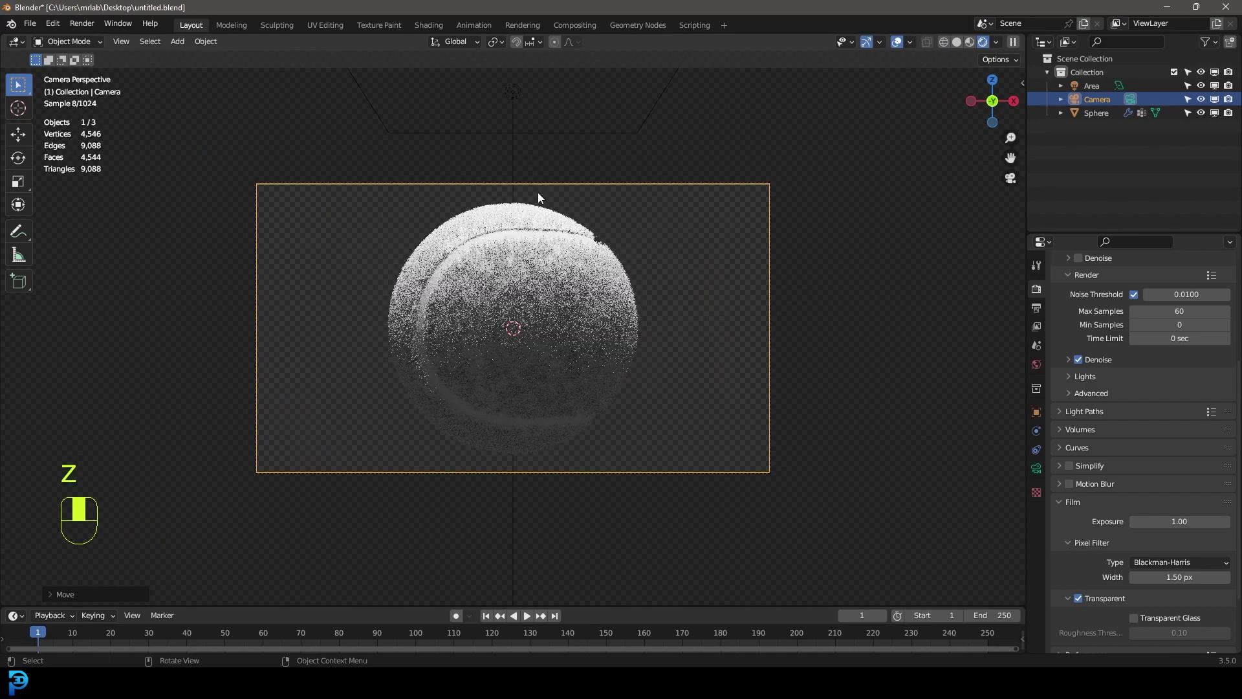
{"action": "left_click", "coordinate": [522, 133]}
{"action": "key", "text": "KP_3"}
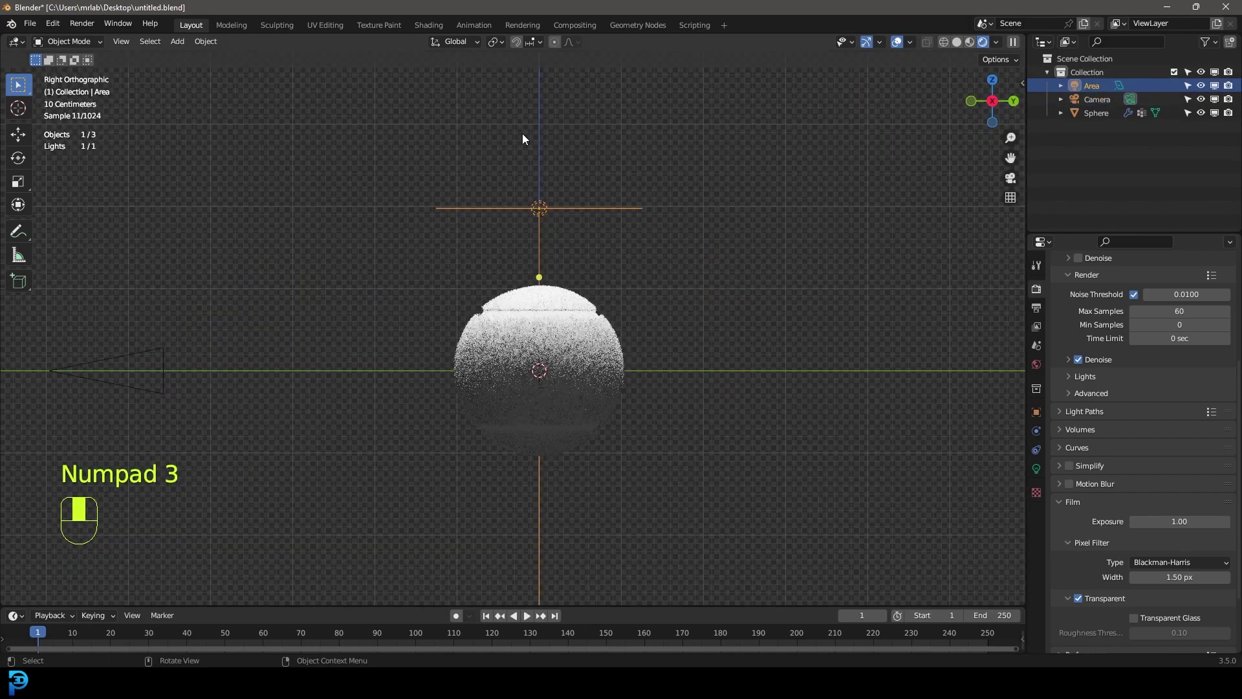
{"action": "key", "text": "shift+d"}
{"action": "key", "text": "r"}
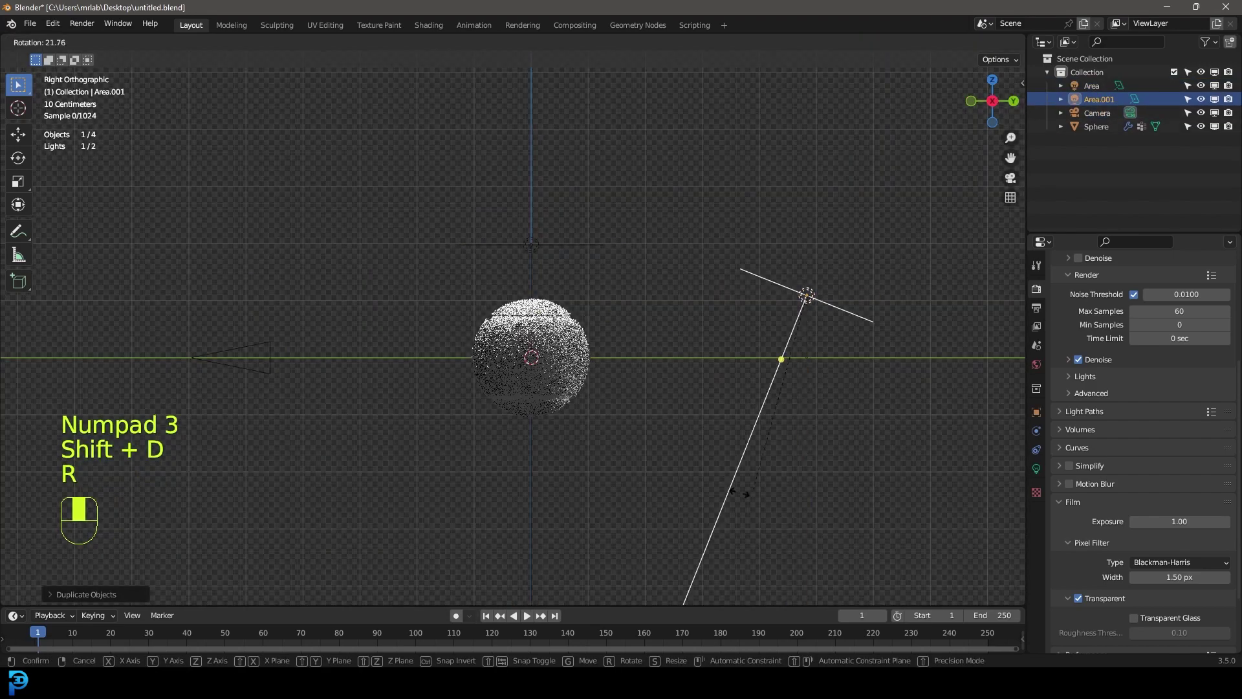
{"action": "key", "text": "g"}
{"action": "left_click", "coordinate": [689, 264]}
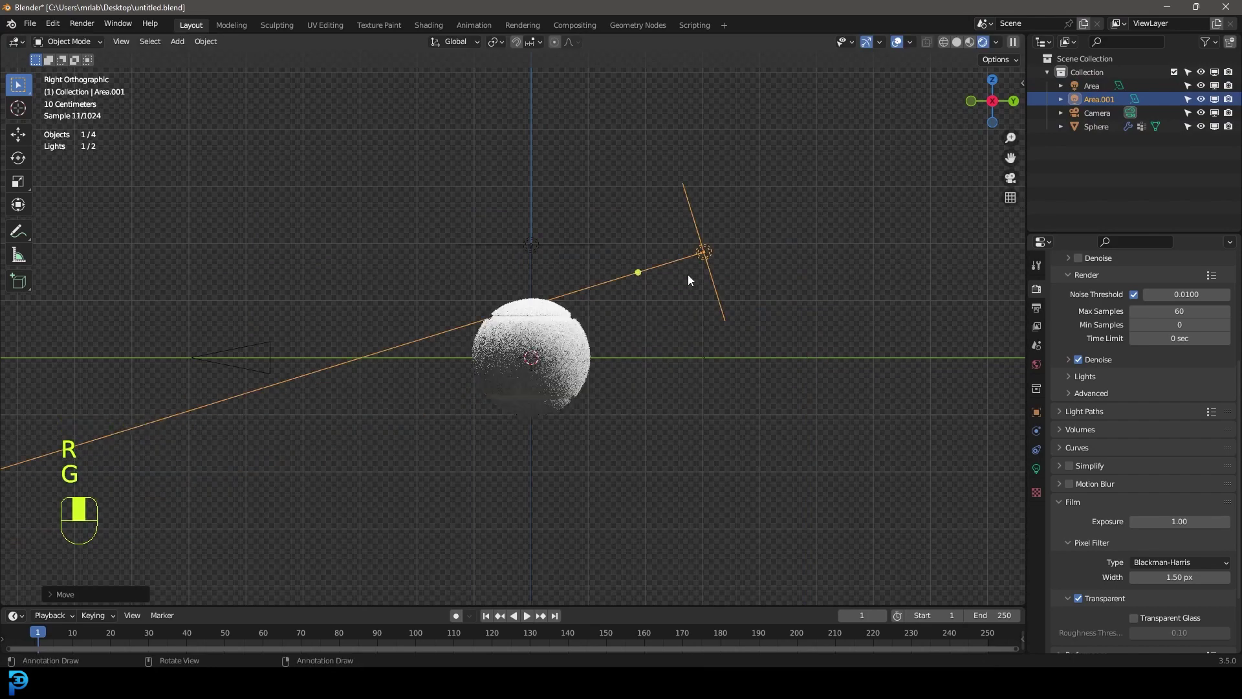
Add a third area light below right of the ball, tilted toward it.
{"action": "key", "text": "shift+d"}
{"action": "left_click", "coordinate": [714, 466]}
{"action": "key", "text": "r"}
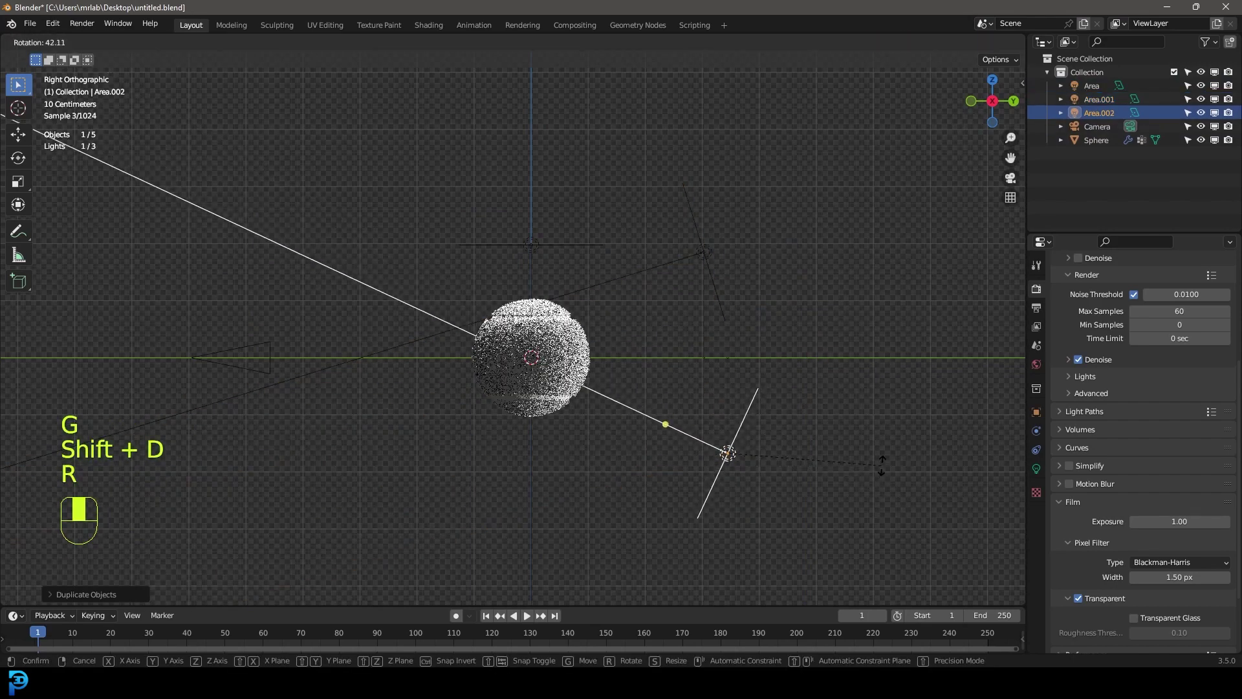
{"action": "left_click", "coordinate": [694, 446]}
{"action": "middle_click_drag", "start_coordinate": [694, 442], "coordinate": [738, 373]}
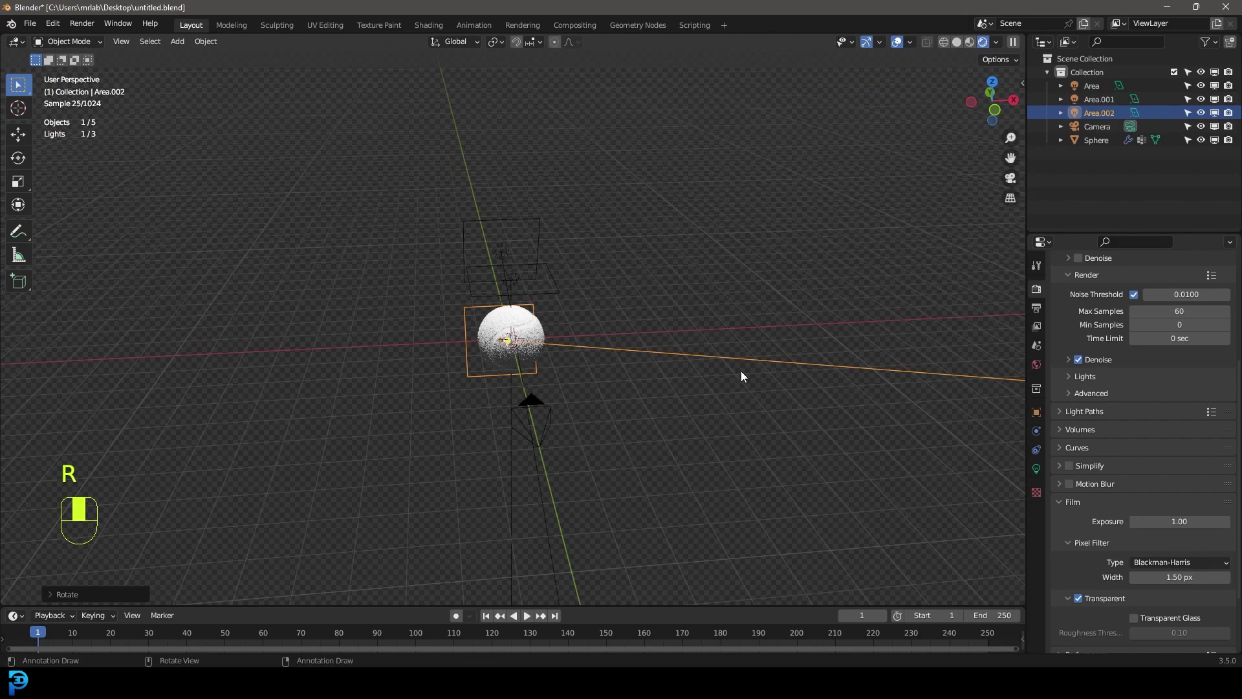
In top view, add a fourth area light lower right, angled at the ball.
{"action": "key", "text": "KP_7"}
{"action": "key", "text": "shift+d"}
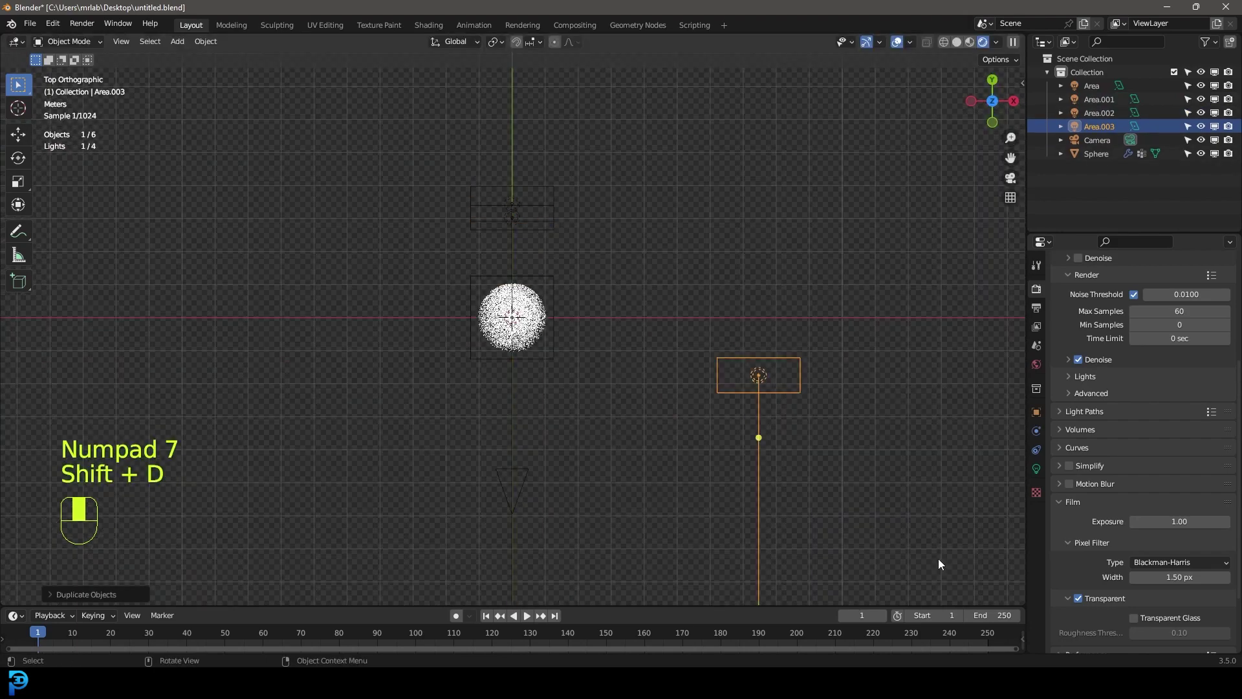
{"action": "left_click", "coordinate": [940, 560]}
{"action": "key", "text": "r"}
{"action": "left_click", "coordinate": [557, 461]}
{"action": "key", "text": "g"}
{"action": "left_click", "coordinate": [597, 443]}
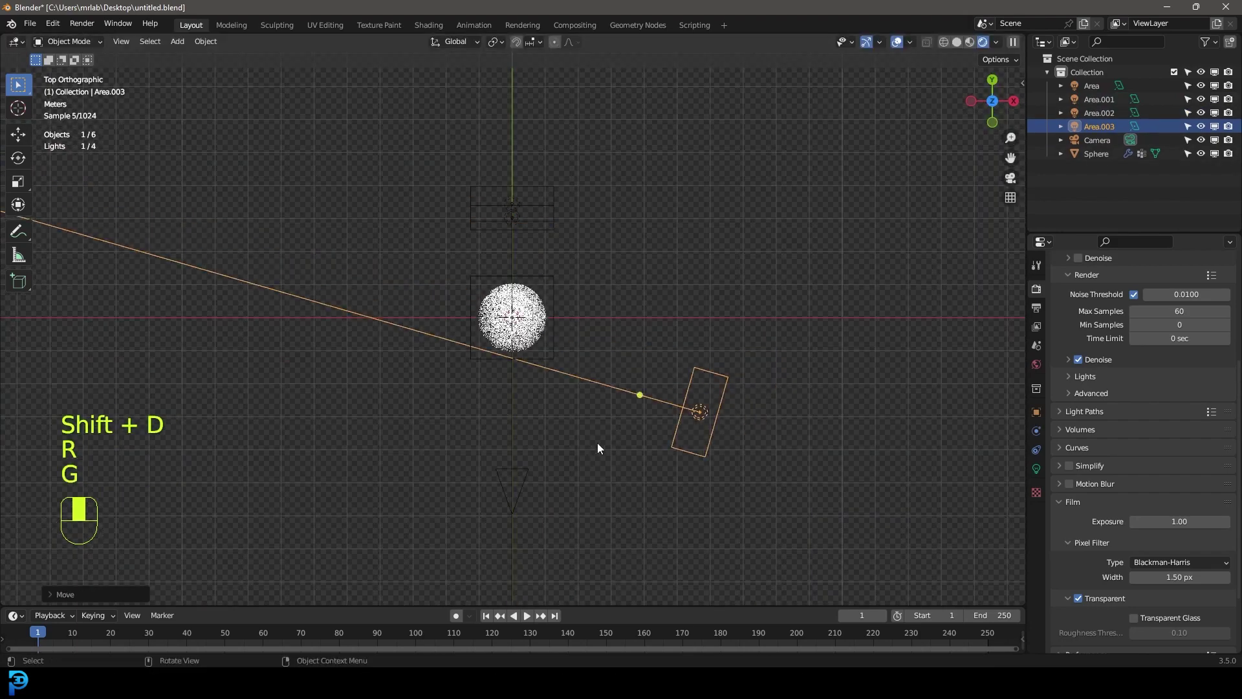
{"action": "key", "text": "KP_0"}
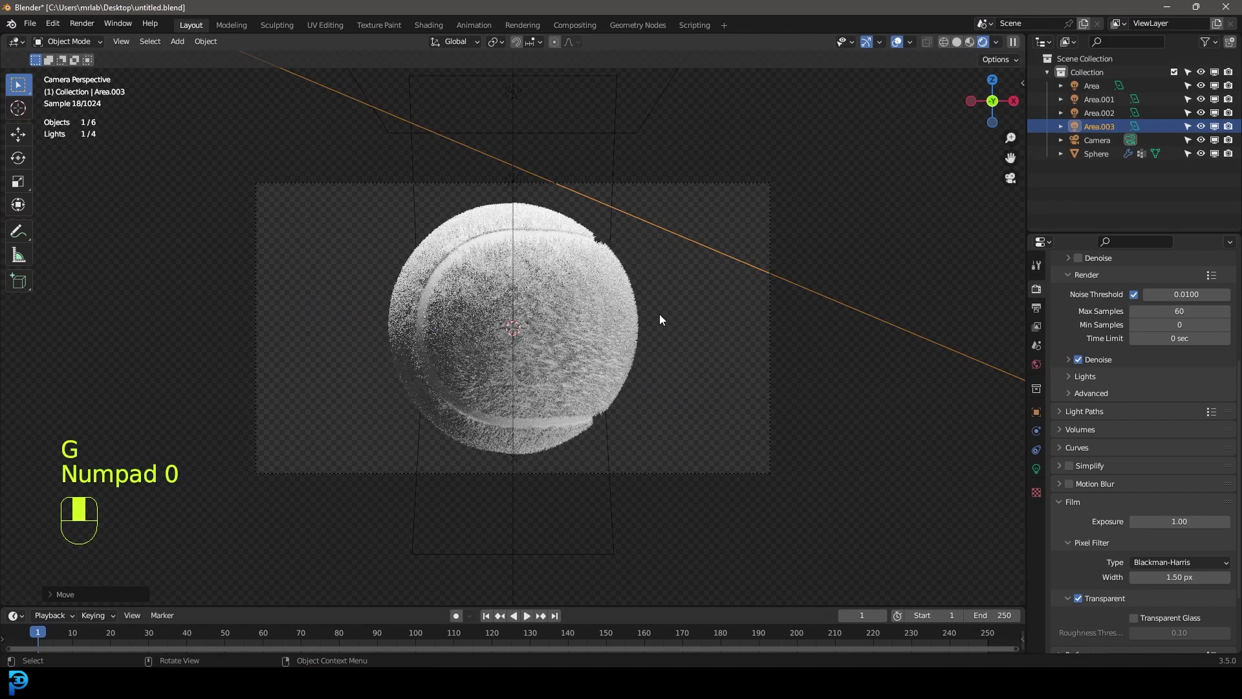
Add a fifth area light left of the ball, turned toward it, and check through the camera.
{"action": "key", "text": "KP_7"}
{"action": "key", "text": "shift+d"}
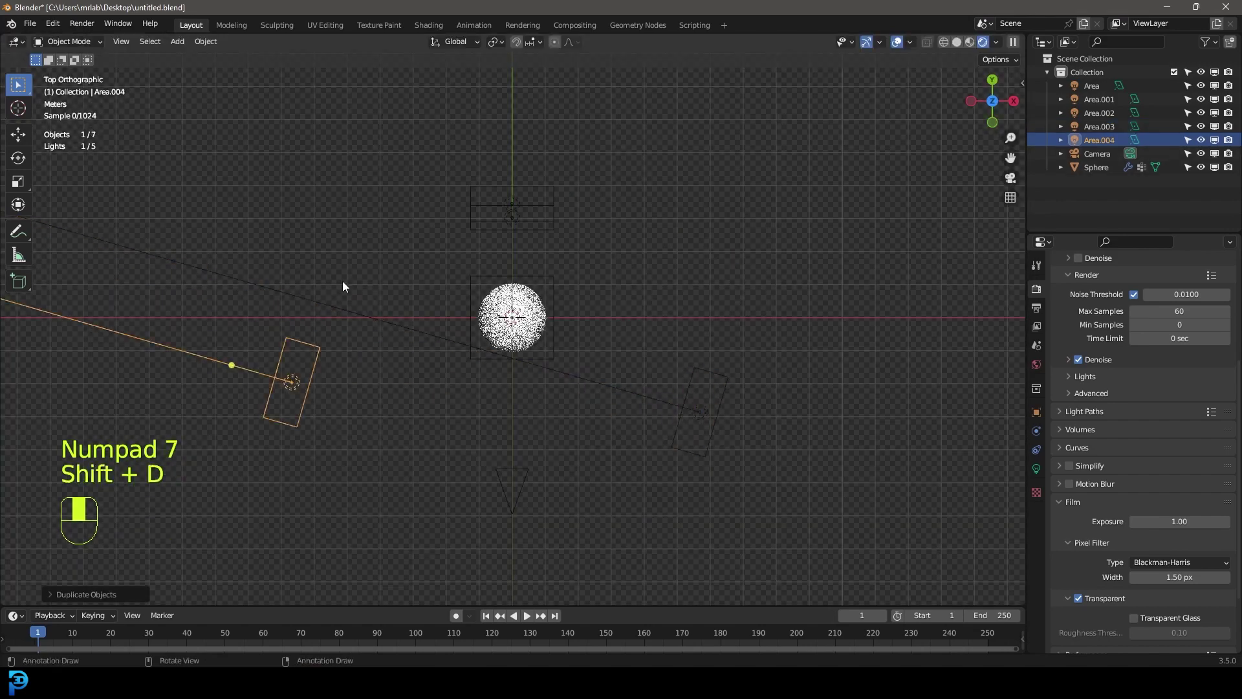
{"action": "key", "text": "r"}
{"action": "key", "text": "r"}
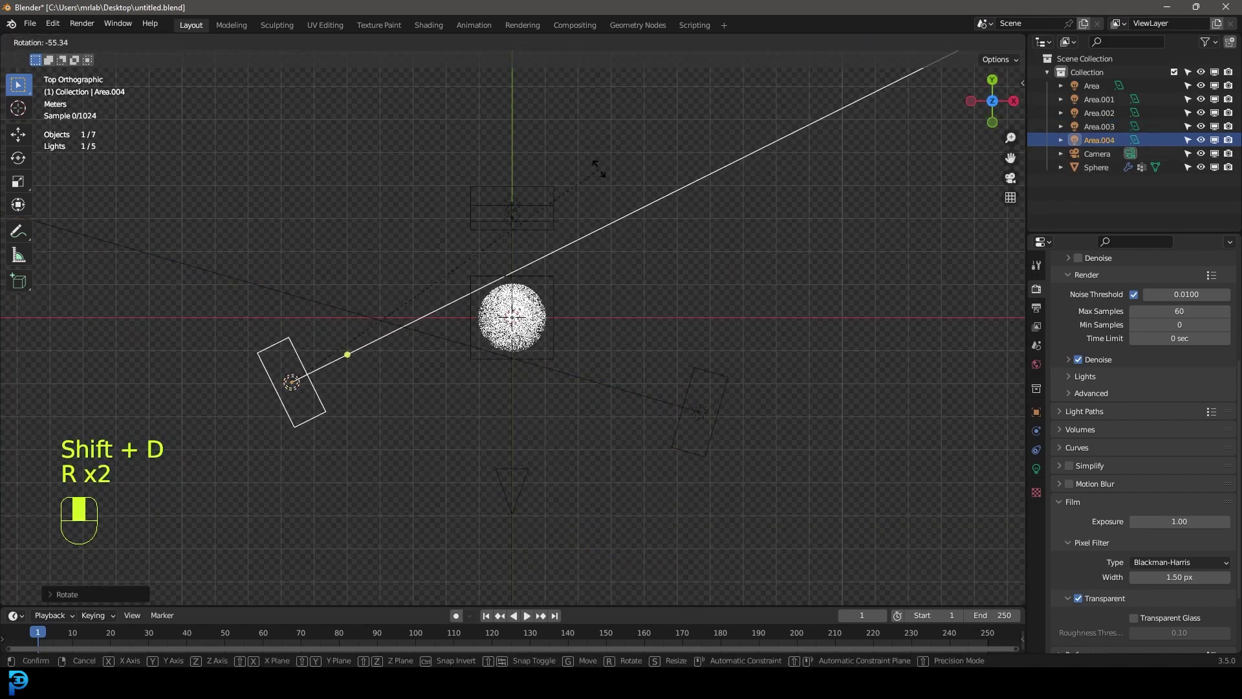
{"action": "left_click", "coordinate": [599, 183]}
{"action": "key", "text": "g"}
{"action": "left_click", "coordinate": [616, 212]}
{"action": "key", "text": "KP_0"}
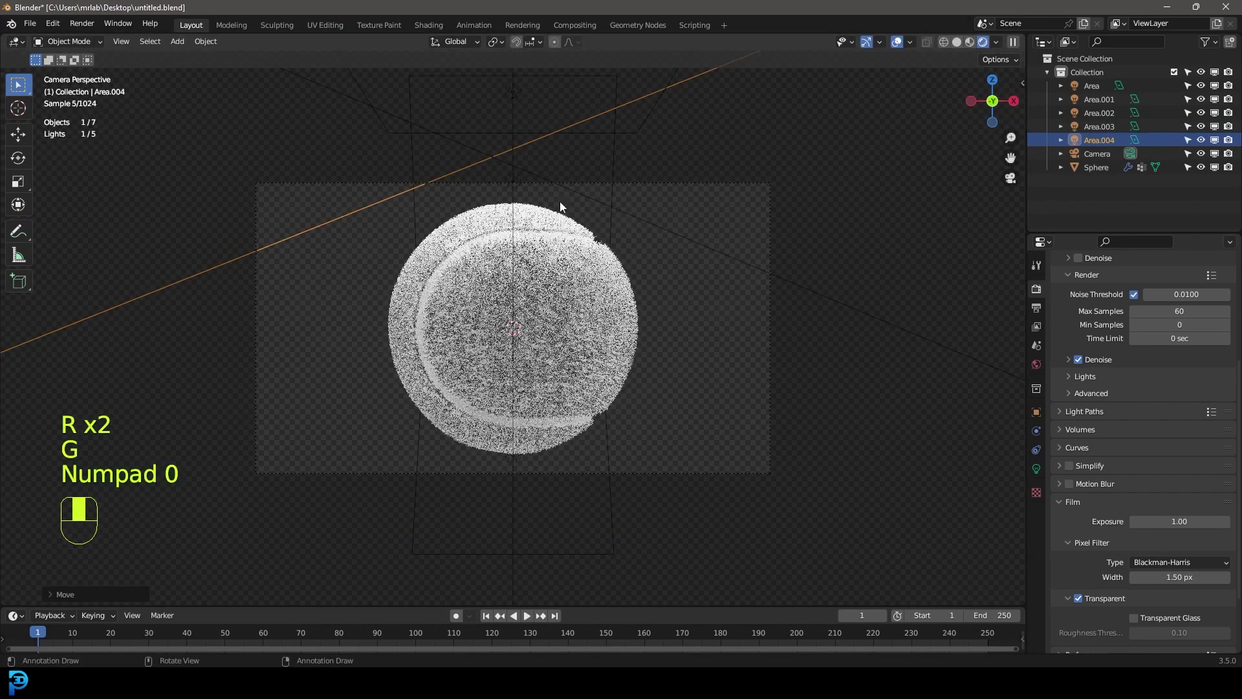
{"action": "left_click", "coordinate": [568, 255]}
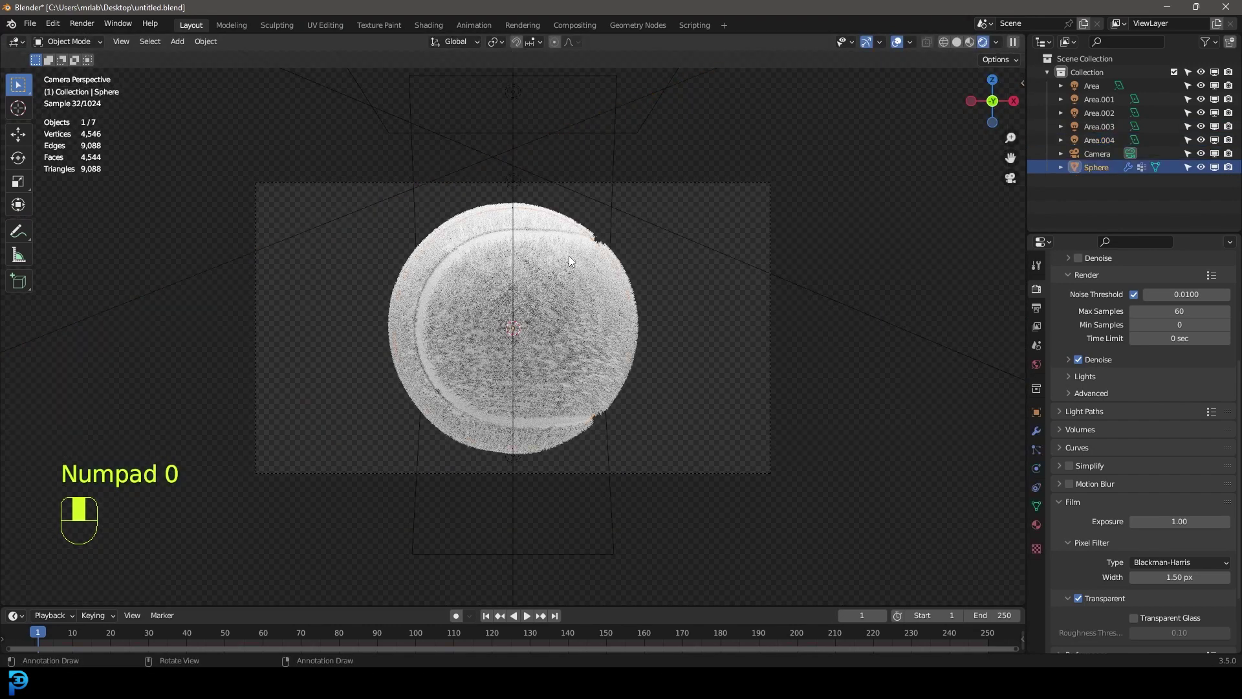
Create a new material on the ball and name it 'fuzz'.
{"action": "left_click", "coordinate": [1037, 525]}
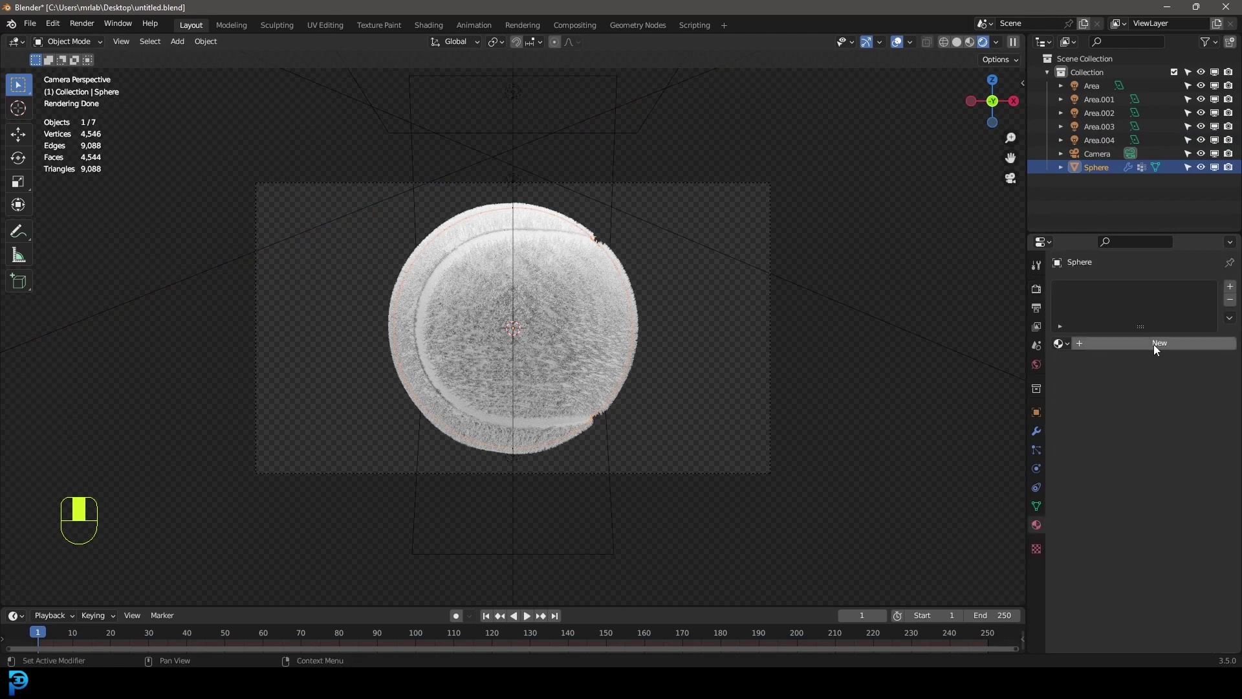
{"action": "left_click", "coordinate": [1151, 344]}
{"action": "double_click", "coordinate": [1119, 343]}
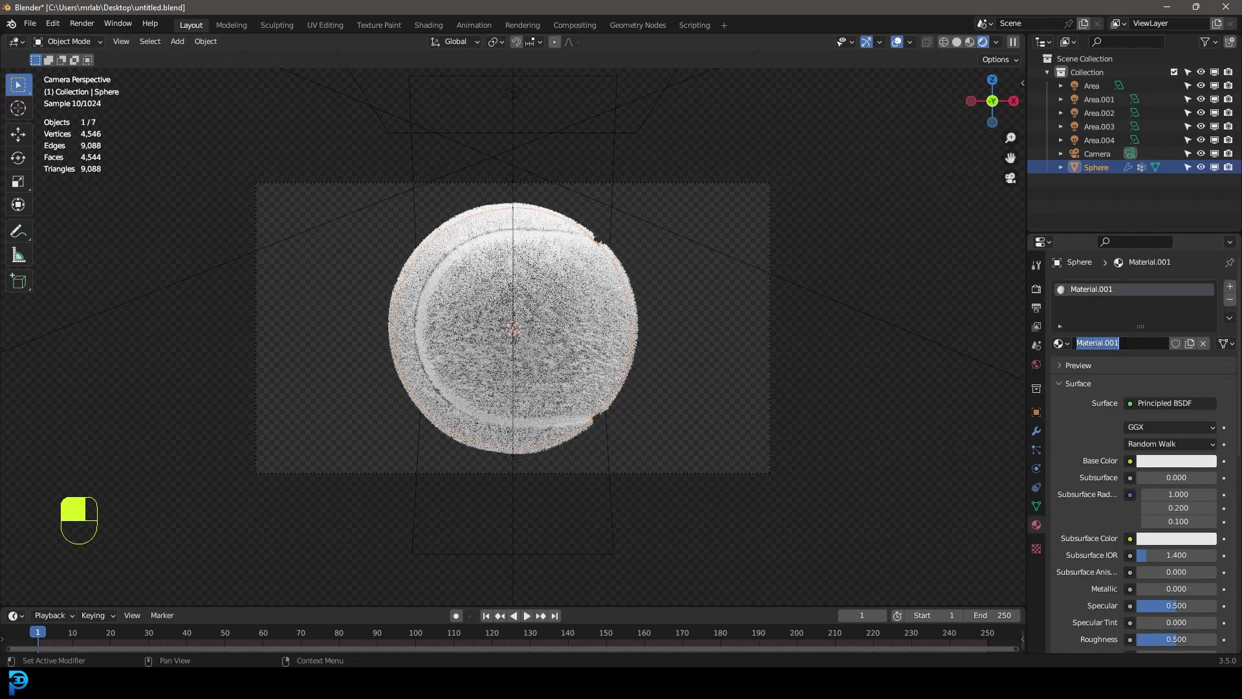
{"action": "type", "text": "fuzz"}
{"action": "key", "text": "Return"}
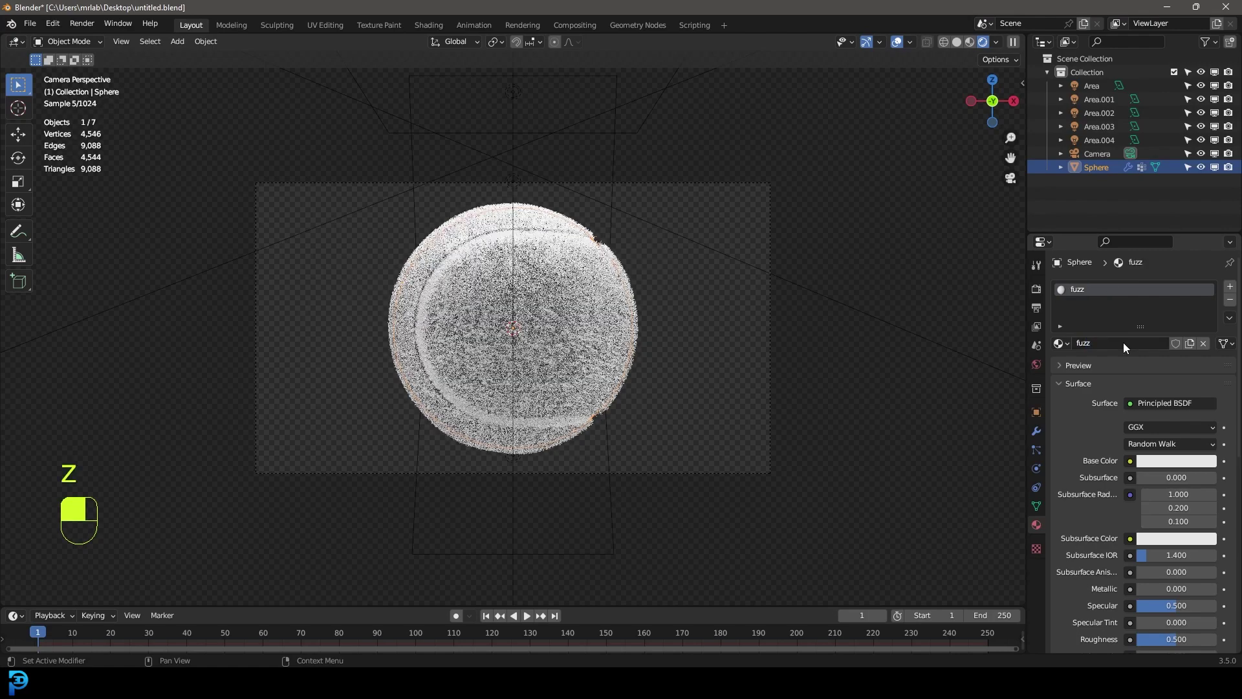
Set the fuzz Base Color to yellow-green (Hue about 0.144, Saturation about 0.793).
{"action": "left_click", "coordinate": [1158, 463]}
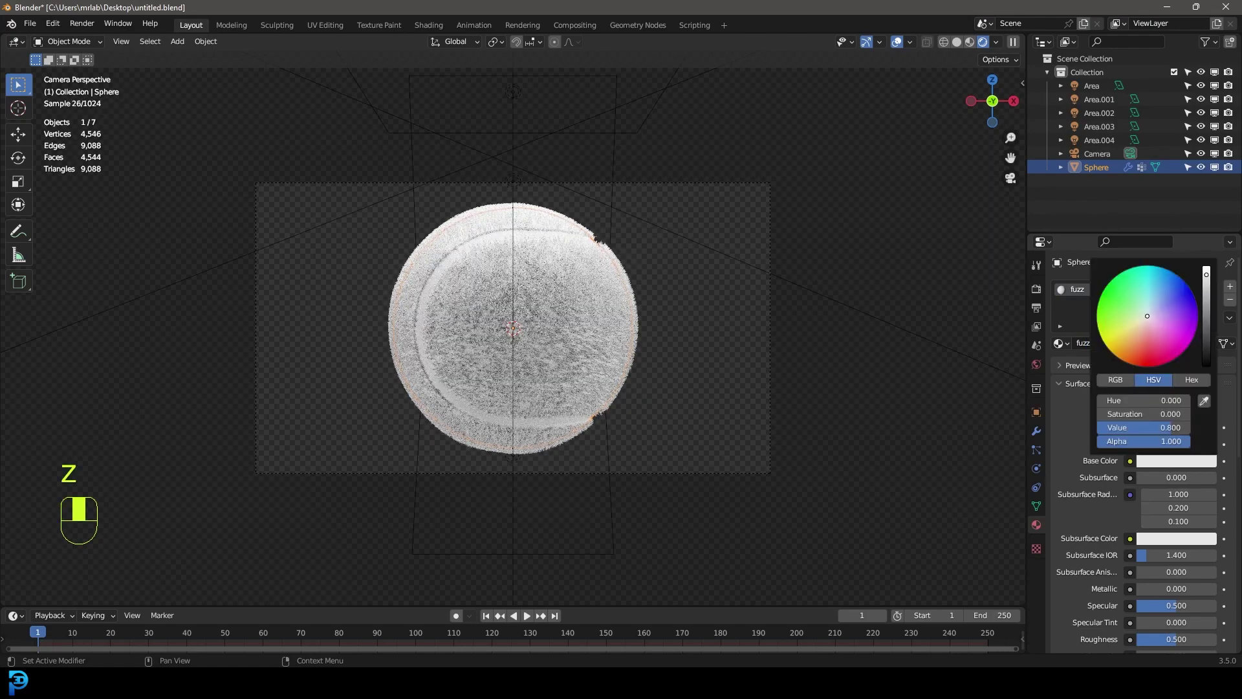
{"action": "left_click", "coordinate": [1127, 330]}
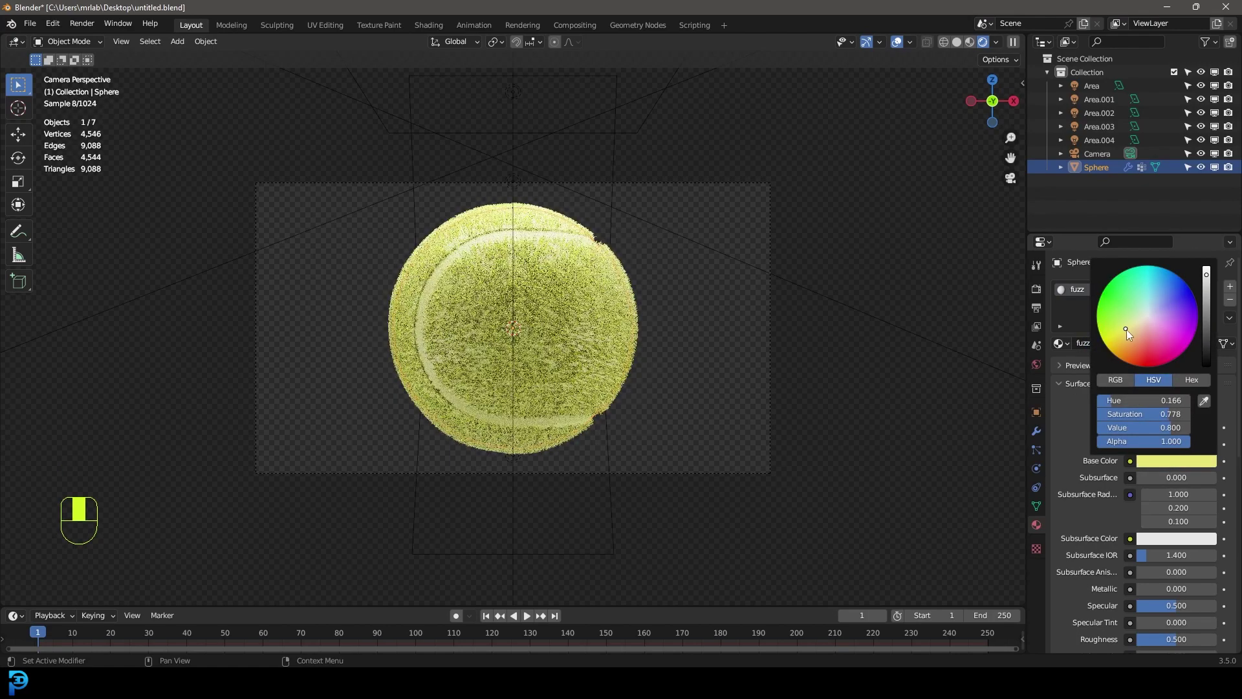
{"action": "left_click_drag", "start_coordinate": [1127, 329], "coordinate": [1124, 332]}
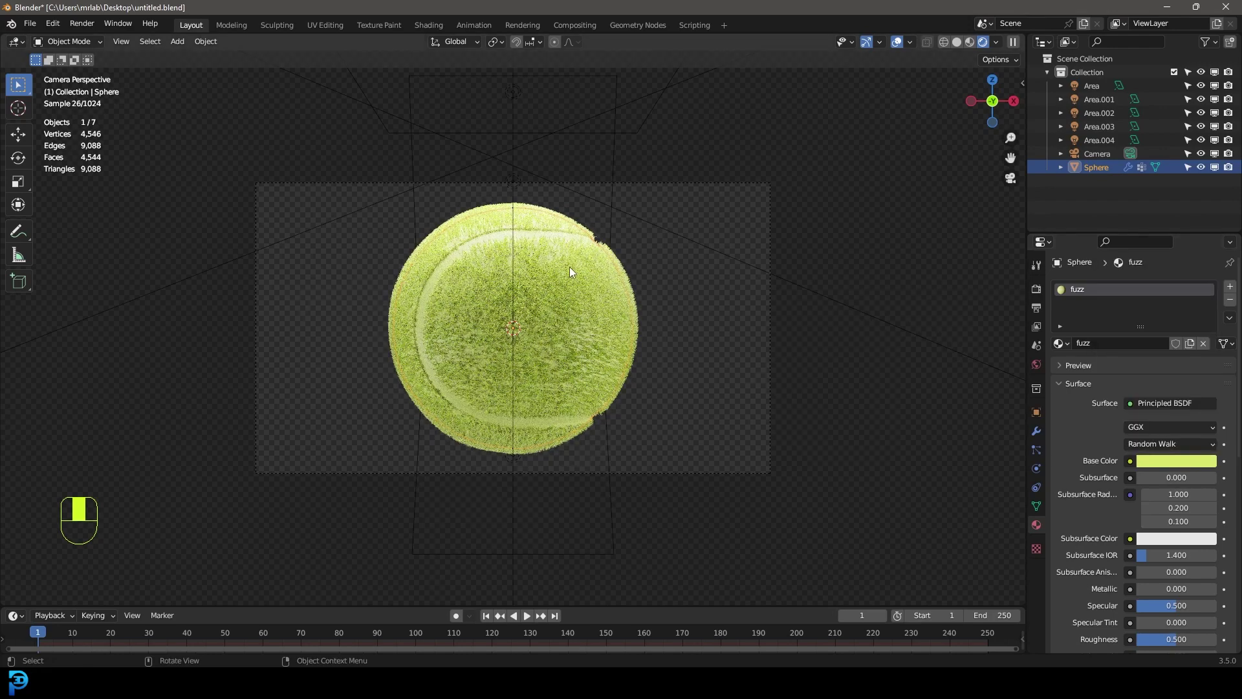
{"action": "key", "text": "Tab"}
In solid shading, select the seam band by inverting the fuzz vertex group selection.
{"action": "middle_click_drag", "start_coordinate": [569, 266], "coordinate": [591, 272]}
{"action": "key", "text": "z"}
{"action": "left_click", "coordinate": [599, 249]}
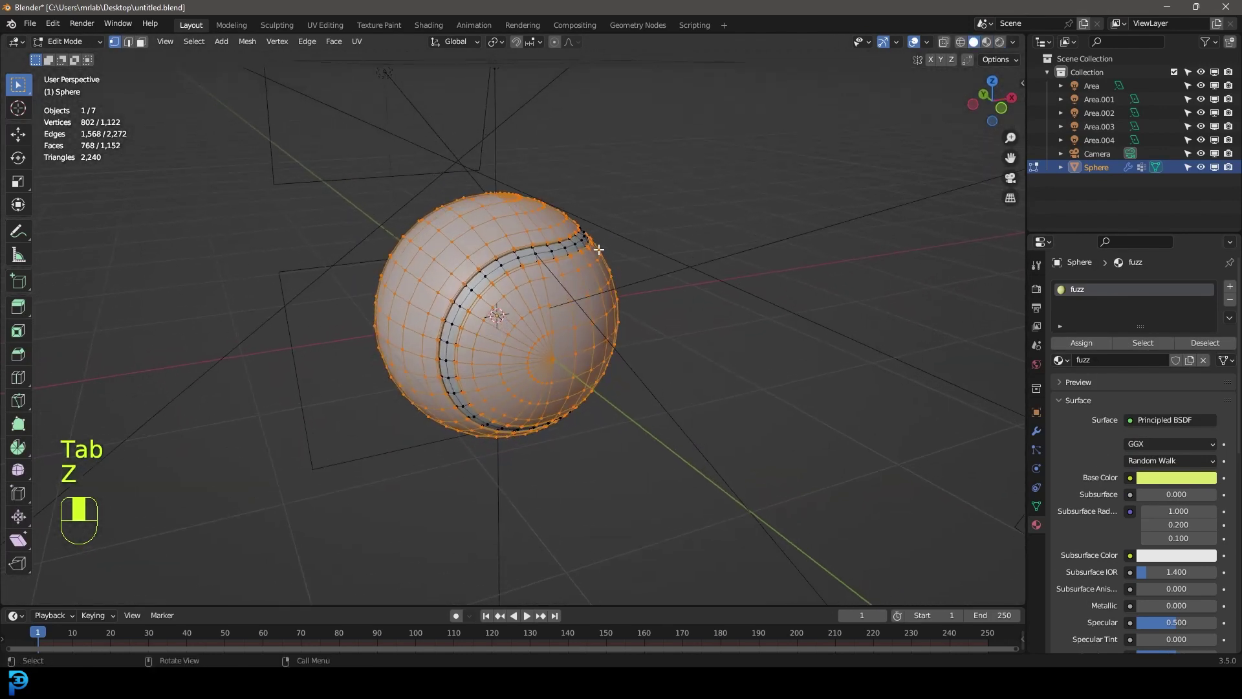
{"action": "scroll", "coordinate": [599, 249], "scroll_direction": "up", "scroll_amount": 4}
{"action": "left_click", "coordinate": [1036, 505]}
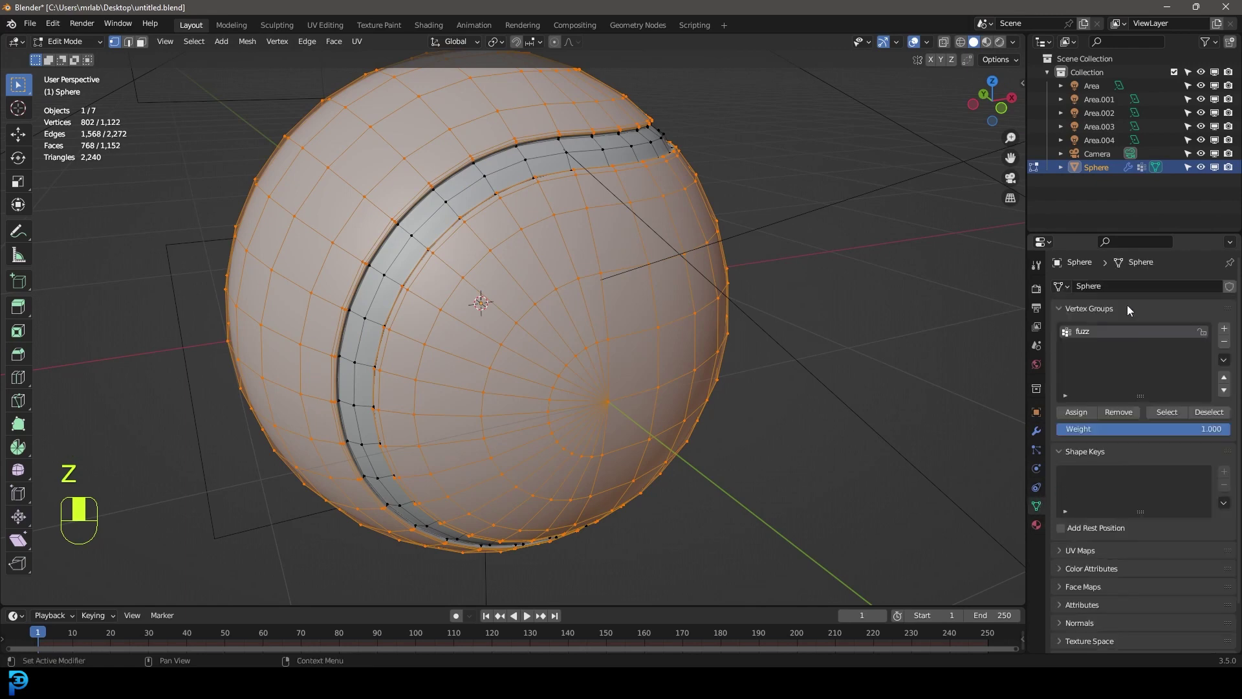
{"action": "key", "text": "alt+a"}
{"action": "key", "text": "alt+a"}
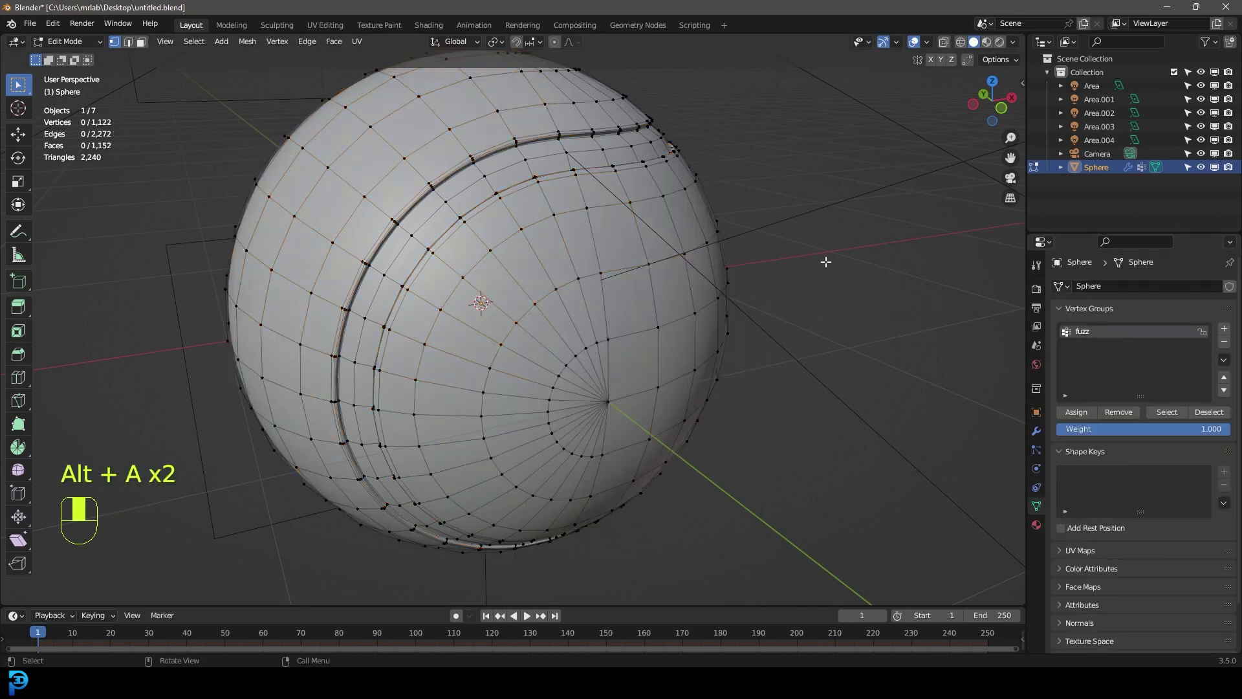
{"action": "left_click", "coordinate": [1167, 412]}
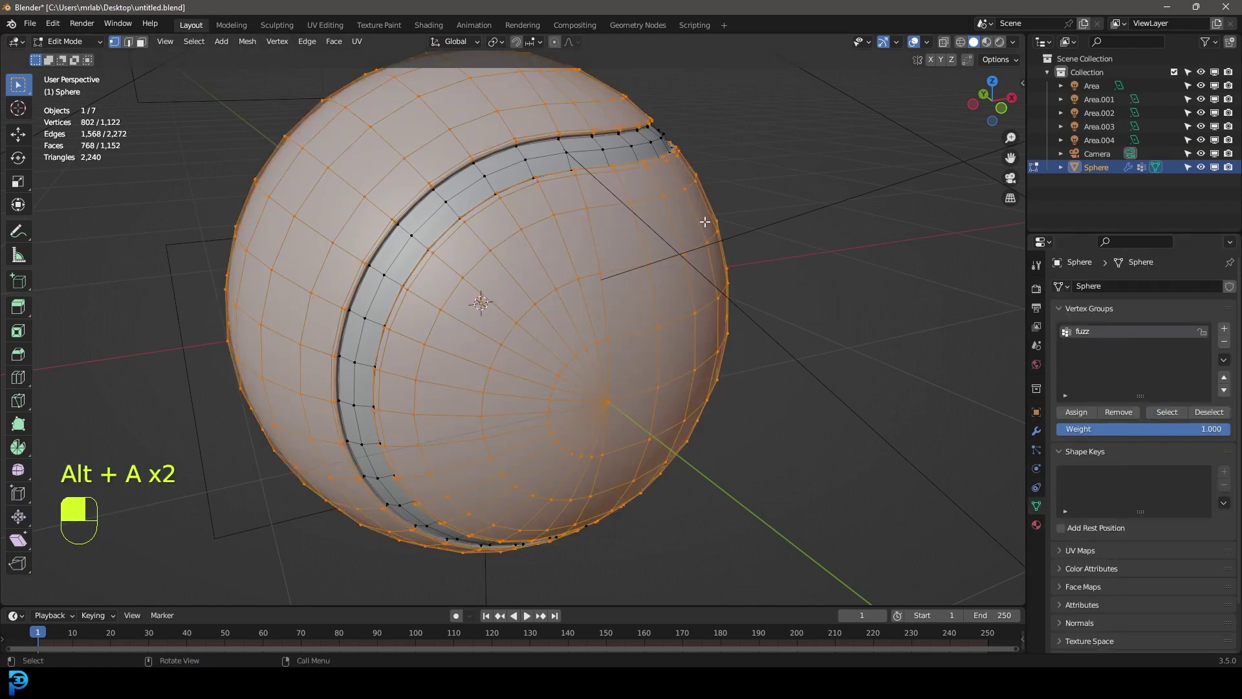
{"action": "key", "text": "ctrl+i"}
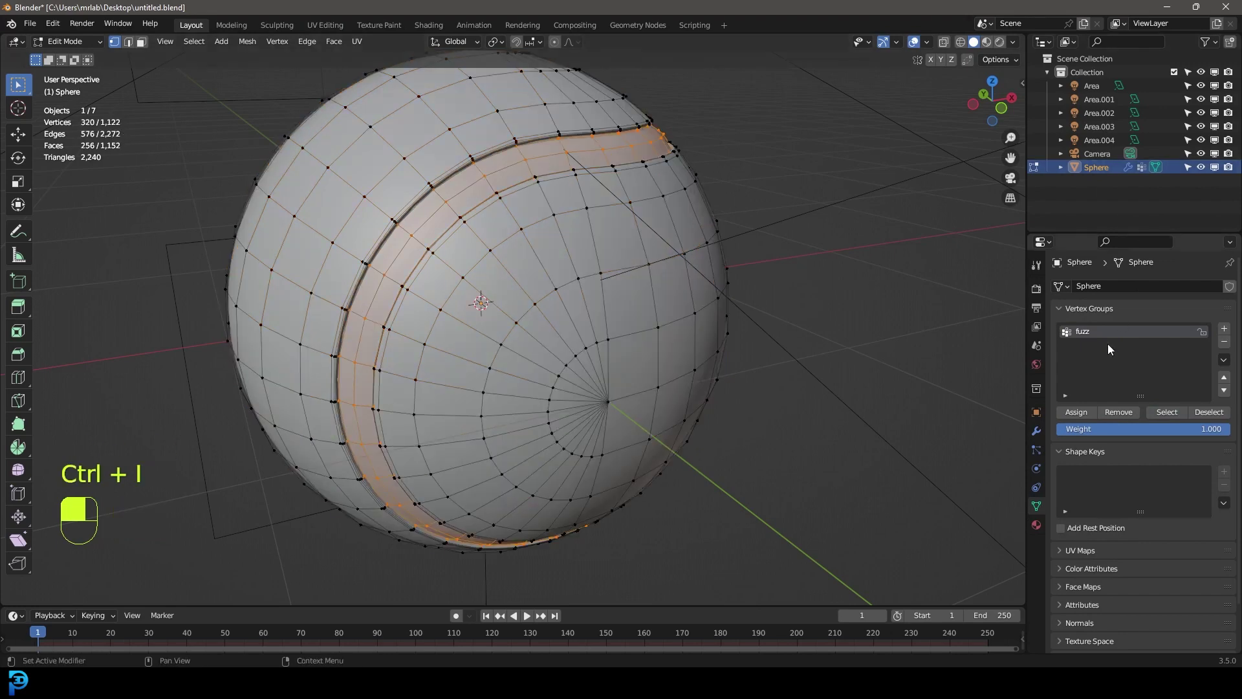
Add a second material slot with a new material named 'rubber' and return to object mode.
{"action": "left_click", "coordinate": [1037, 525]}
{"action": "left_click", "coordinate": [1230, 287]}
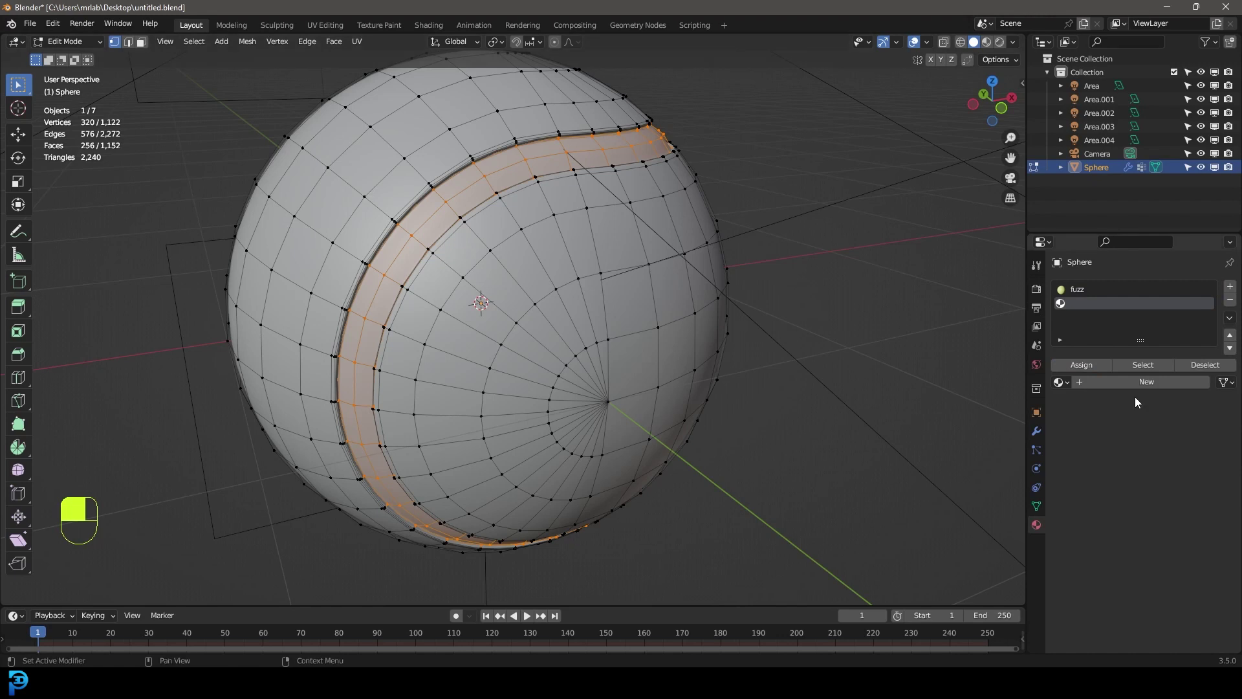
{"action": "left_click", "coordinate": [1130, 382]}
{"action": "left_click", "coordinate": [1131, 381]}
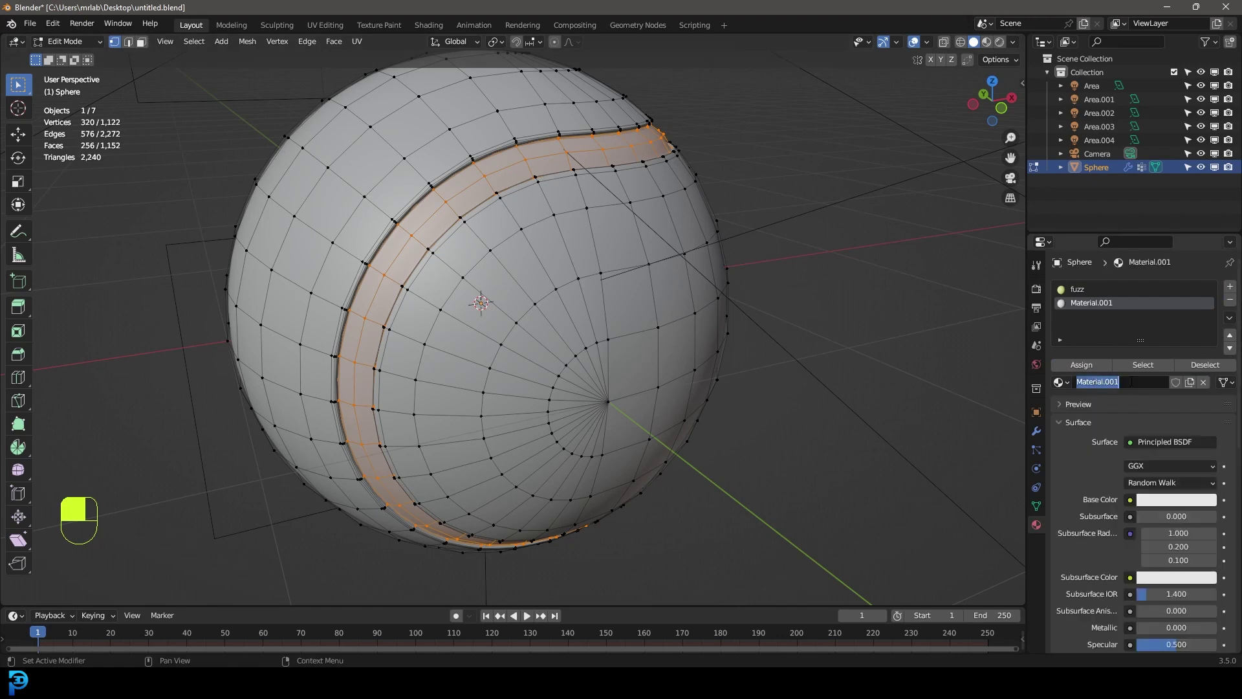
{"action": "type", "text": "rubber"}
{"action": "key", "text": "Return"}
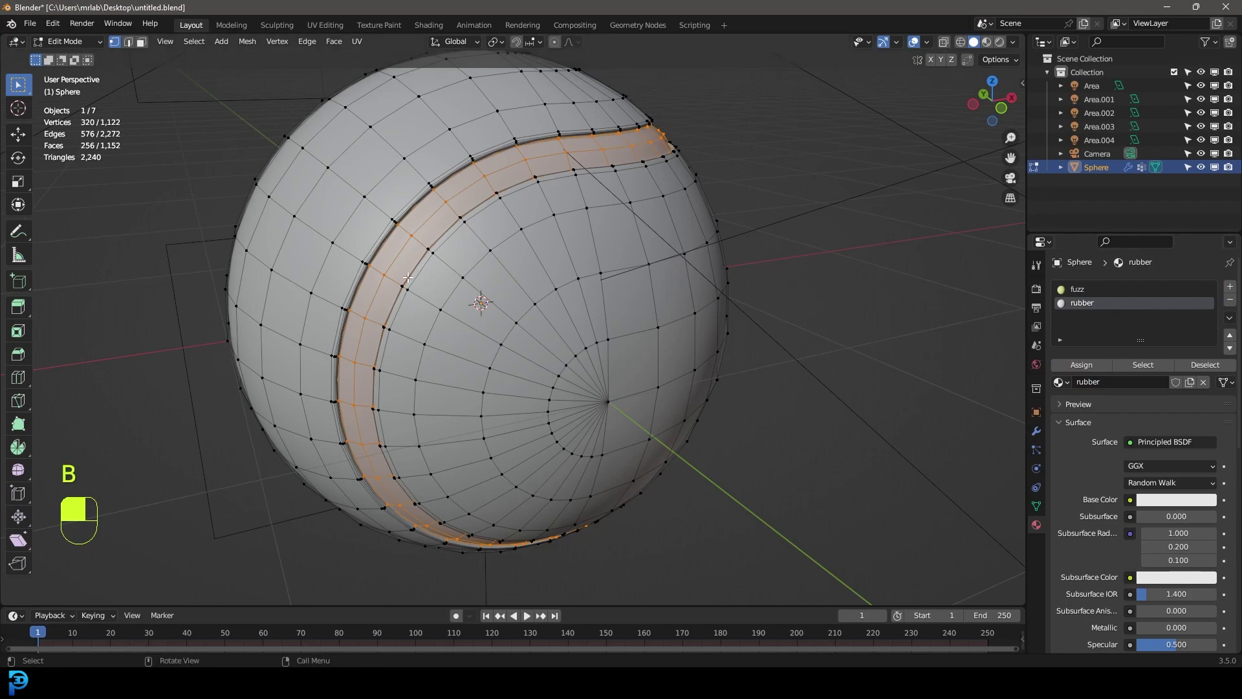
{"action": "key", "text": "Tab"}
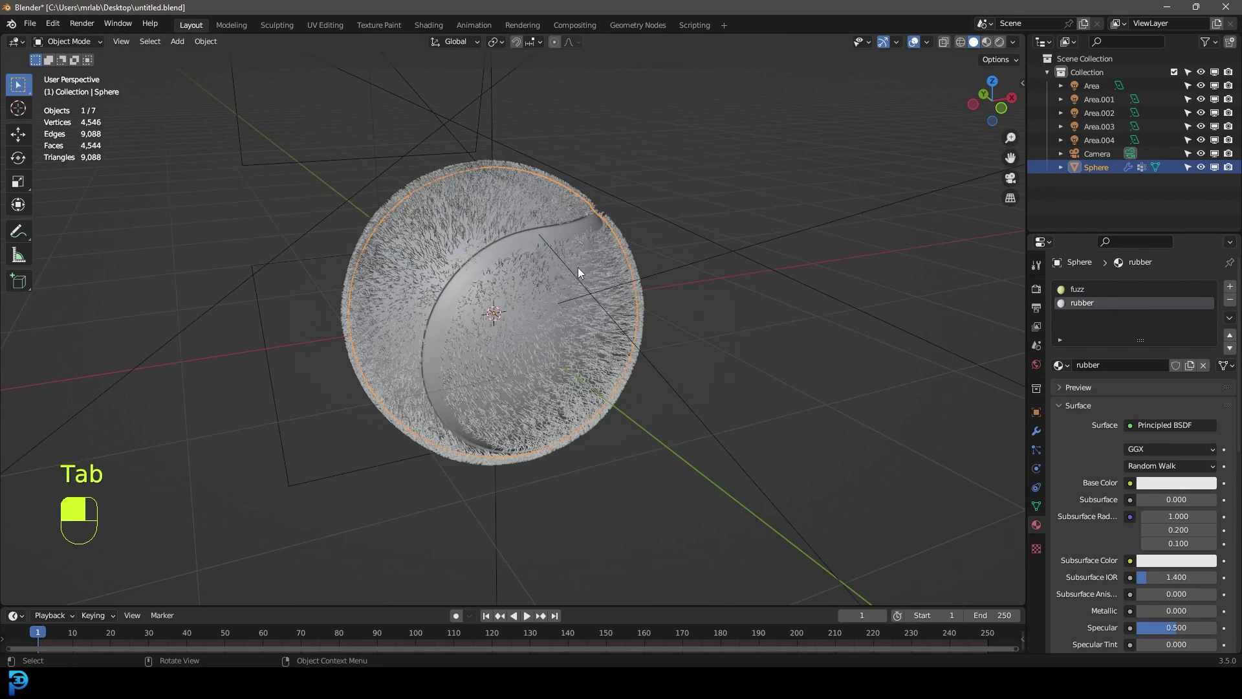
In rendered camera view, set the fuzz hair Diameter Root to 0.3 m.
{"action": "key", "text": "KP_0"}
{"action": "key", "text": "z"}
{"action": "left_click", "coordinate": [569, 195]}
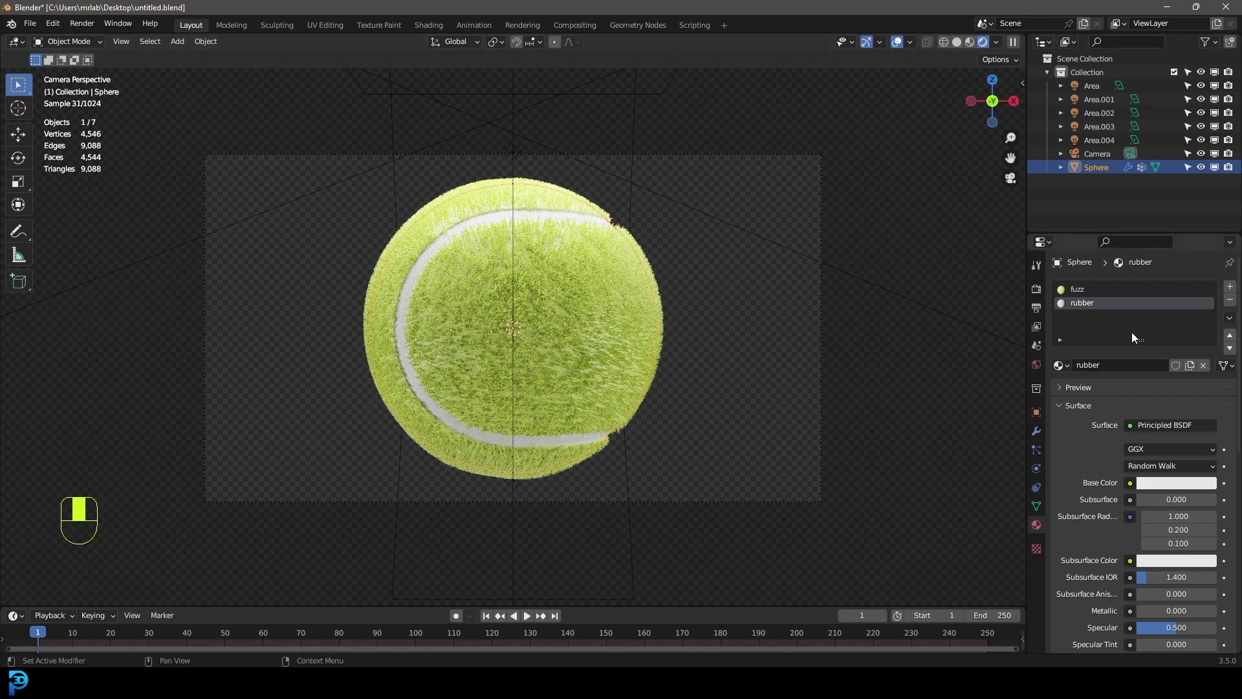
{"action": "left_click", "coordinate": [1038, 450]}
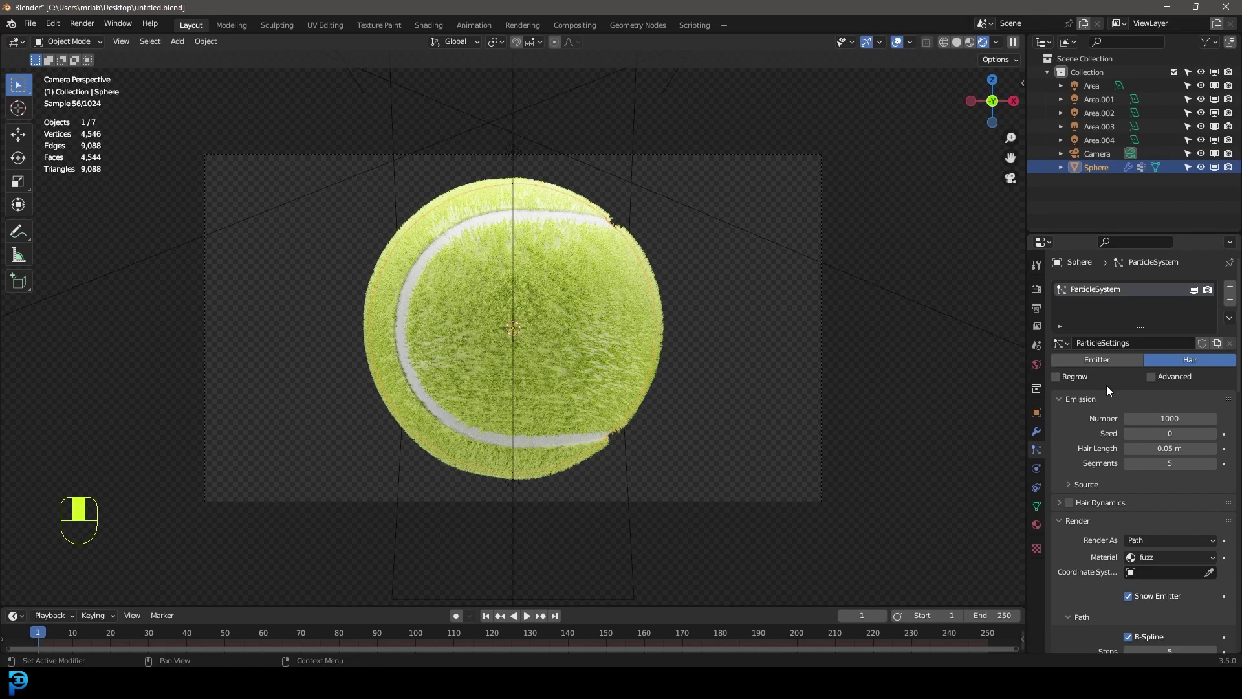
{"action": "scroll", "coordinate": [1108, 394], "scroll_direction": "down", "scroll_amount": 8}
{"action": "scroll", "coordinate": [1117, 421], "scroll_direction": "down", "scroll_amount": 15}
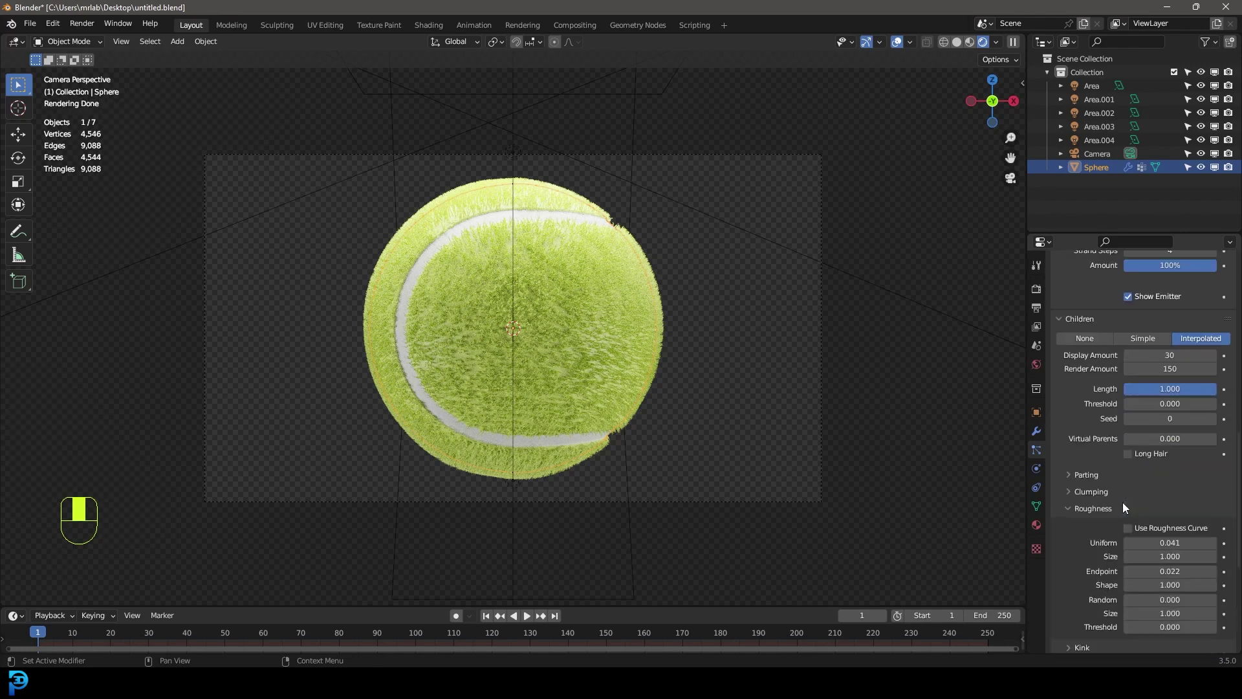
{"action": "left_click", "coordinate": [1083, 537]}
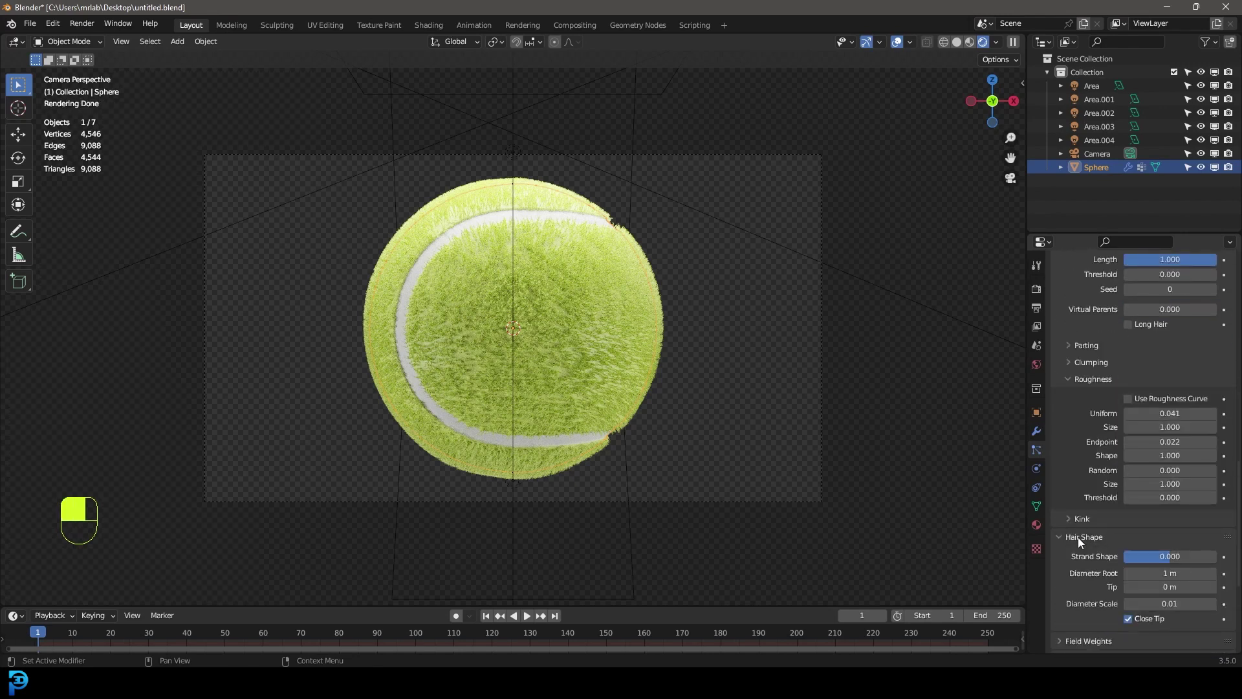
{"action": "scroll", "coordinate": [1126, 550], "scroll_direction": "down", "scroll_amount": 4}
{"action": "left_click", "coordinate": [1163, 470]}
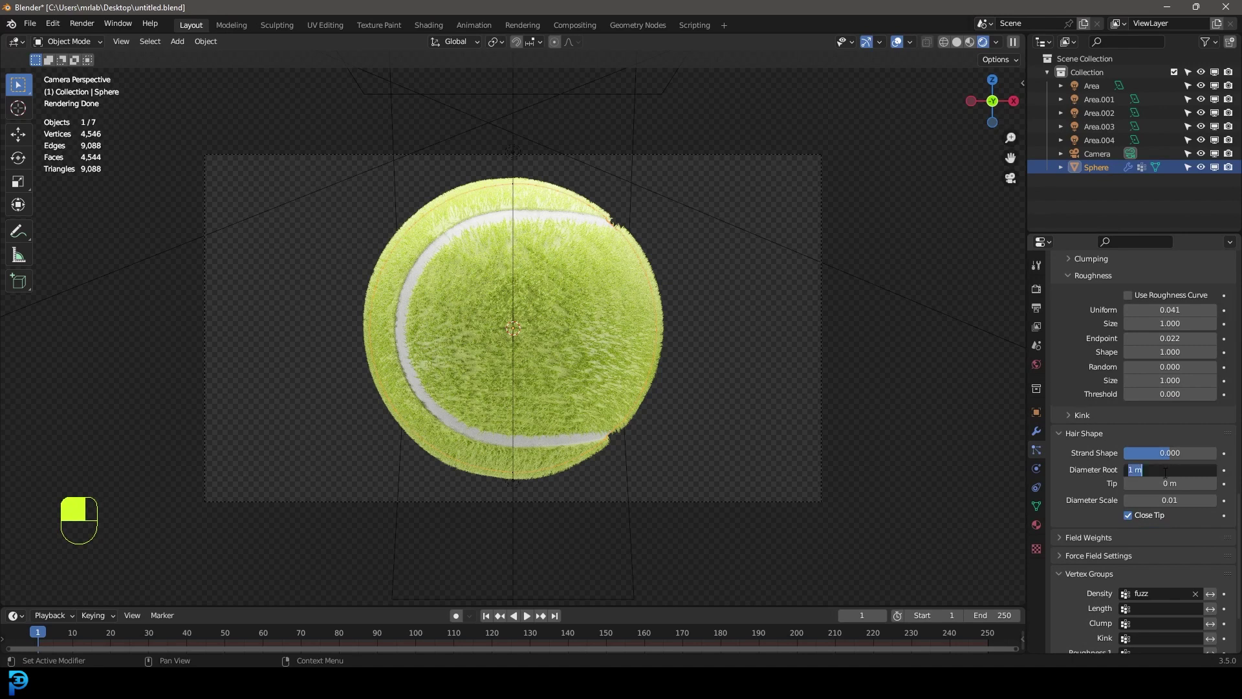
{"action": "type", "text": "0.3"}
{"action": "key", "text": "Return"}
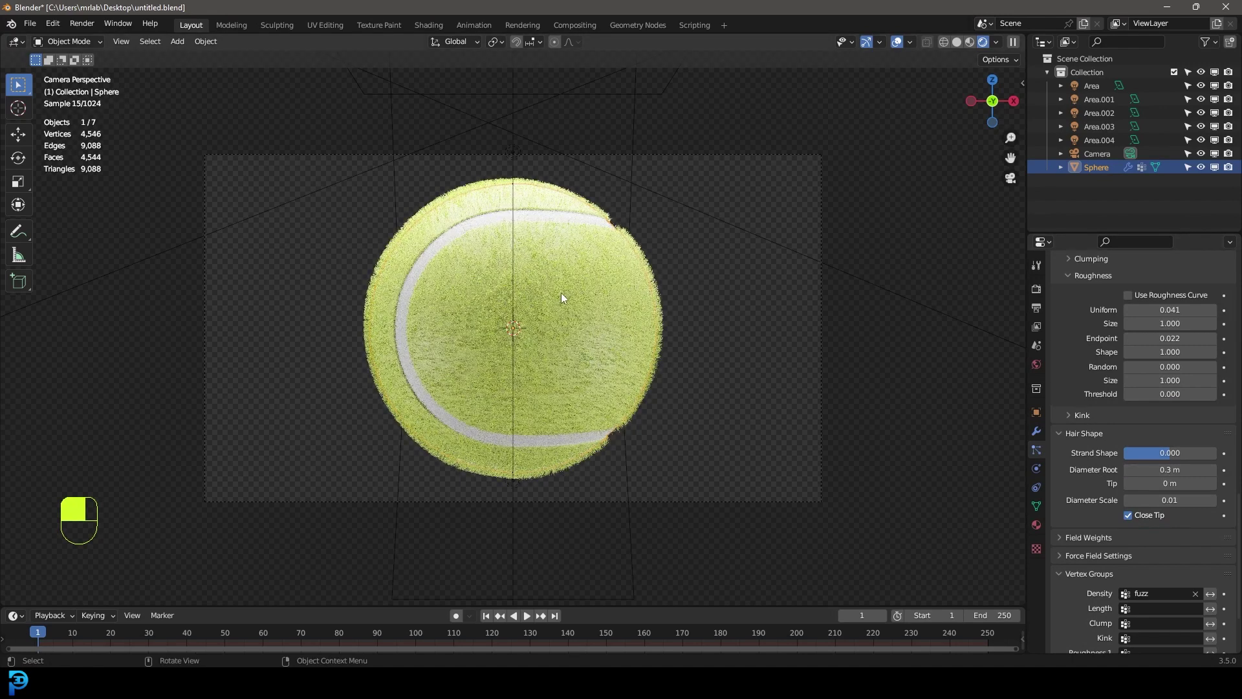
Return to solid shading, save the blend file, and render the final image.
{"action": "key", "text": "z"}
{"action": "left_click", "coordinate": [589, 289]}
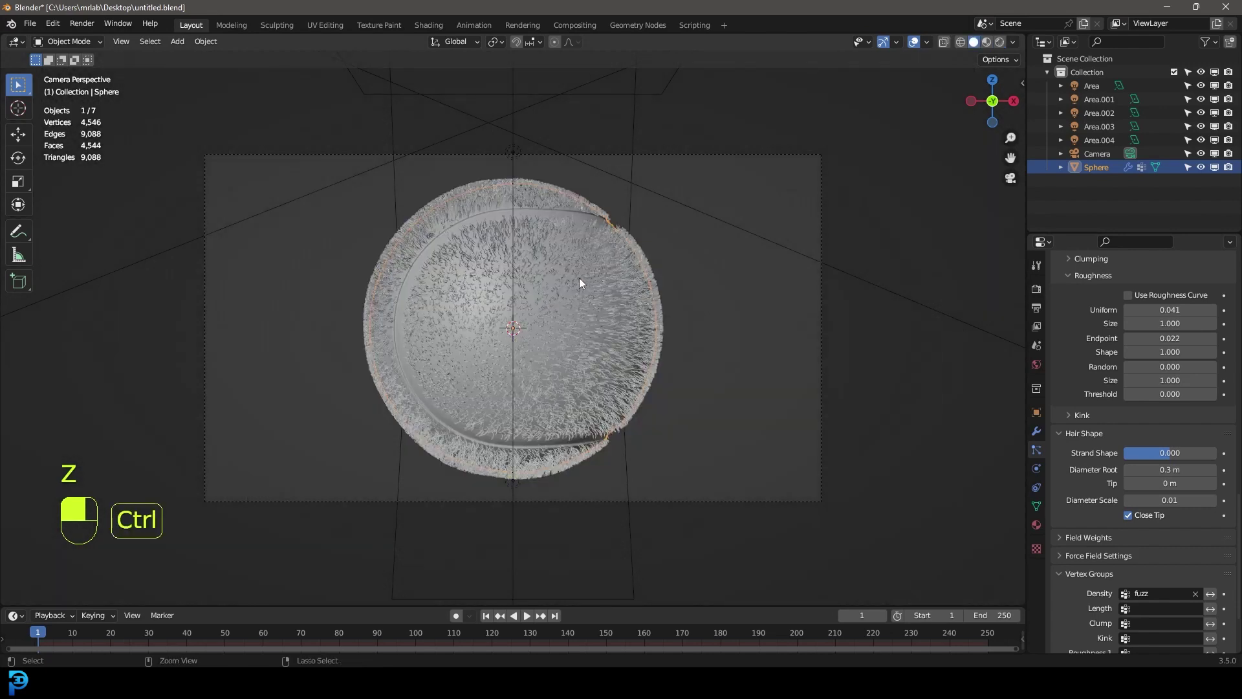
{"action": "key", "text": "ctrl+s"}
{"action": "key", "text": "ctrl+s"}
{"action": "left_click", "coordinate": [82, 23]}
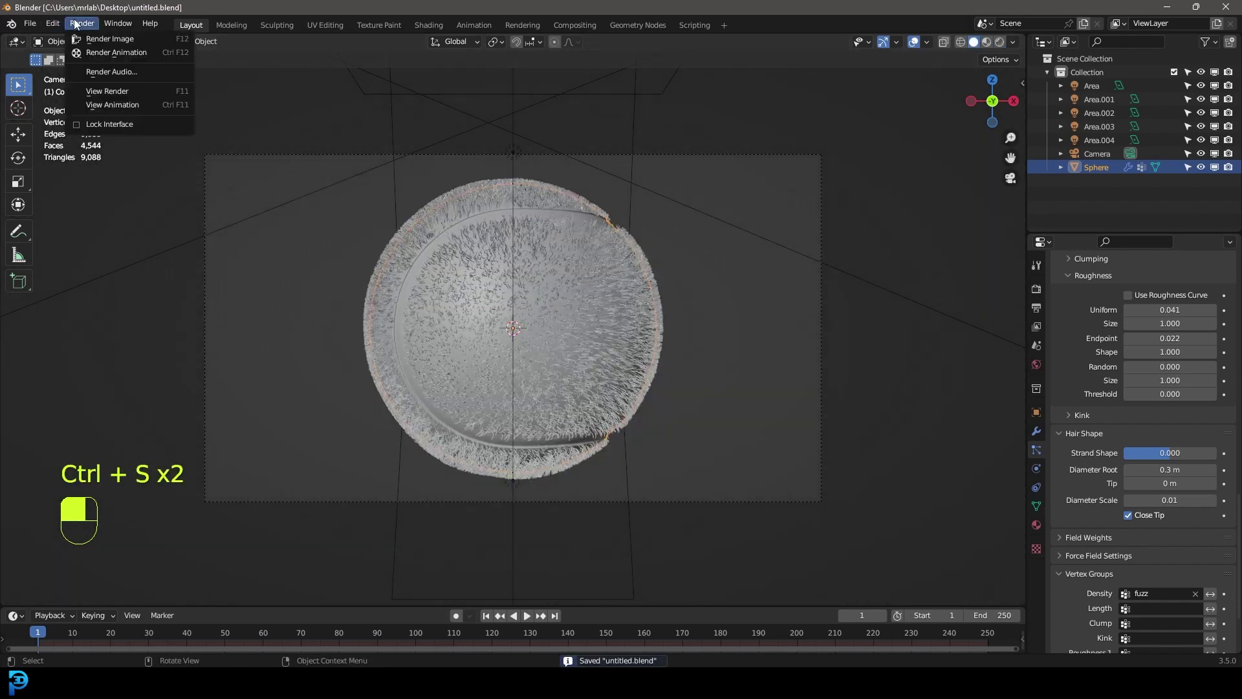
{"action": "left_click", "coordinate": [138, 40]}
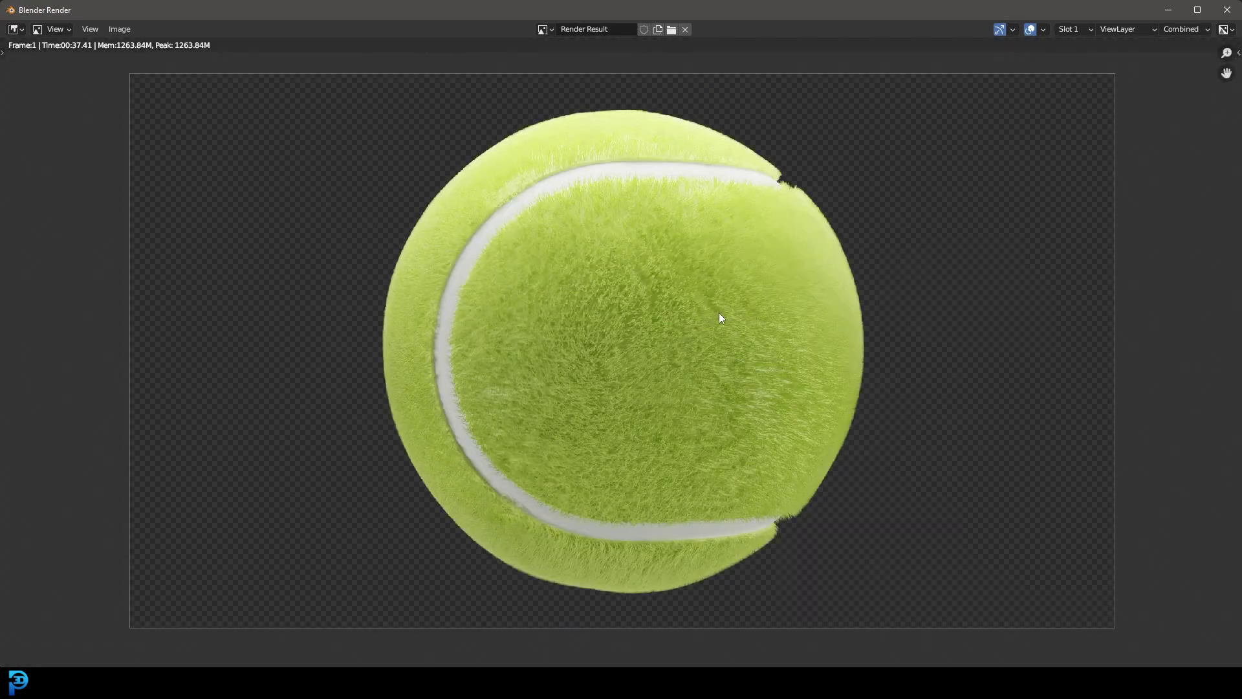
{"action": "scroll", "coordinate": [681, 317], "scroll_direction": "up", "scroll_amount": 2}
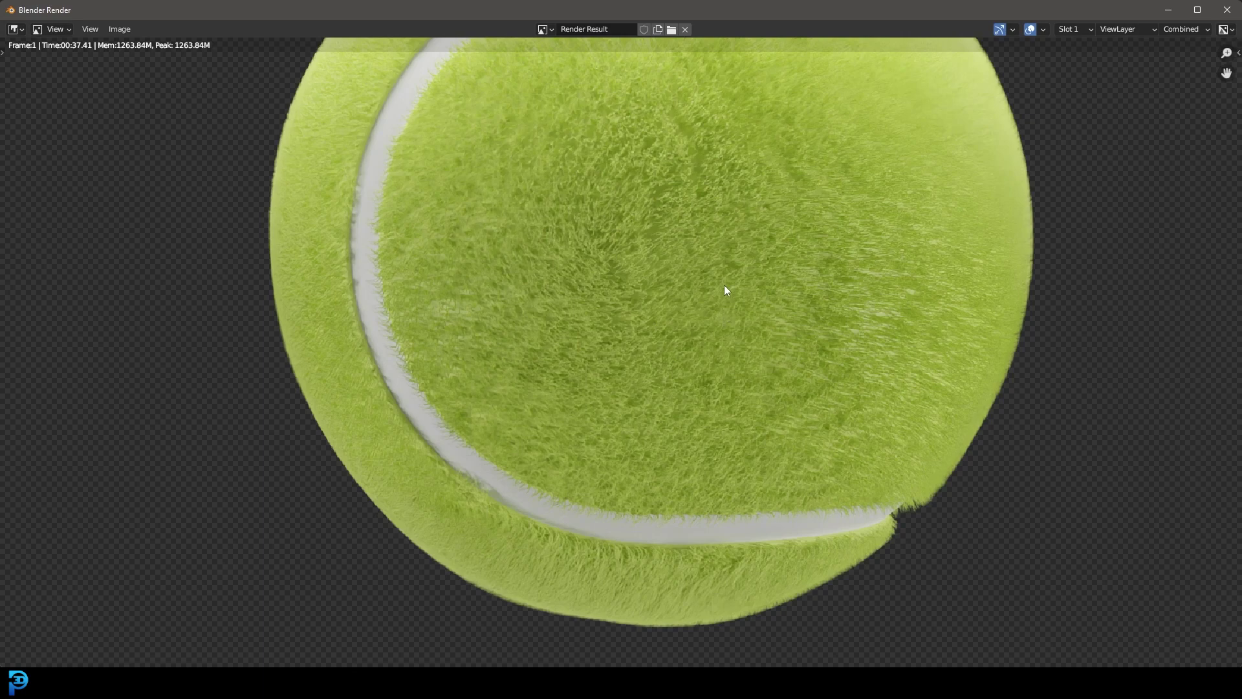
{"action": "scroll", "coordinate": [725, 304], "scroll_direction": "down", "scroll_amount": 1}
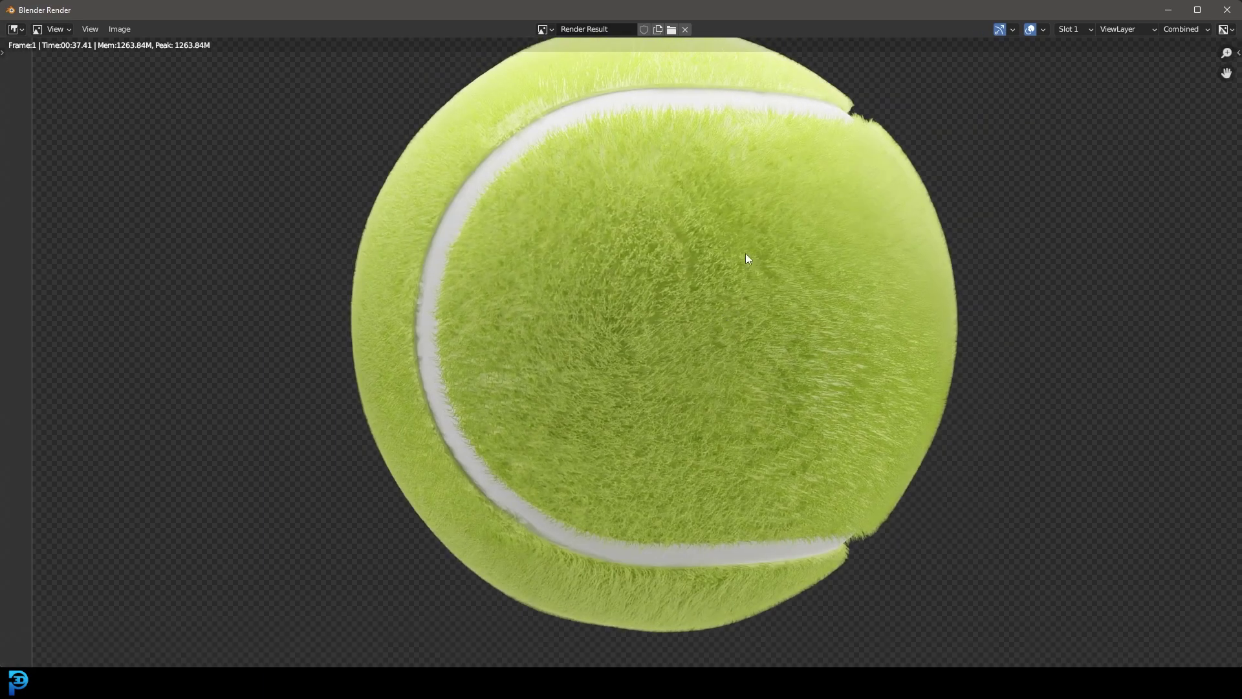
{"action": "middle_click_drag", "start_coordinate": [744, 215], "coordinate": [749, 248]}
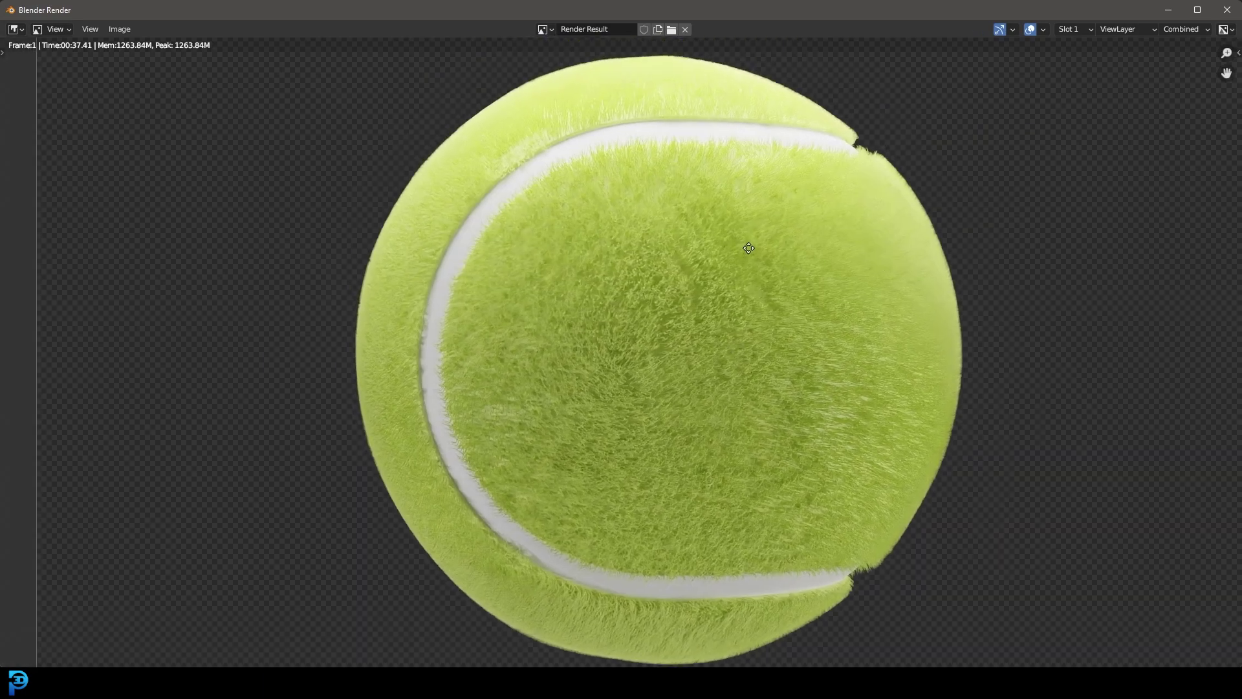
{"action": "key", "text": "Home"}
{"action": "middle_click_drag", "start_coordinate": [683, 382], "coordinate": [686, 377]}
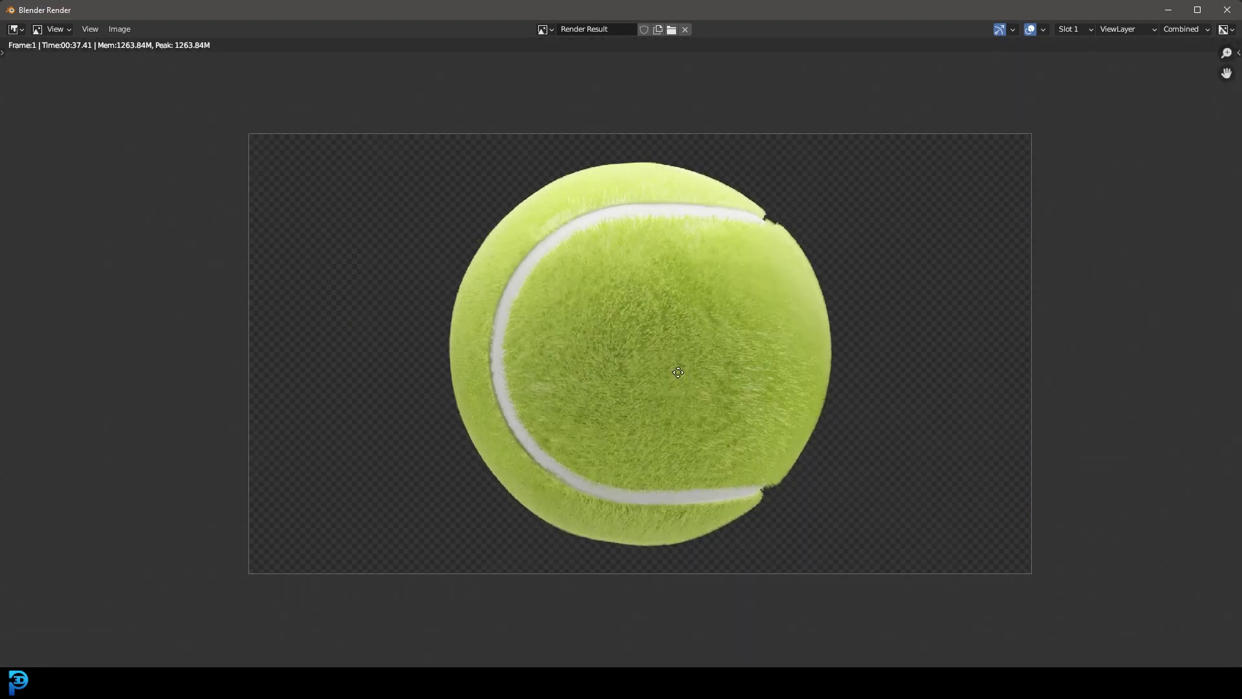